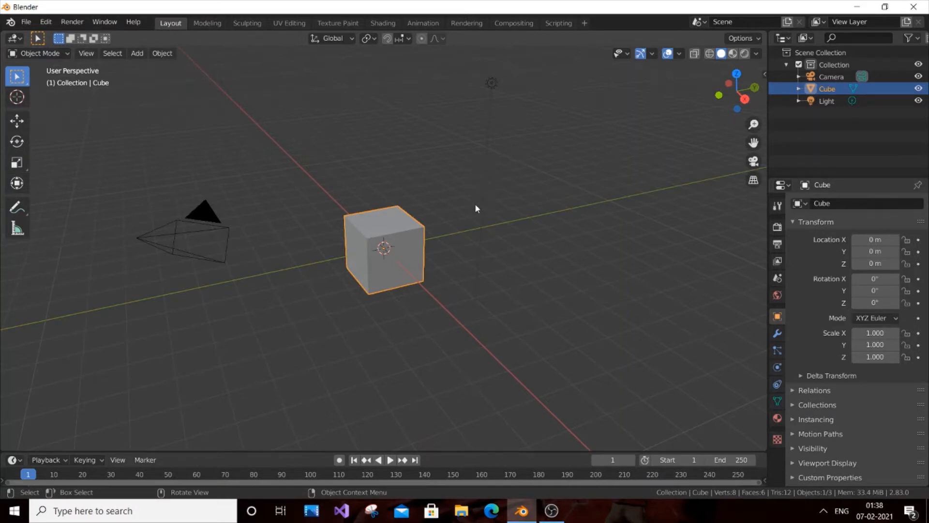
# - Stretch the default cube along the X axis to a scale of about 11
pyautogui.click(473, 258)
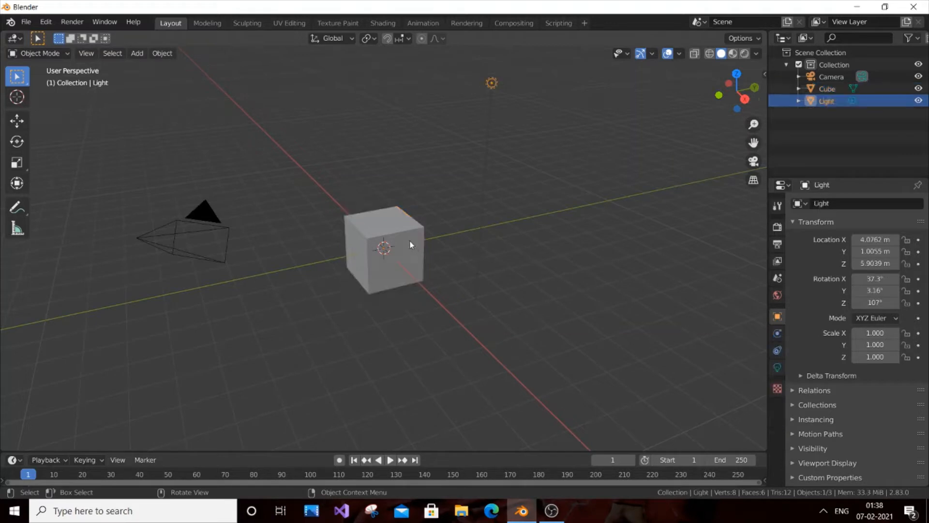
pyautogui.click(411, 244)
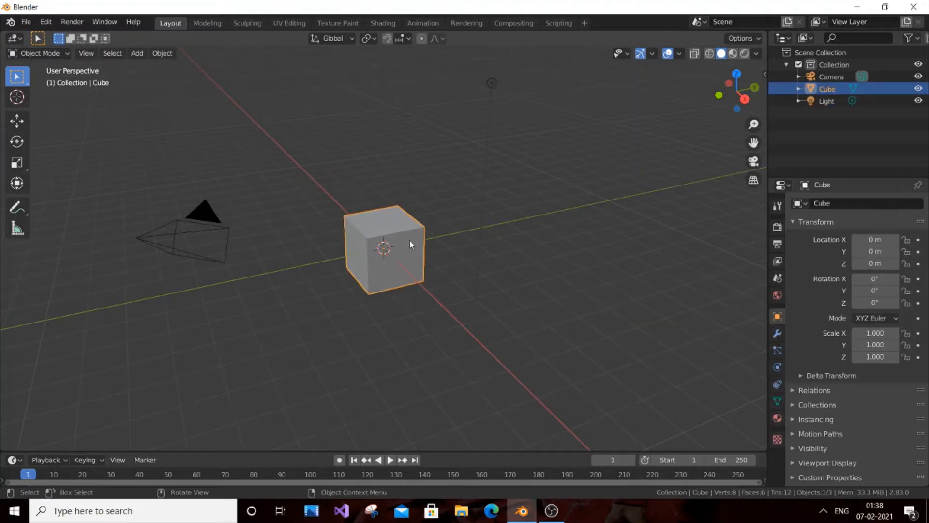
pyautogui.press('s')
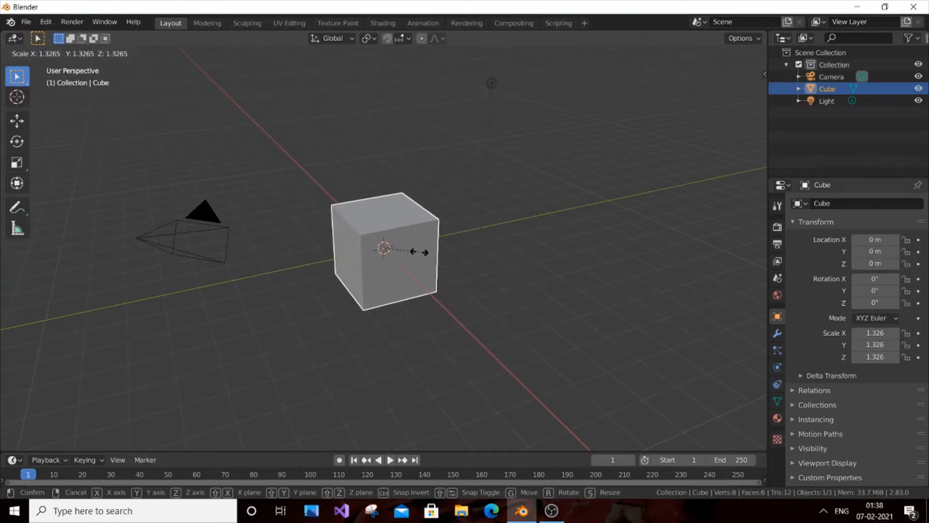
pyautogui.press('x')
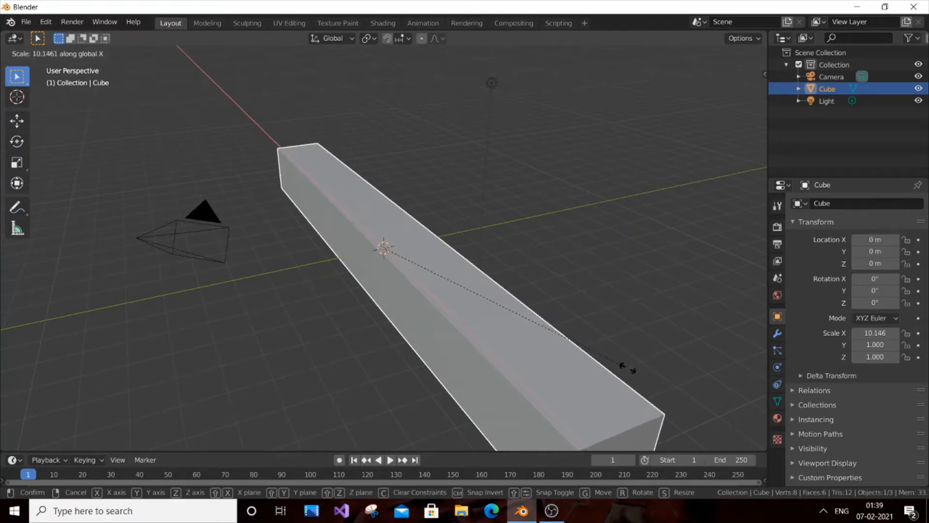
pyautogui.click(644, 388)
pyautogui.scroll(-4, 643, 385)
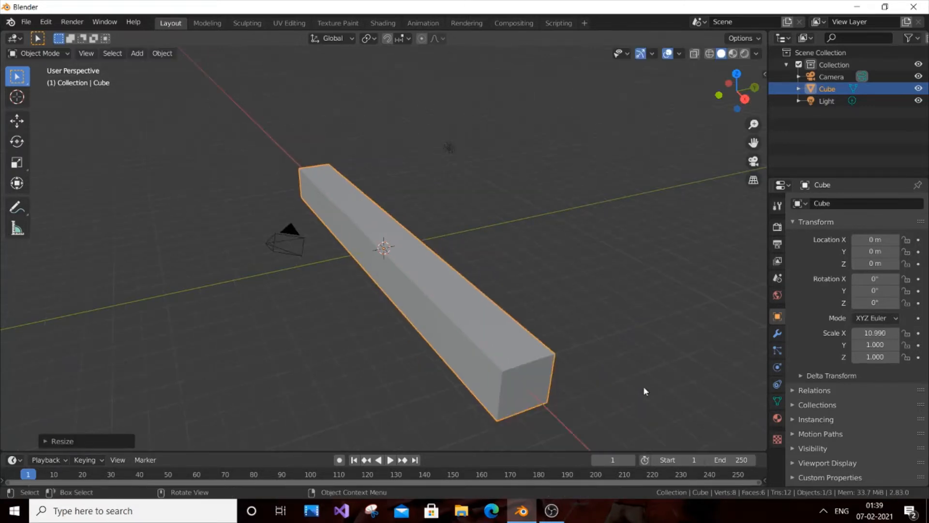
# - Lengthen the bar further along the X axis to a scale of about 18.7
pyautogui.click(532, 358)
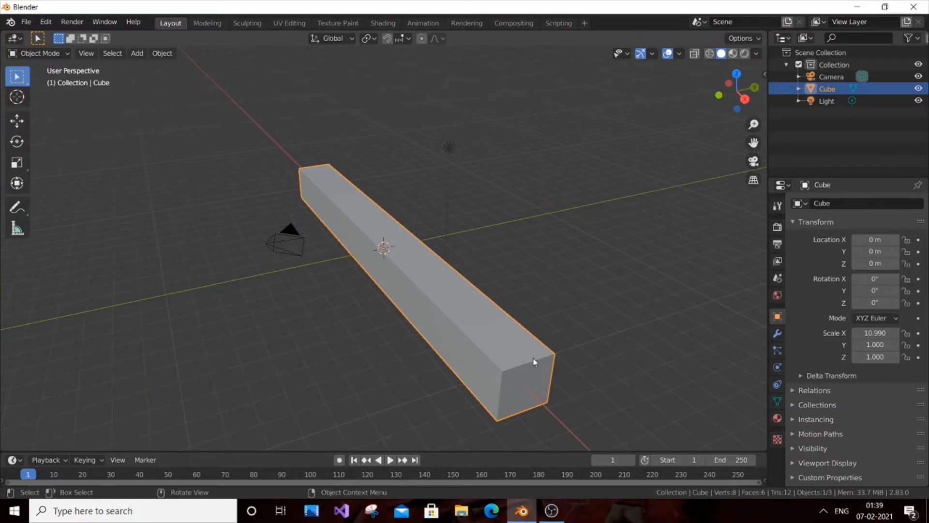
pyautogui.press('x')
pyautogui.press('s')
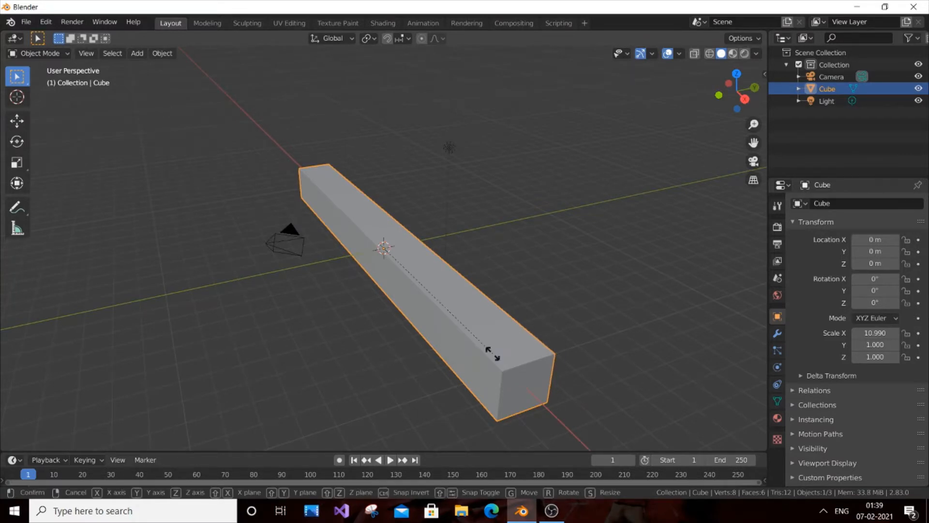
pyautogui.press('x')
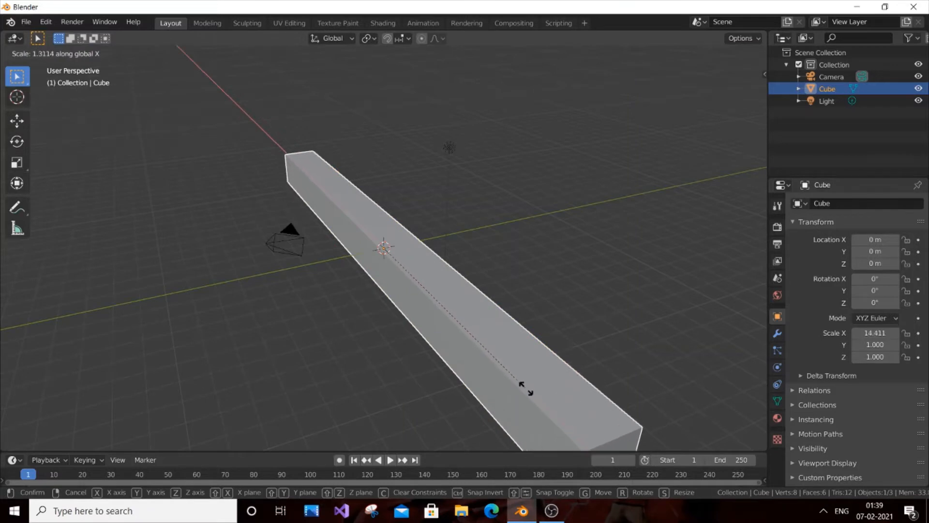
pyautogui.click(563, 421)
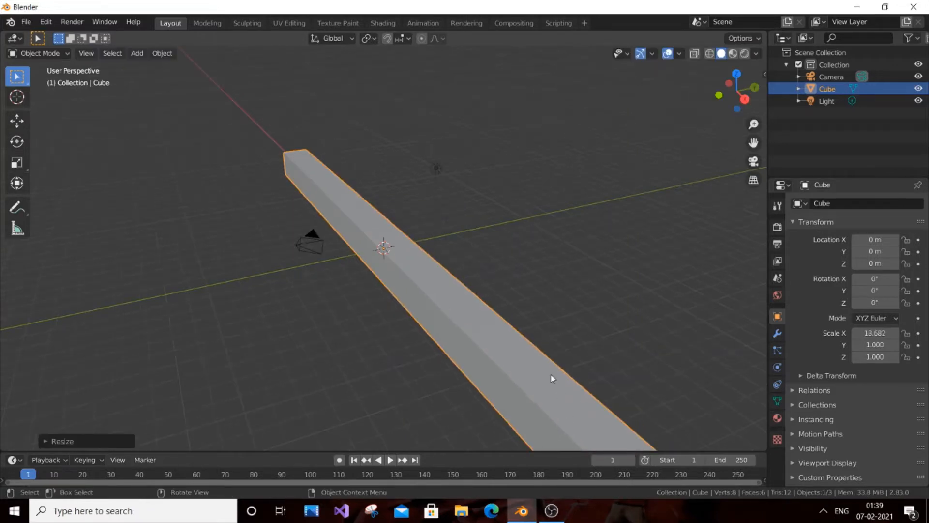
pyautogui.scroll(-1, 553, 378)
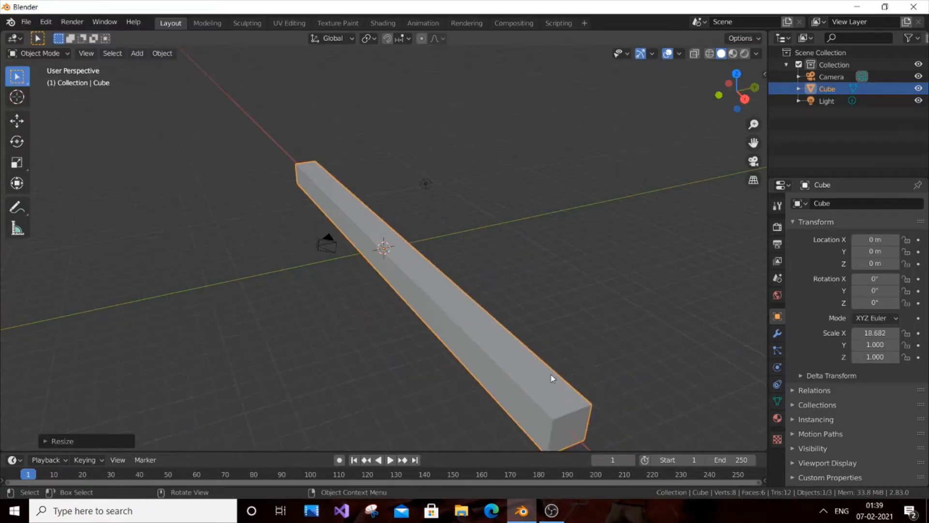
# - Flatten the bar to a Z scale of about 0.35 and widen it to a Y scale of about 21.7
pyautogui.click(440, 295)
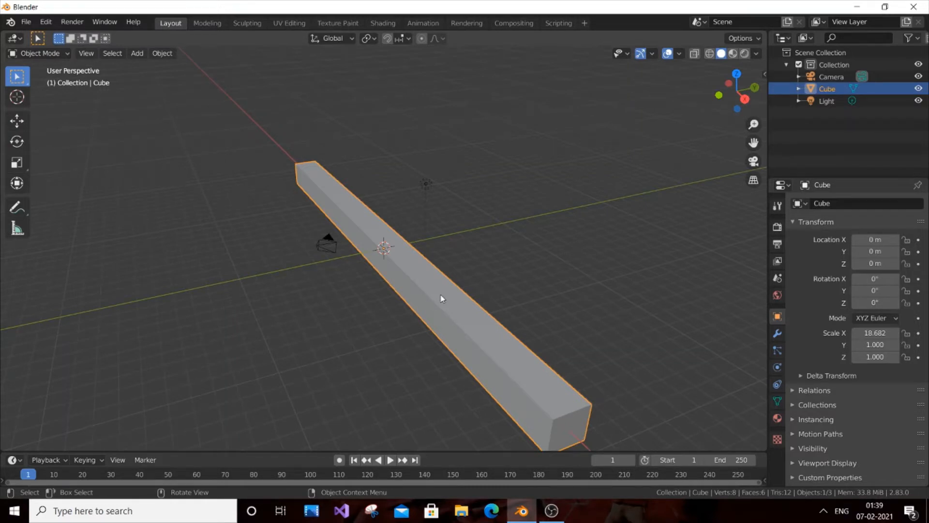
pyautogui.press('s')
pyautogui.press('z')
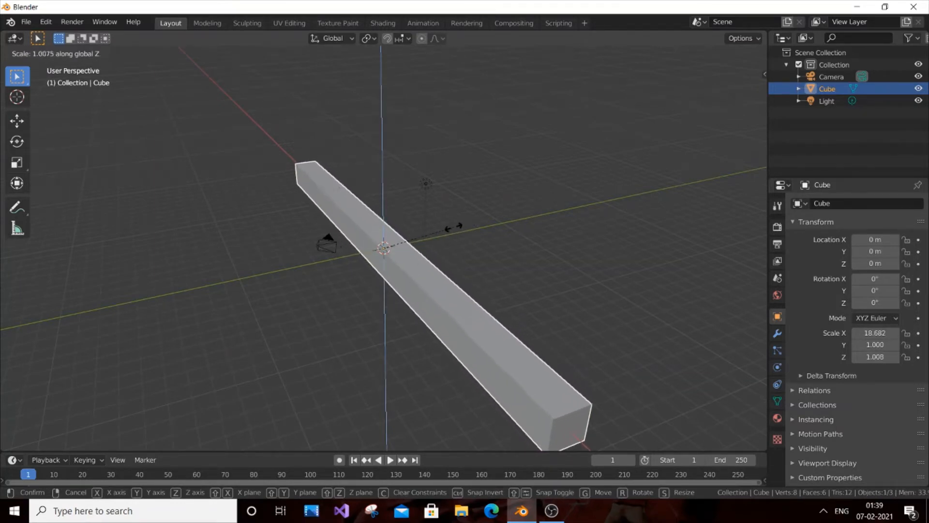
pyautogui.click(394, 276)
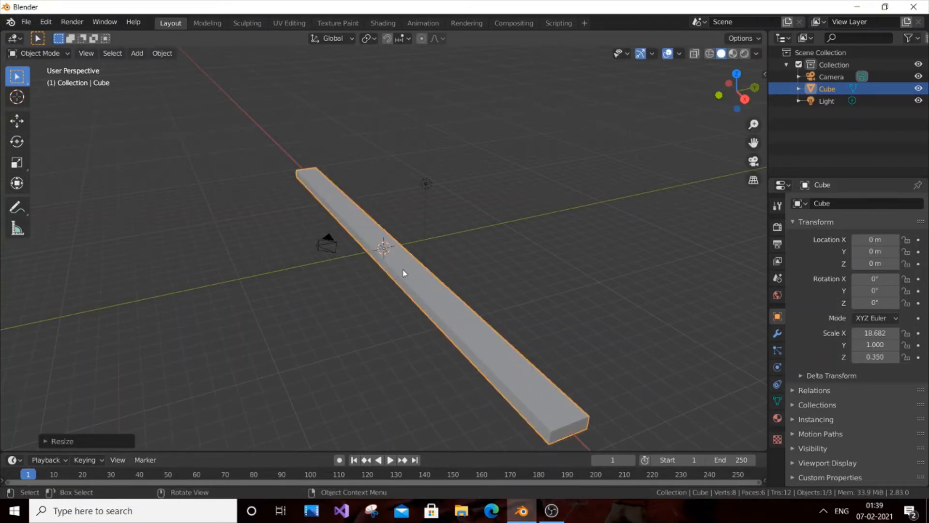
pyautogui.press('s')
pyautogui.press('y')
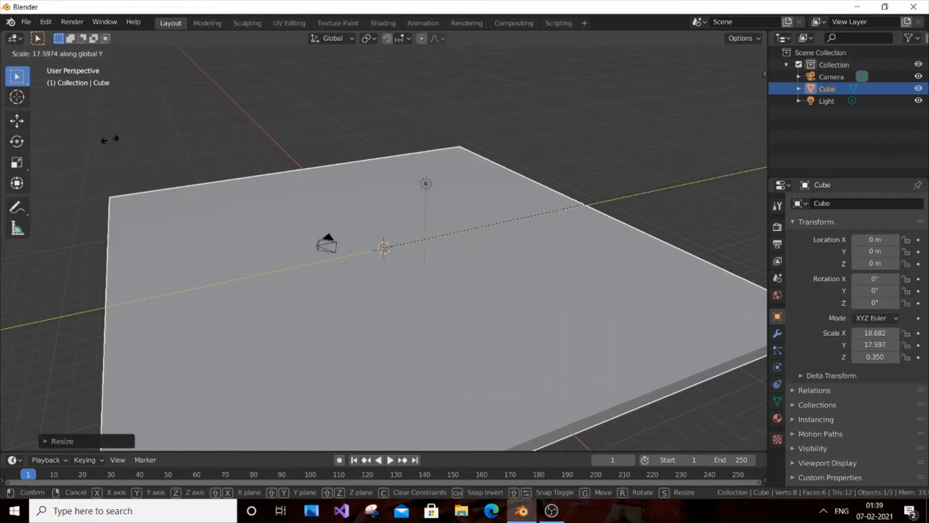
pyautogui.click(217, 93)
# - Add a new cube mesh at the centre of the slab
pyautogui.press('KP_2')
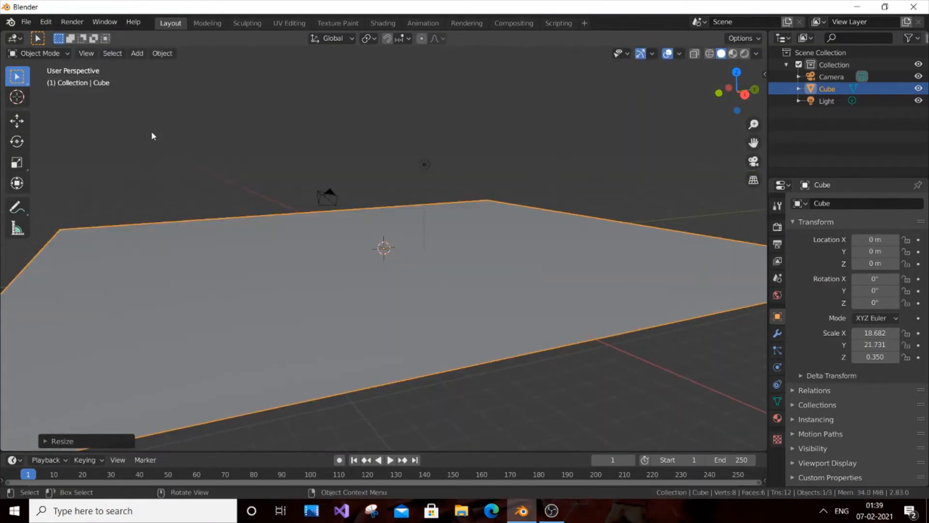
pyautogui.press('KP_6')
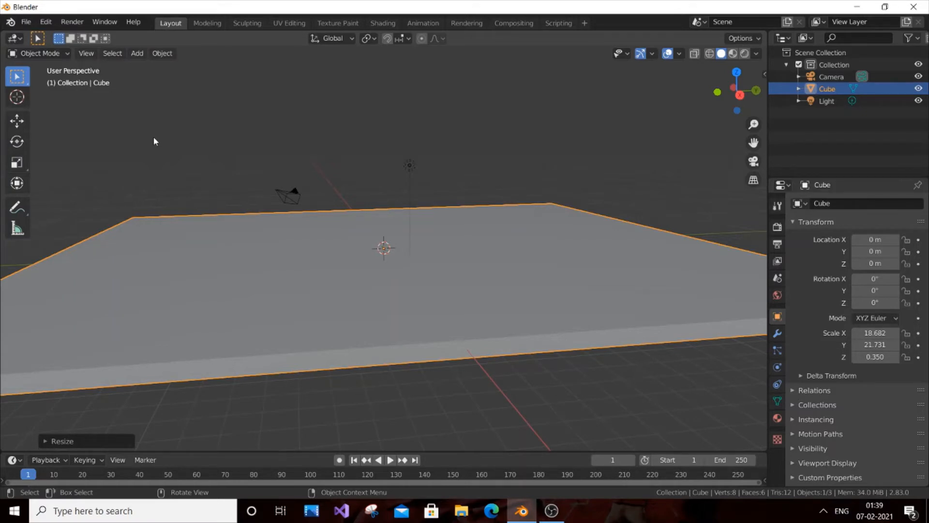
pyautogui.press('KP_8')
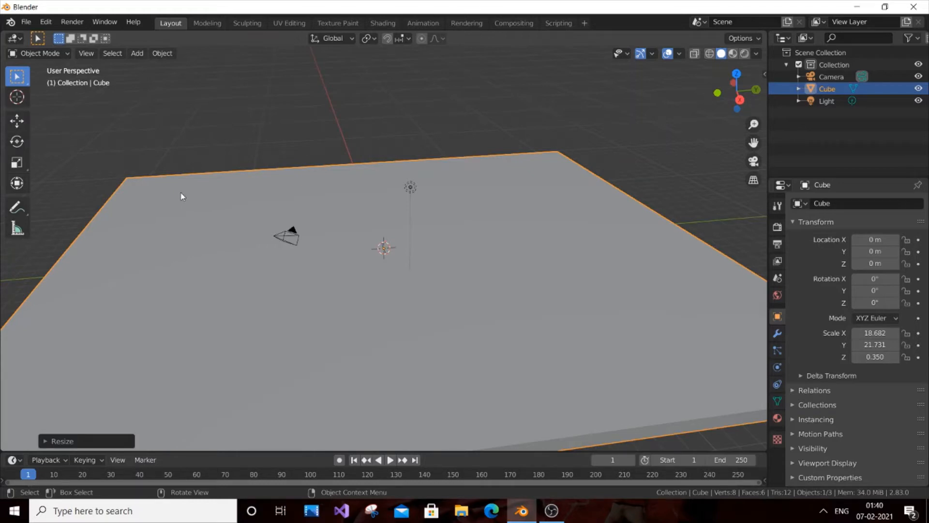
pyautogui.press('KP_1')
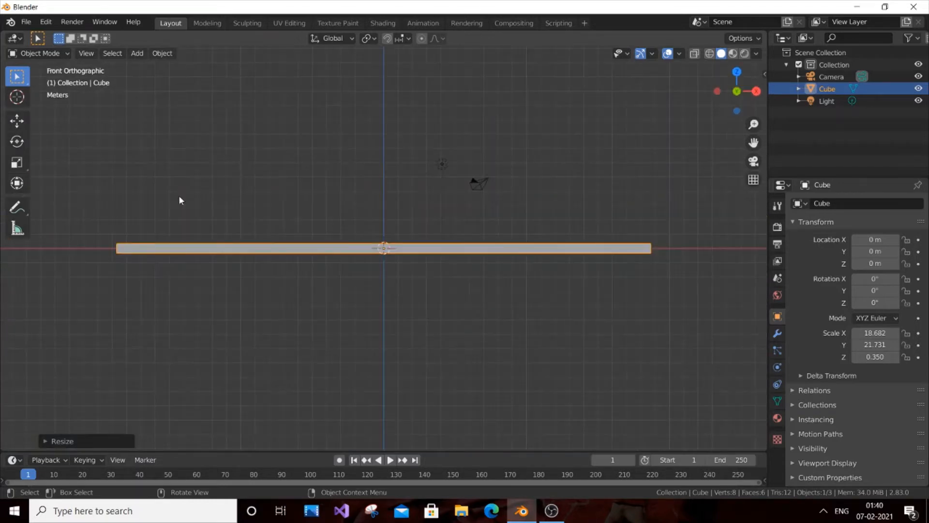
pyautogui.moveTo(178, 195); pyautogui.dragTo(179, 198, button='middle')
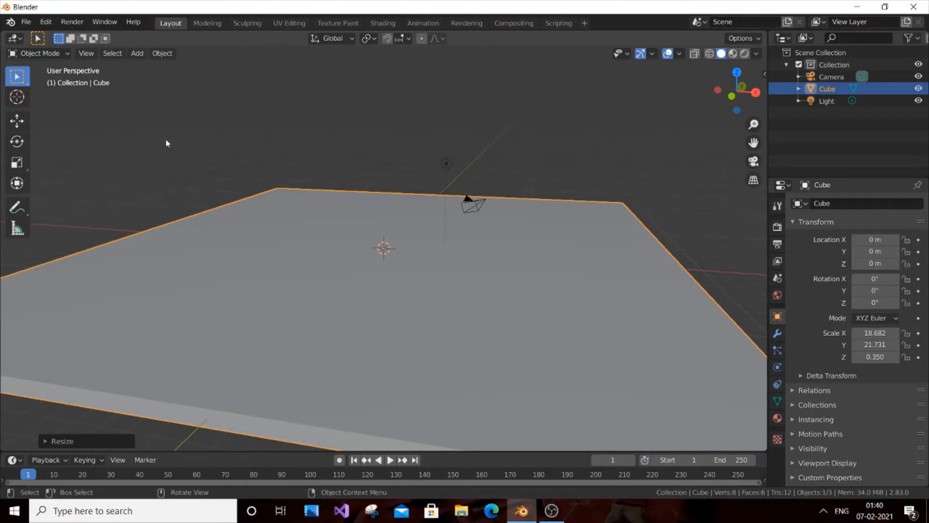
pyautogui.click(138, 54)
pyautogui.moveTo(180, 73)
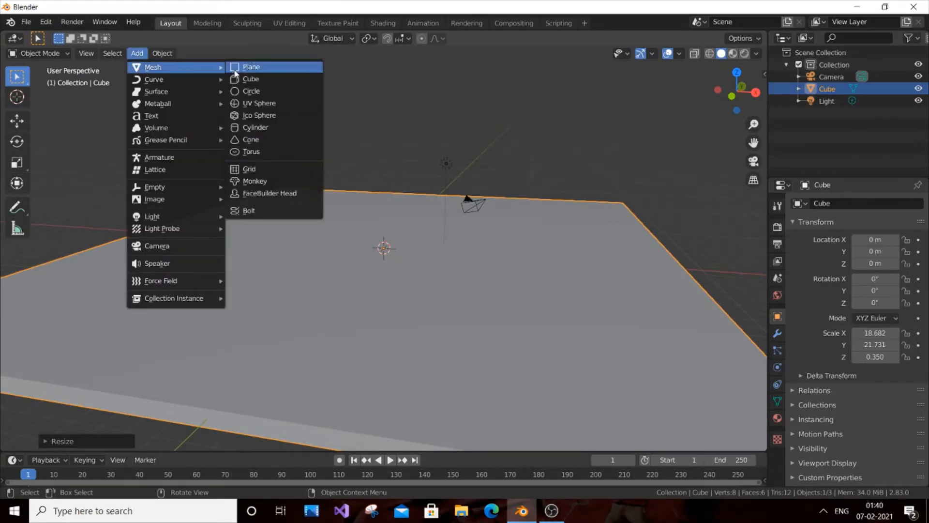
pyautogui.click(242, 80)
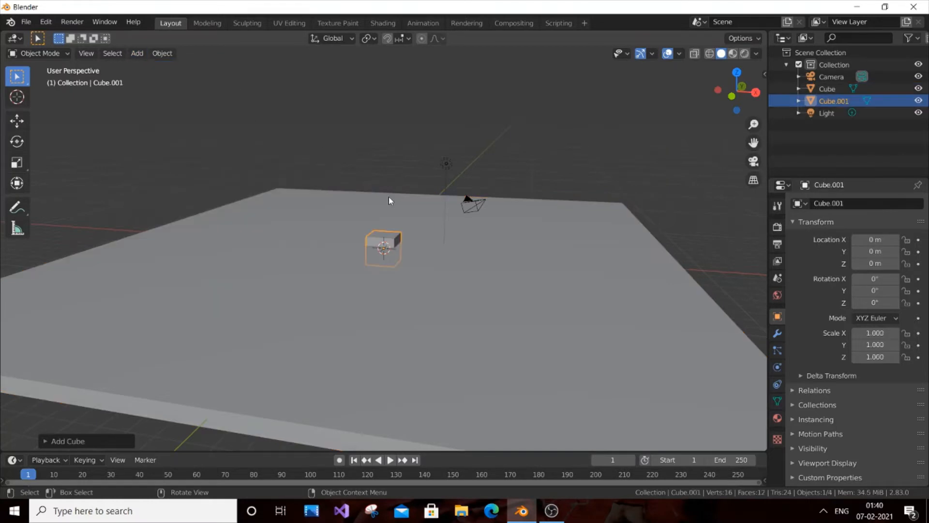
# - Move the new cube and the slab together upward by about 0.9 m
pyautogui.moveTo(375, 238)
pyautogui.mouseDown()
pyautogui.moveTo(375, 227)
pyautogui.moveTo(370, 254)
pyautogui.mouseUp()
pyautogui.press('g')
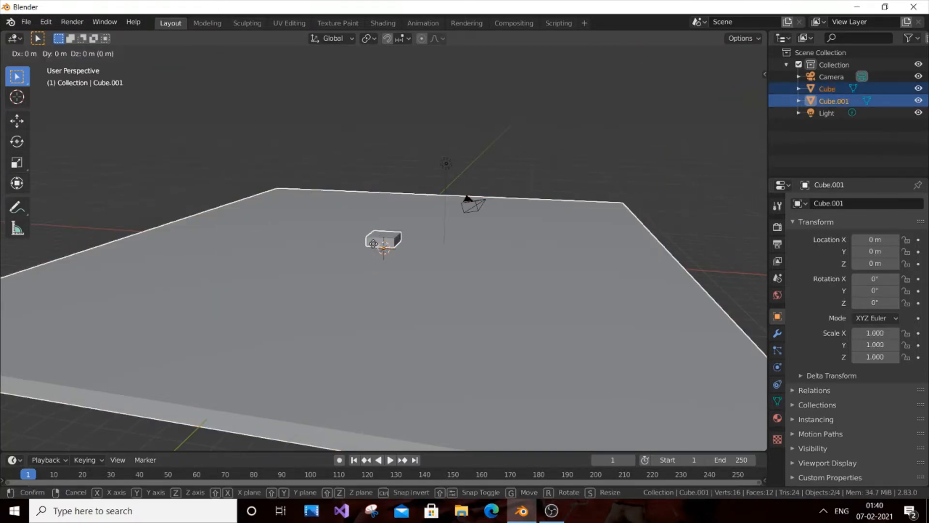
pyautogui.click(376, 227)
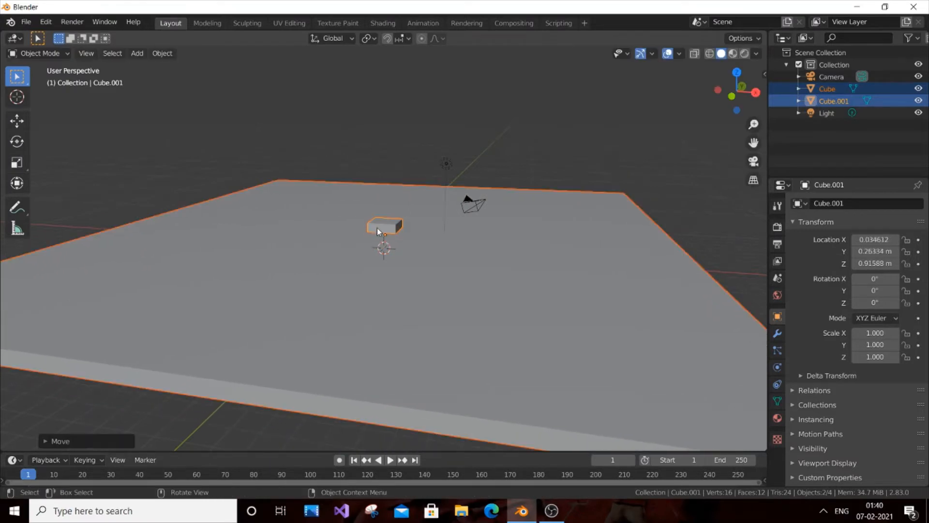
# - Select only the small cube and raise it to about 2.16 m in Z so it rests on the slab
pyautogui.click(376, 227)
pyautogui.press('g')
pyautogui.click(376, 227)
pyautogui.click(376, 228)
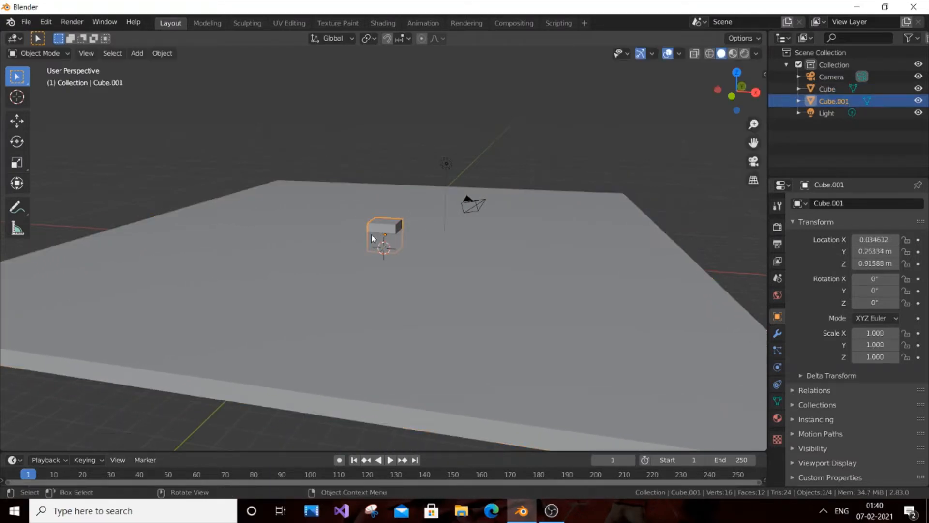
pyautogui.press('g')
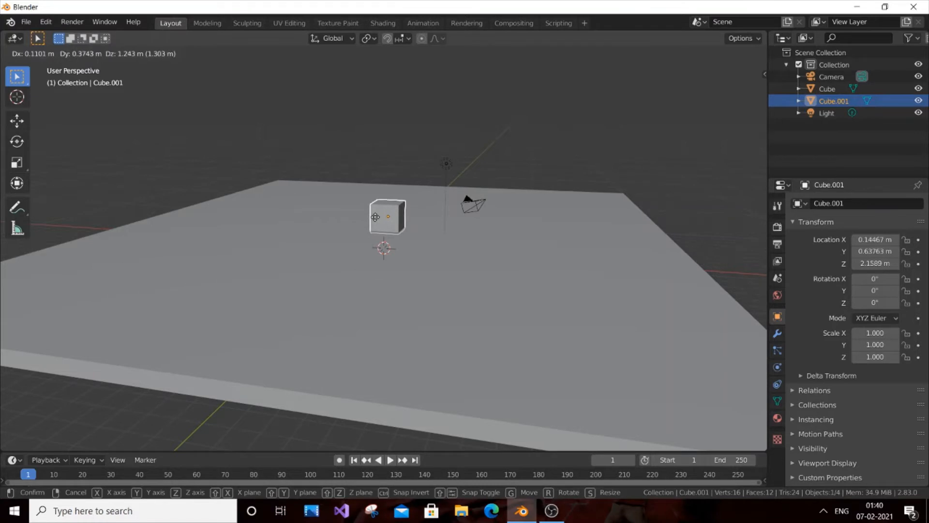
pyautogui.click(376, 218)
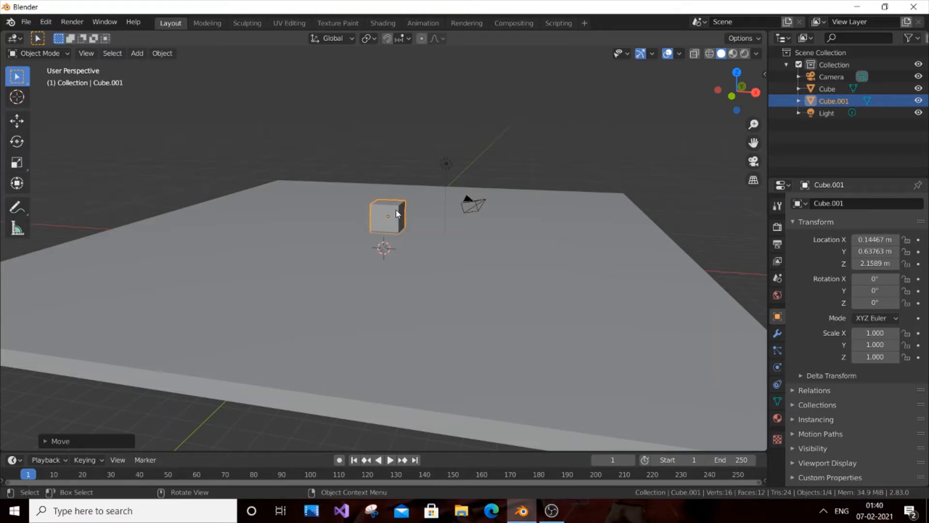
# - Scale the small cube uniformly to about 0.96 and make it taller with a Z scale of about 1.22
pyautogui.click(395, 211)
pyautogui.click(390, 214)
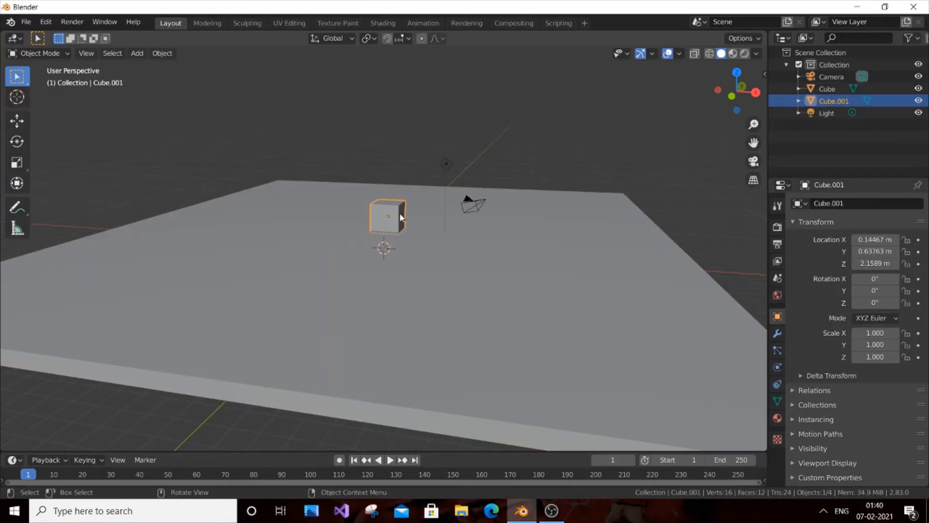
pyautogui.press('s')
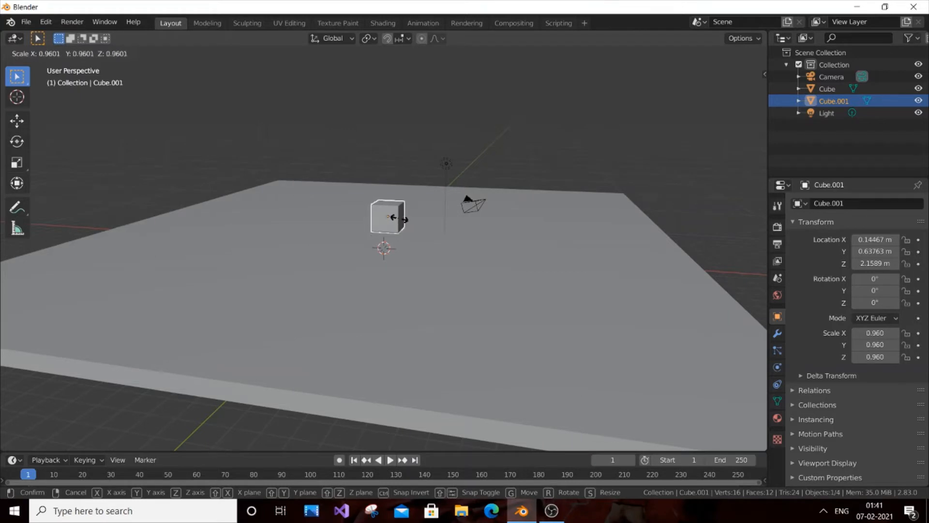
pyautogui.click(401, 222)
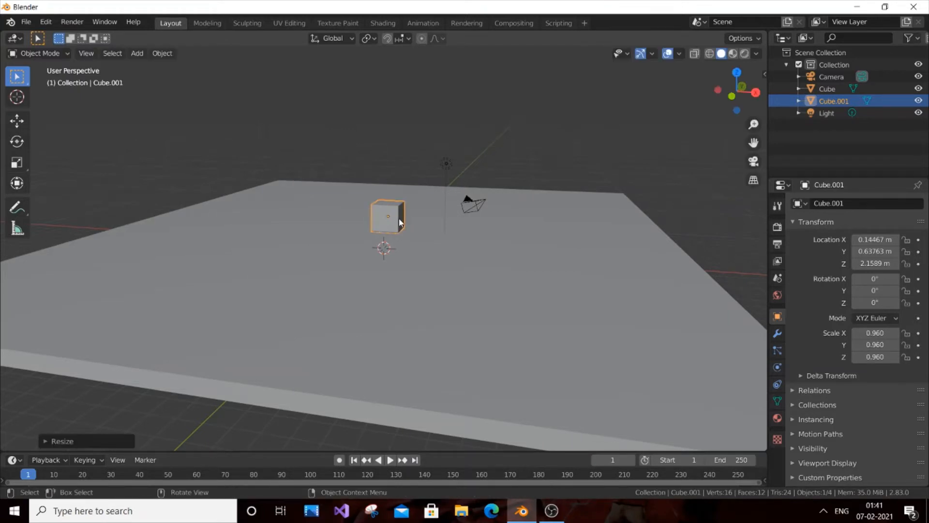
pyautogui.press('s')
pyautogui.press('z')
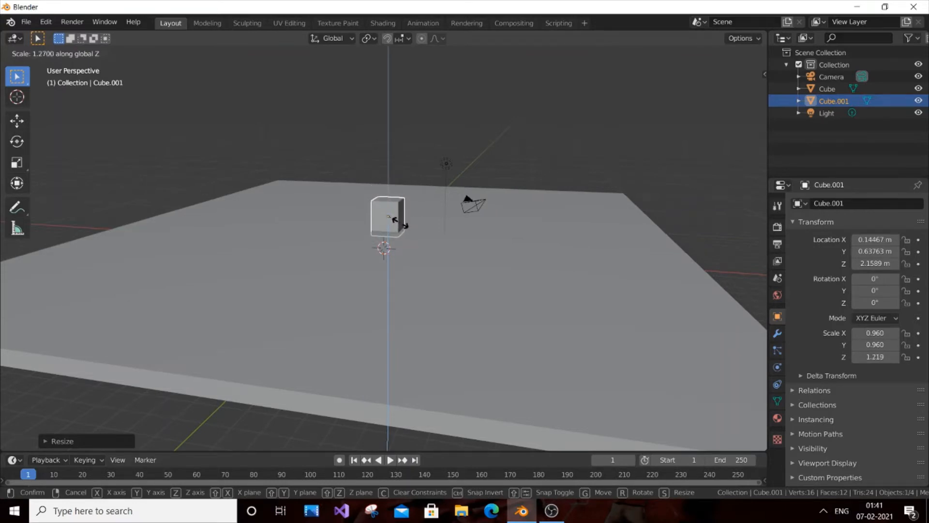
pyautogui.click(401, 226)
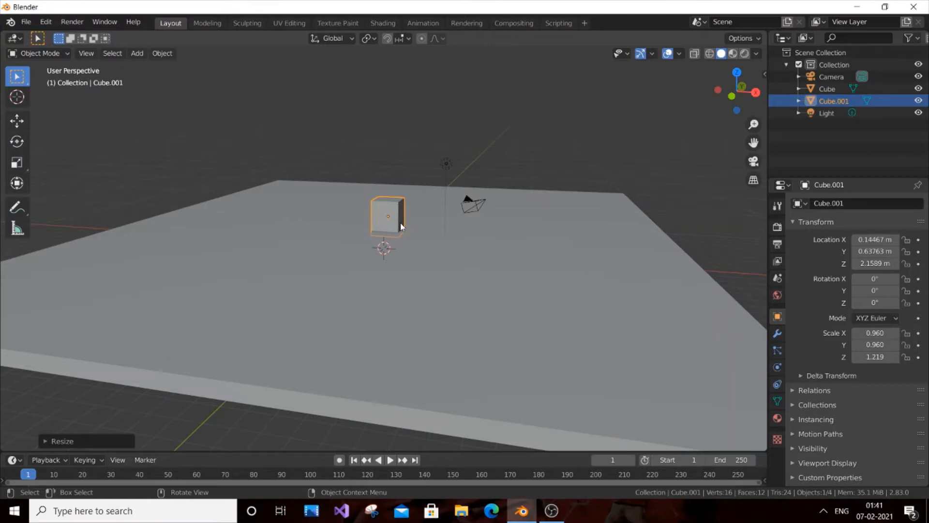
# - Stretch the small cube to a Y scale of about 9.9 and an X scale of about 12.4, forming a raised block
pyautogui.press('s')
pyautogui.press('y')
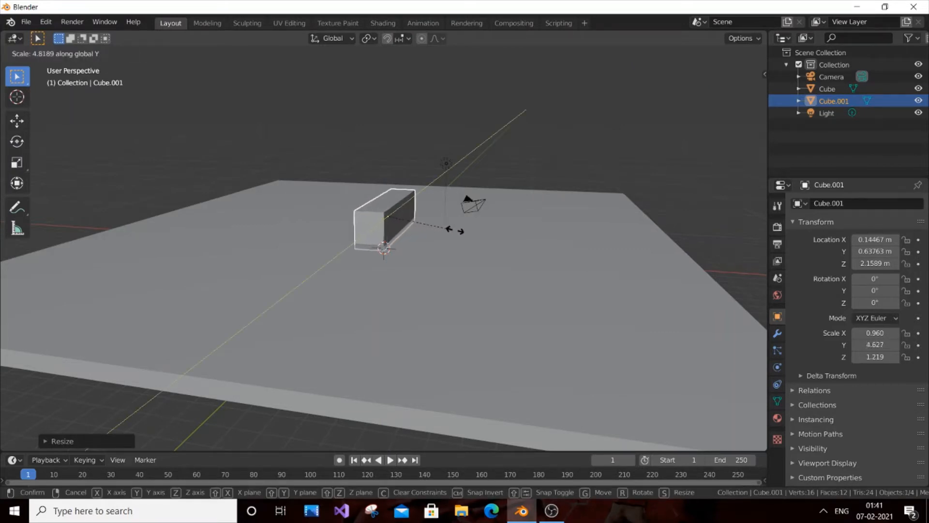
pyautogui.click(533, 229)
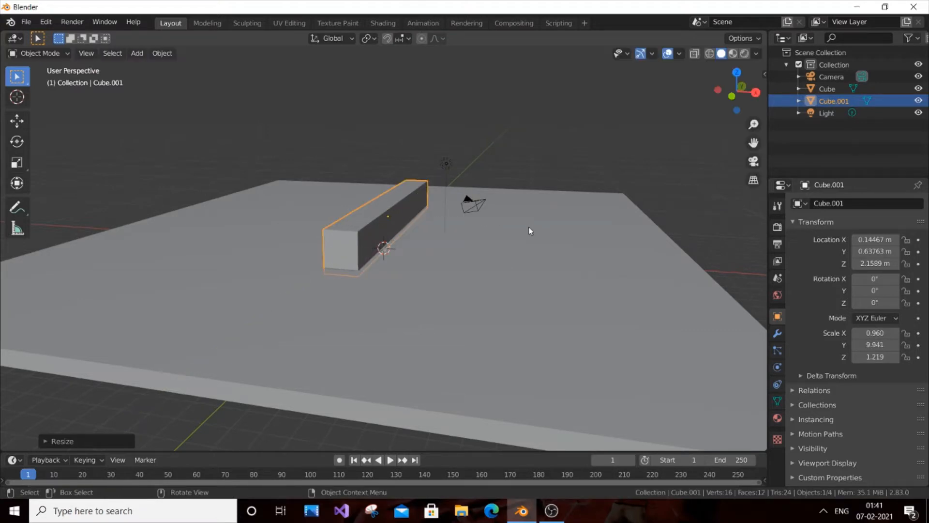
pyautogui.press('s')
pyautogui.press('x')
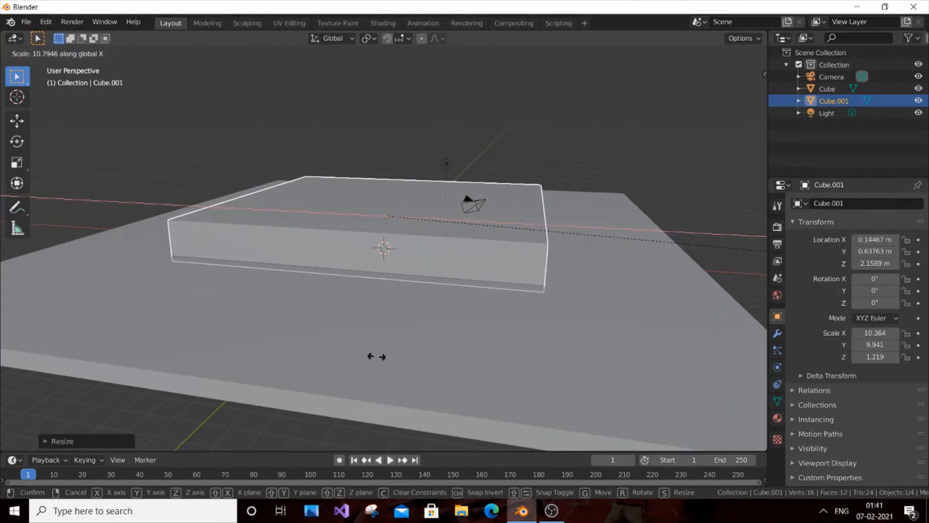
pyautogui.click(674, 350)
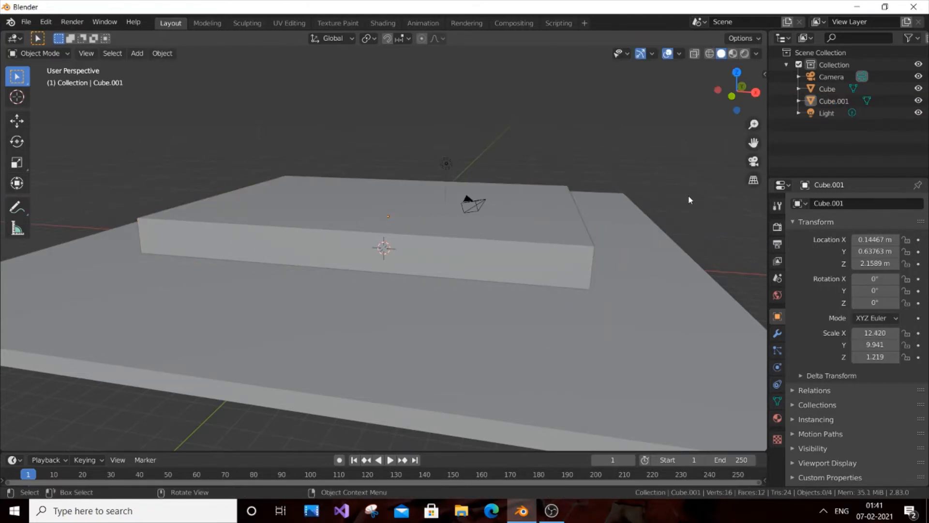
# - Select only the raised block and move it freely toward the slab's middle, to about X -0.02, Y -0.94 and Z 1.76 m
pyautogui.press('KP_8')
pyautogui.press('KP_8')
pyautogui.press('KP_8')
pyautogui.press('KP_8')
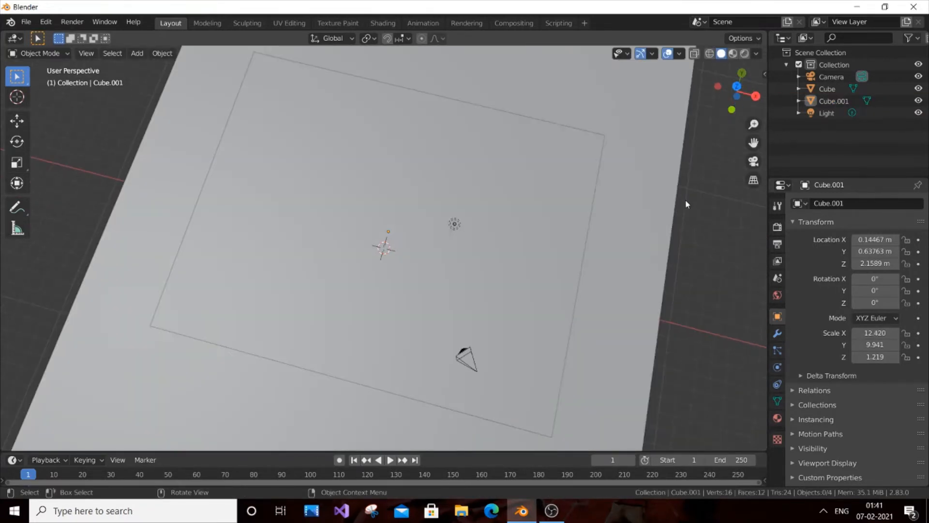
pyautogui.scroll(-3, 686, 204)
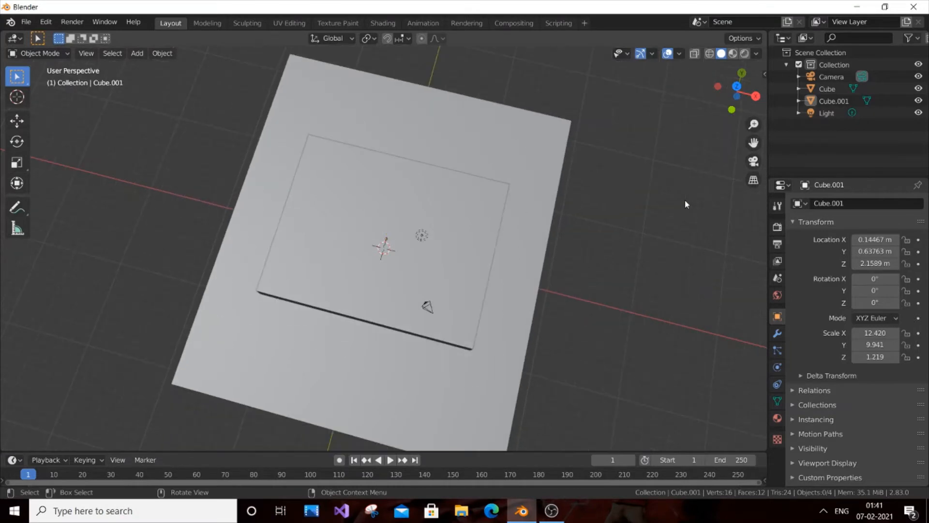
pyautogui.click(450, 207)
pyautogui.moveTo(450, 207); pyautogui.dragTo(443, 229)
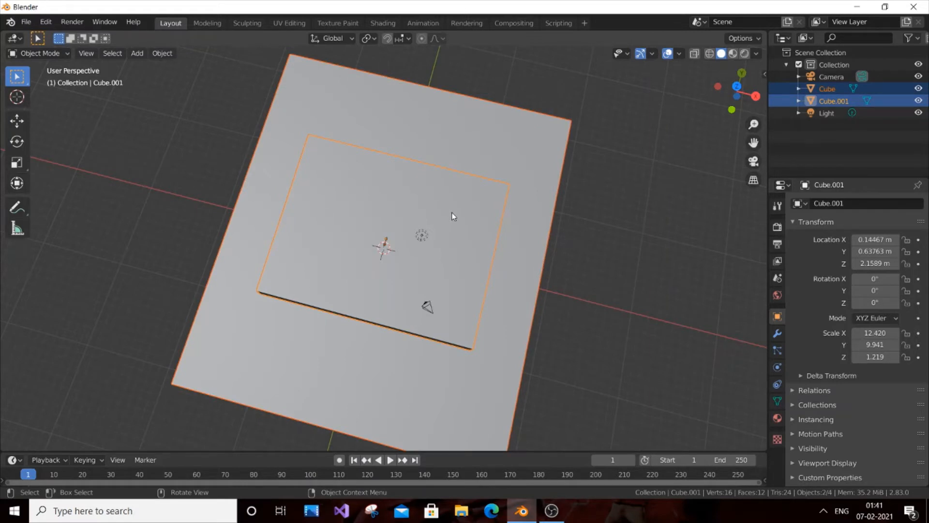
pyautogui.click(452, 216)
pyautogui.click(567, 190)
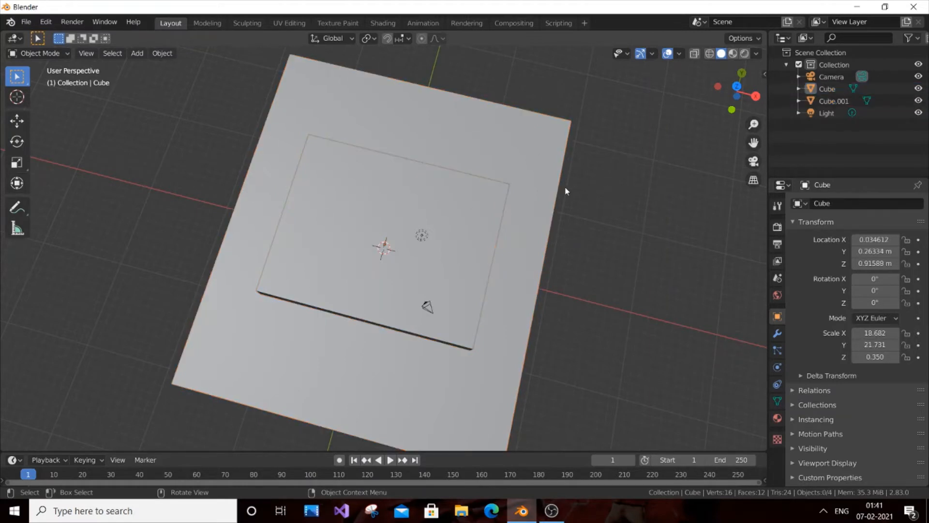
pyautogui.click(486, 235)
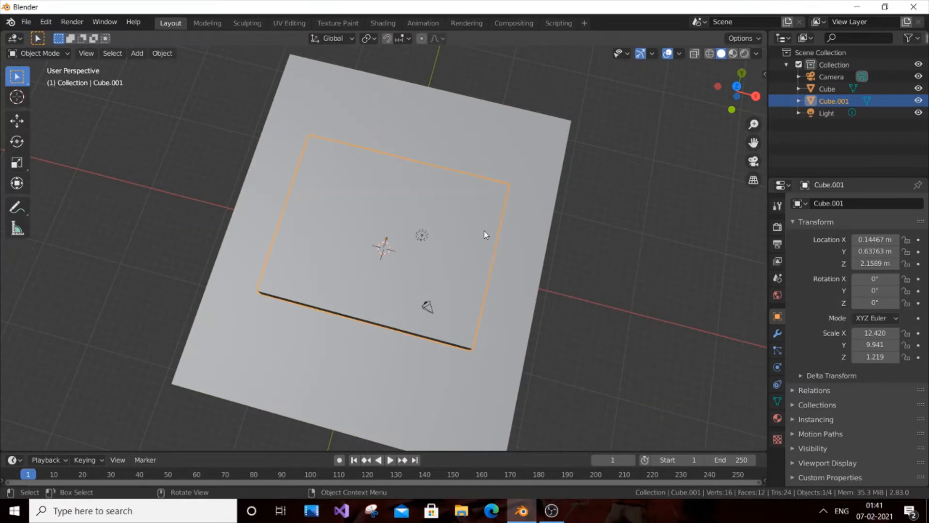
pyautogui.press('g')
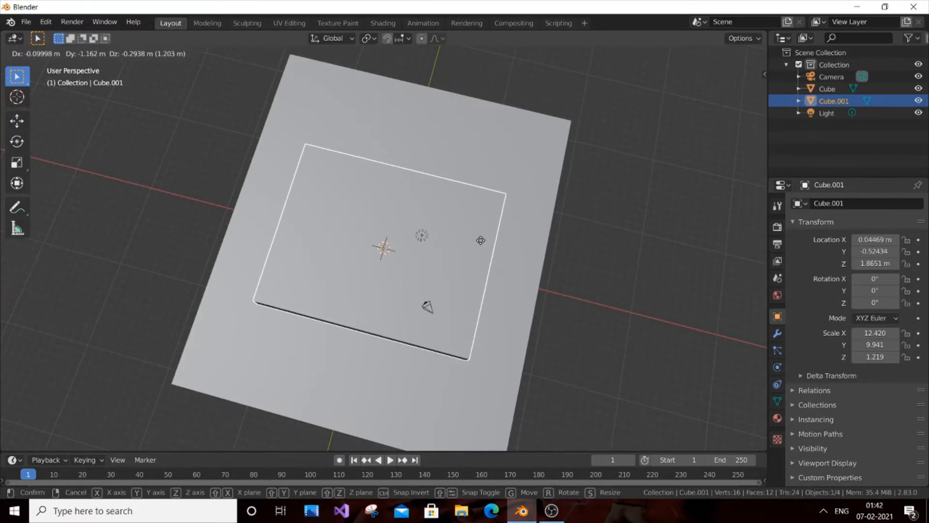
pyautogui.click(479, 243)
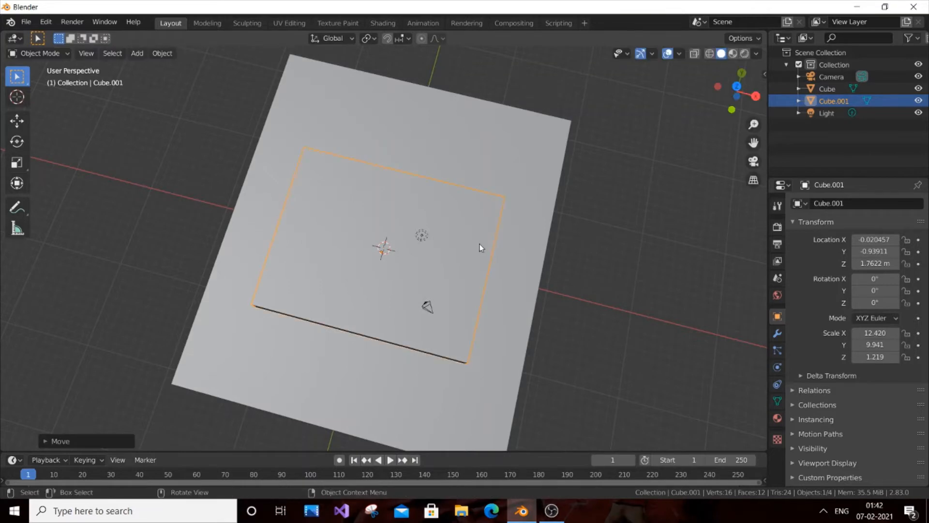
pyautogui.click(605, 246)
# - Raise the block back onto the slab's surface, to about X 0.04, Y -0.74 and Z 2.43 m
pyautogui.press('KP_2')
pyautogui.press('KP_2')
pyautogui.press('KP_2')
pyautogui.press('KP_2')
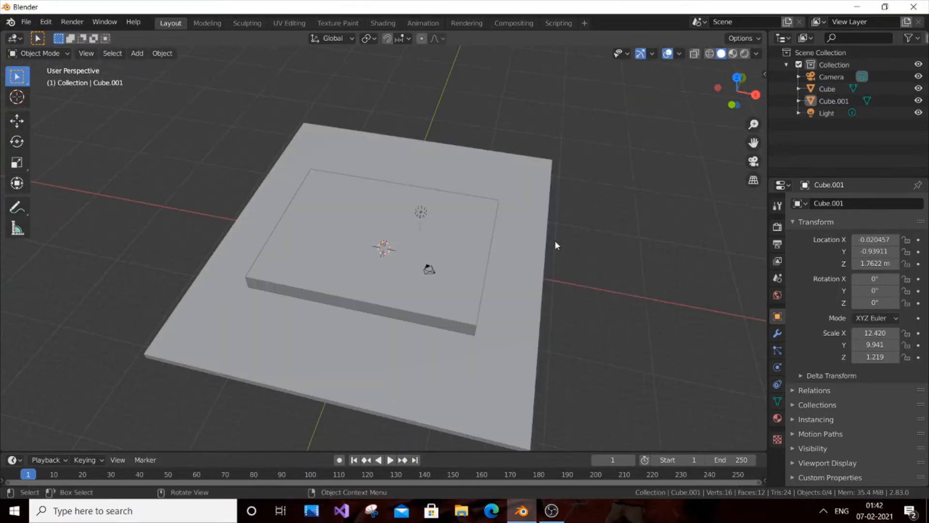
pyautogui.press('KP_2')
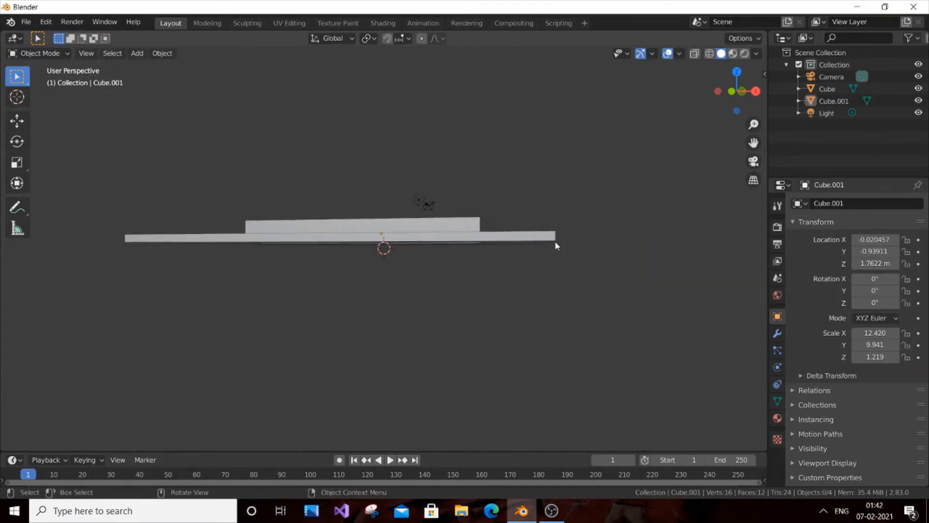
pyautogui.press('KP_8')
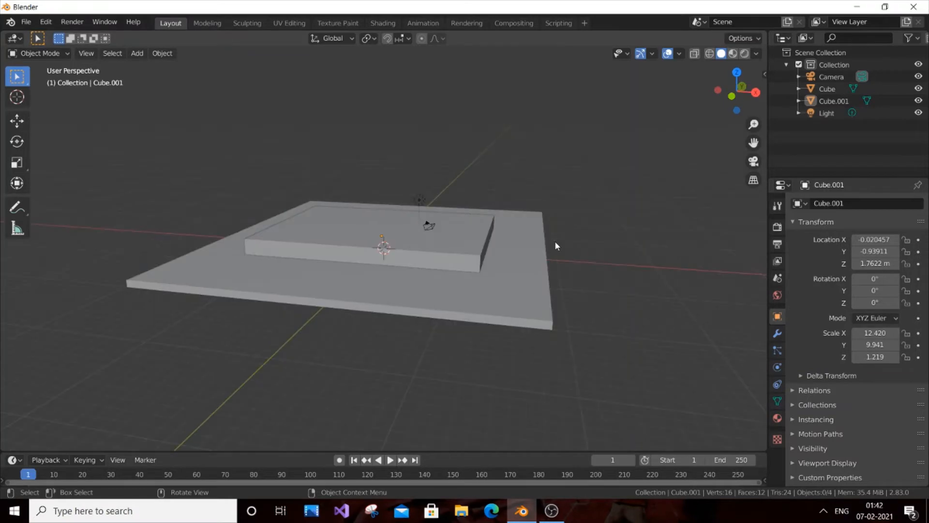
pyautogui.press('KP_2')
pyautogui.press('KP_8')
pyautogui.click(469, 242)
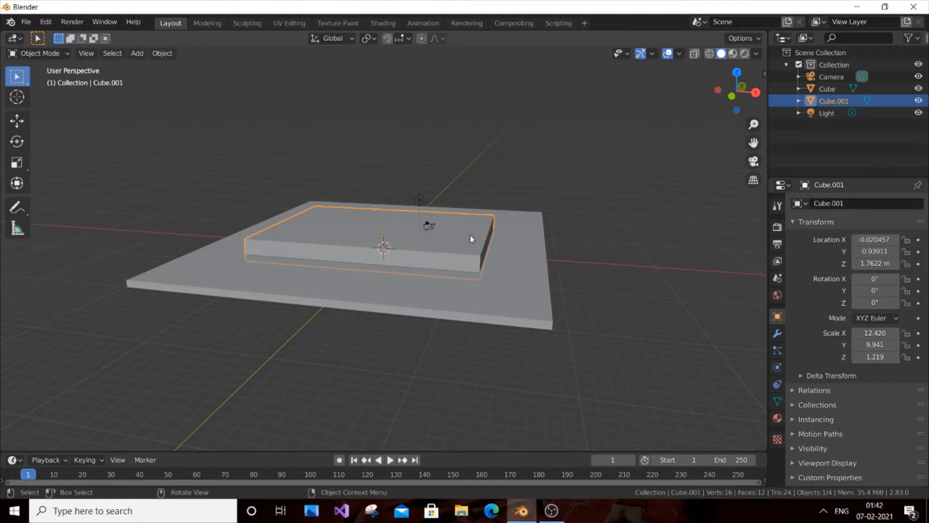
pyautogui.press('g')
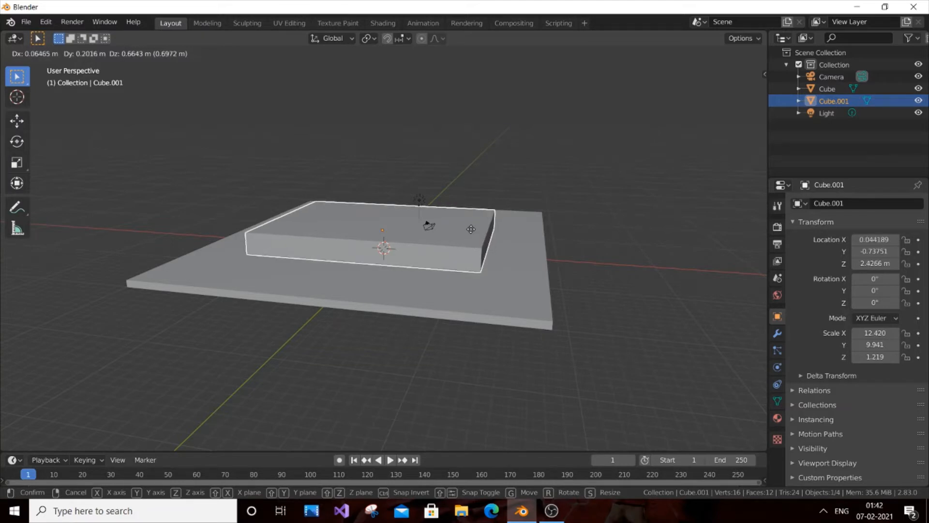
pyautogui.click(471, 229)
pyautogui.click(601, 240)
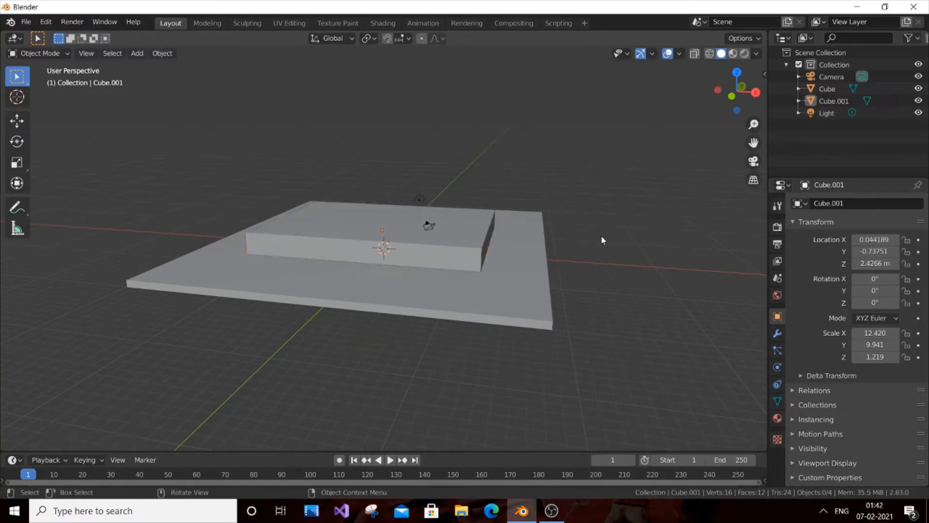
# - Select the raised block and open its mesh in Edit Mode
pyautogui.moveTo(601, 241); pyautogui.dragTo(599, 245, button='middle')
pyautogui.press('KP_5')
pyautogui.press('KP_8')
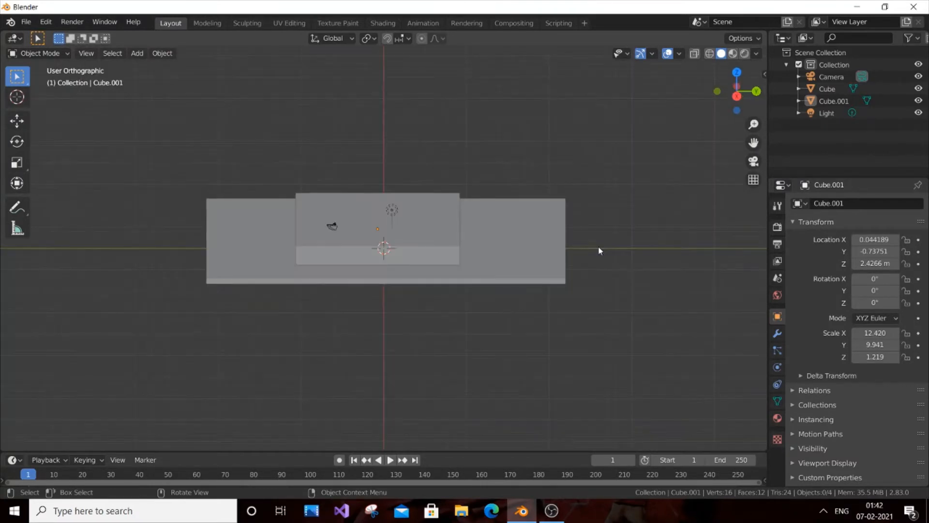
pyautogui.scroll(4, 597, 246)
pyautogui.press('KP_8')
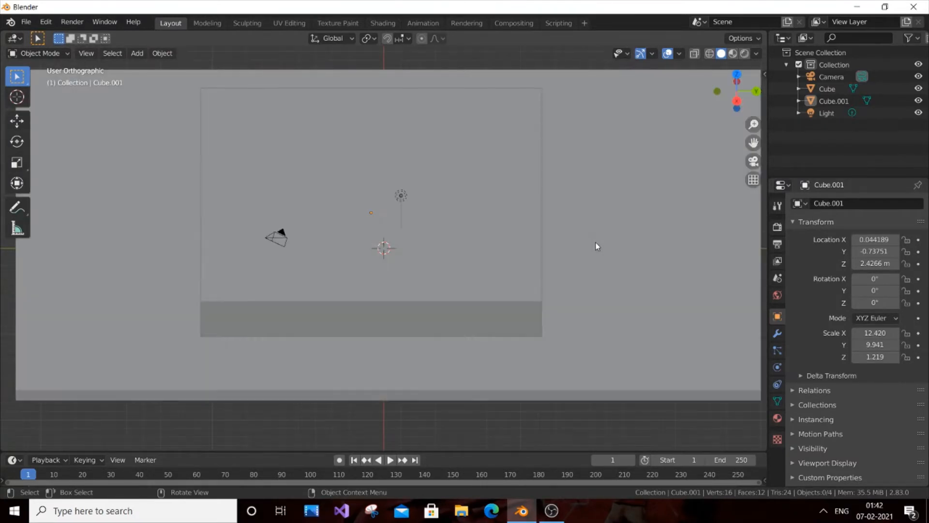
pyautogui.press('KP_5')
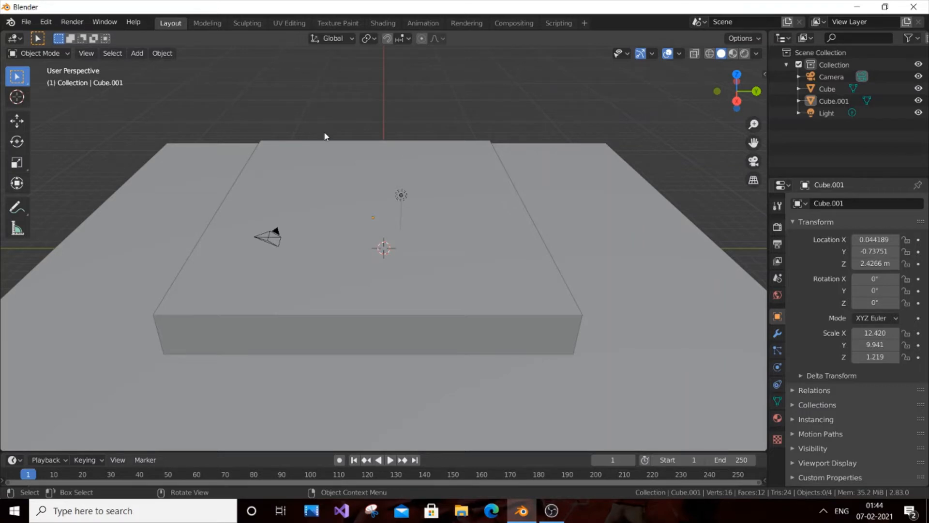
pyautogui.click(57, 55)
pyautogui.click(188, 182)
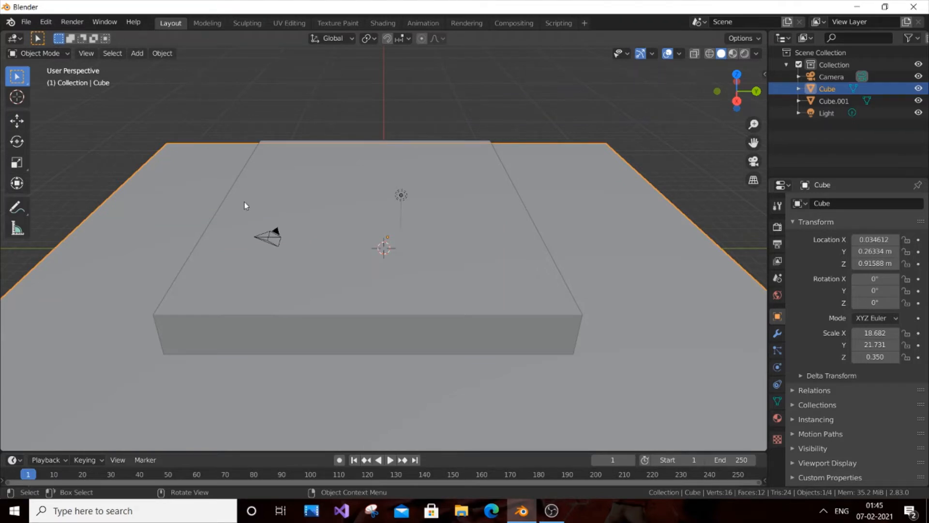
pyautogui.click(307, 236)
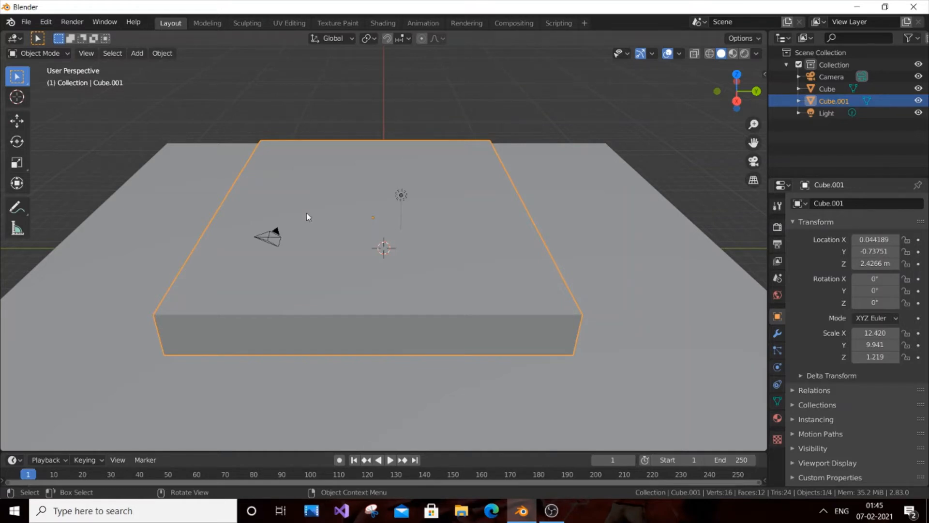
pyautogui.press('Tab')
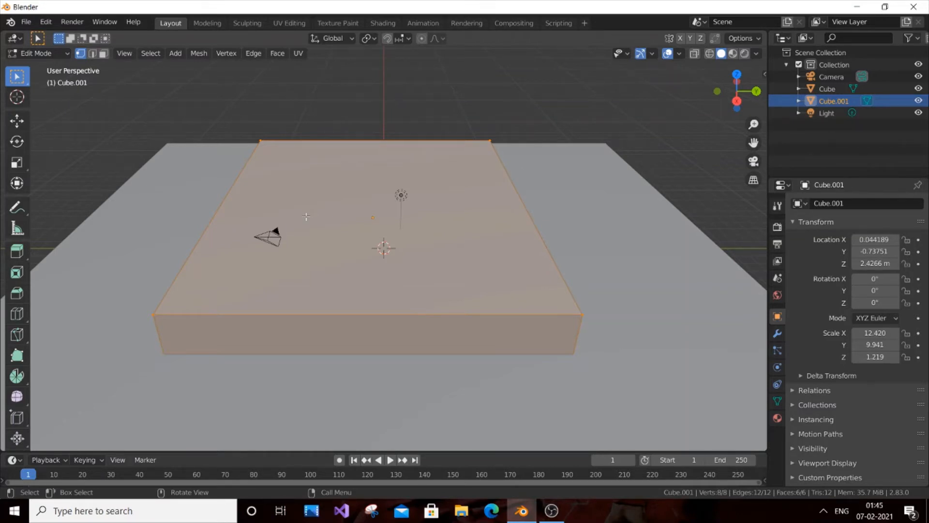
# - Add a loop cut with 10 cuts to the raised block, dividing it into strips along its X length
pyautogui.hotkey('ctrl', 'r')
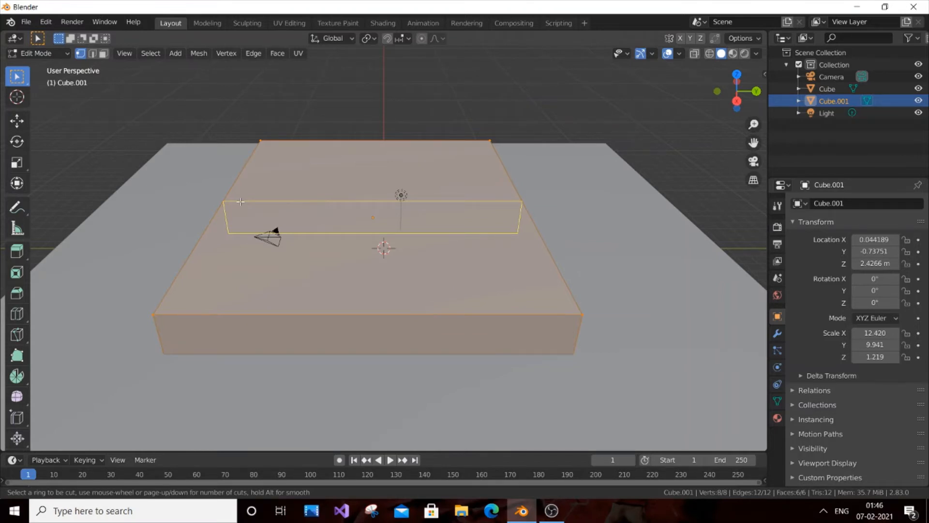
pyautogui.click(240, 202)
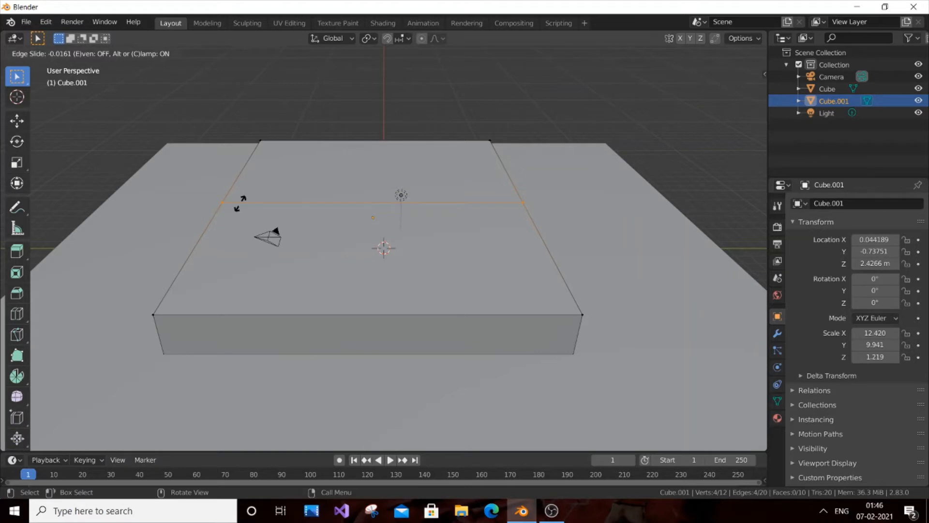
pyautogui.click(240, 203)
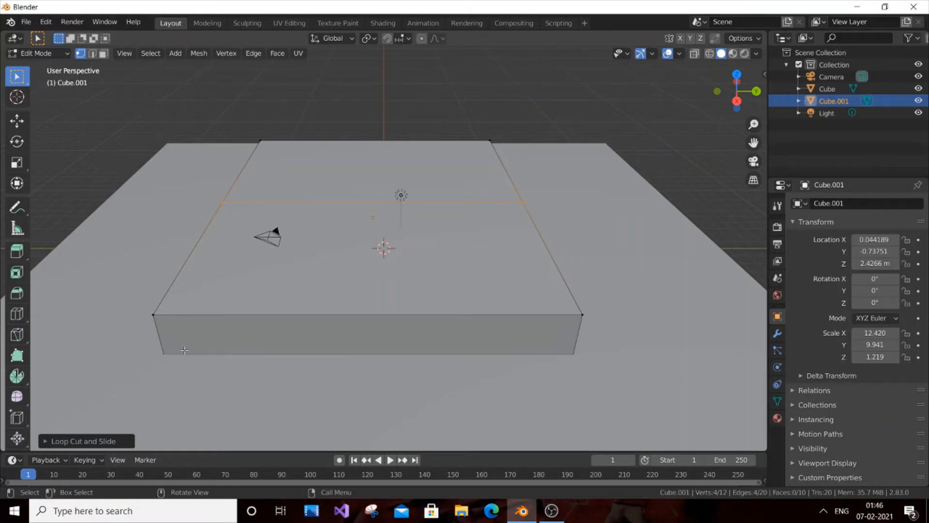
pyautogui.click(44, 441)
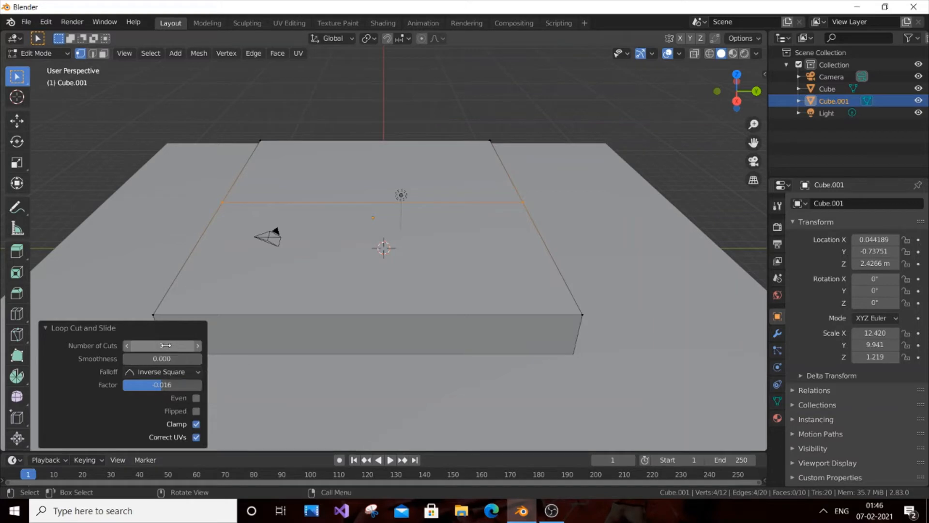
pyautogui.moveTo(161, 345); pyautogui.dragTo(171, 346)
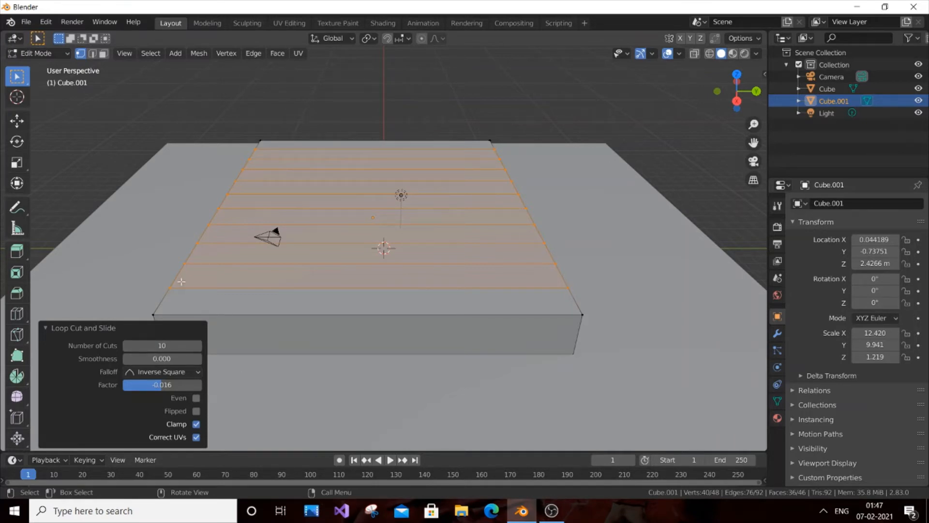
pyautogui.click(110, 263)
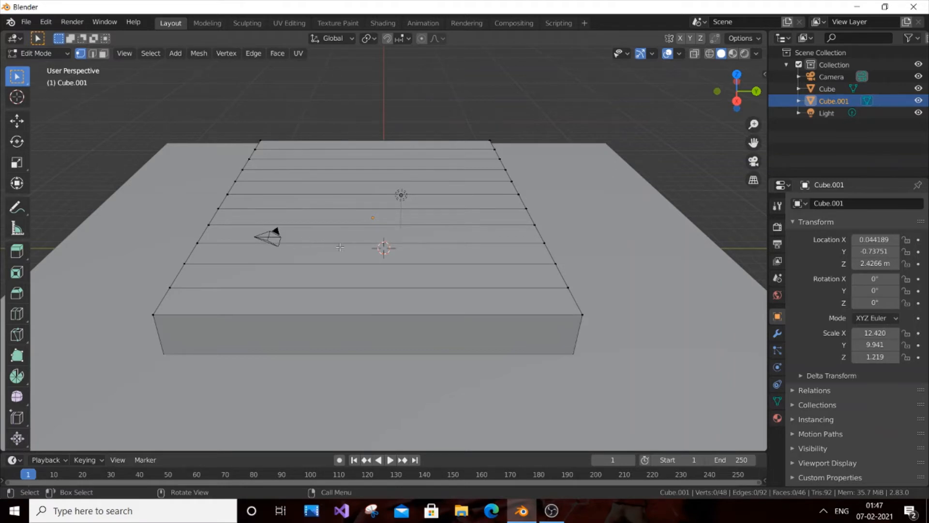
# - Add a second loop cut with 10 cuts perpendicular to the first ones, dividing the block's top into a grid
pyautogui.press('KP_4')
pyautogui.press('KP_4')
pyautogui.press('KP_4')
pyautogui.press('KP_4')
pyautogui.press('KP_4')
pyautogui.press('KP_4')
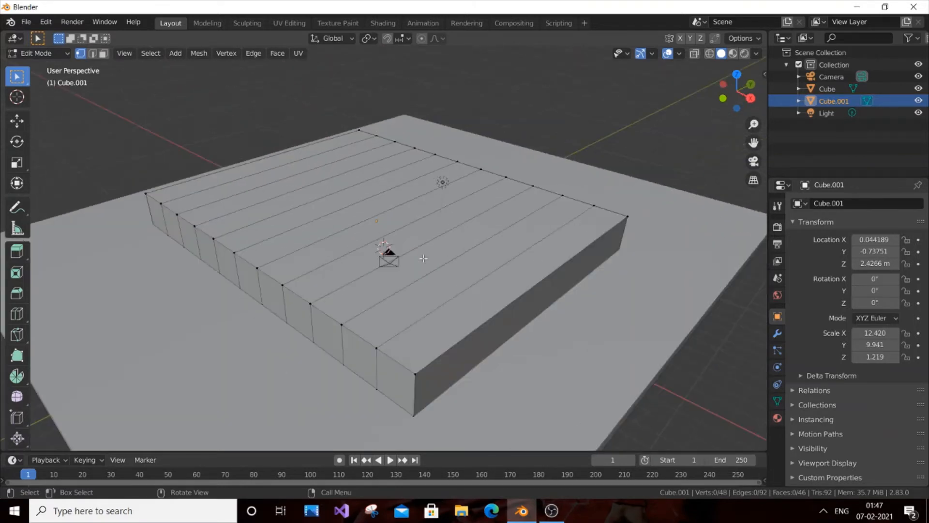
pyautogui.press('KP_4')
pyautogui.press('KP_4')
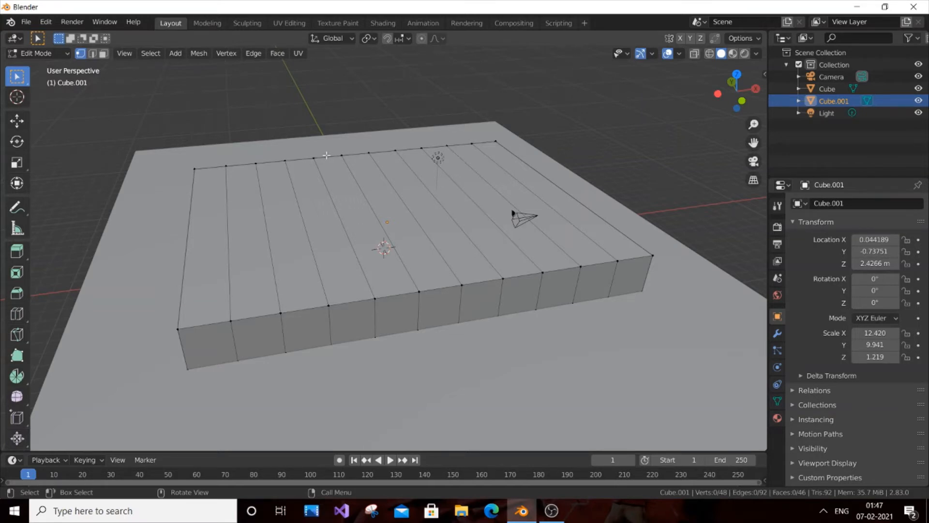
pyautogui.hotkey('ctrl', 'r')
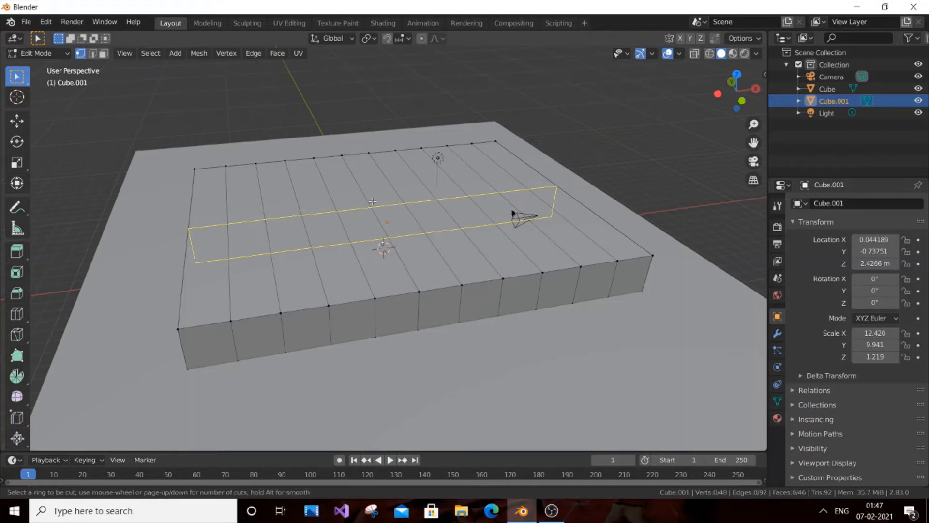
pyautogui.click(372, 201)
pyautogui.rightClick(372, 201)
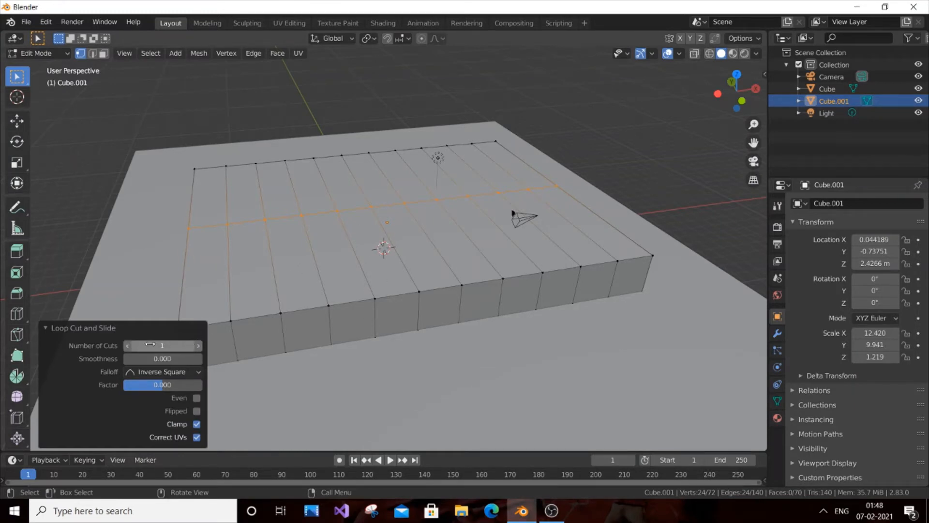
pyautogui.click(199, 345)
pyautogui.moveTo(198, 345); pyautogui.dragTo(212, 346)
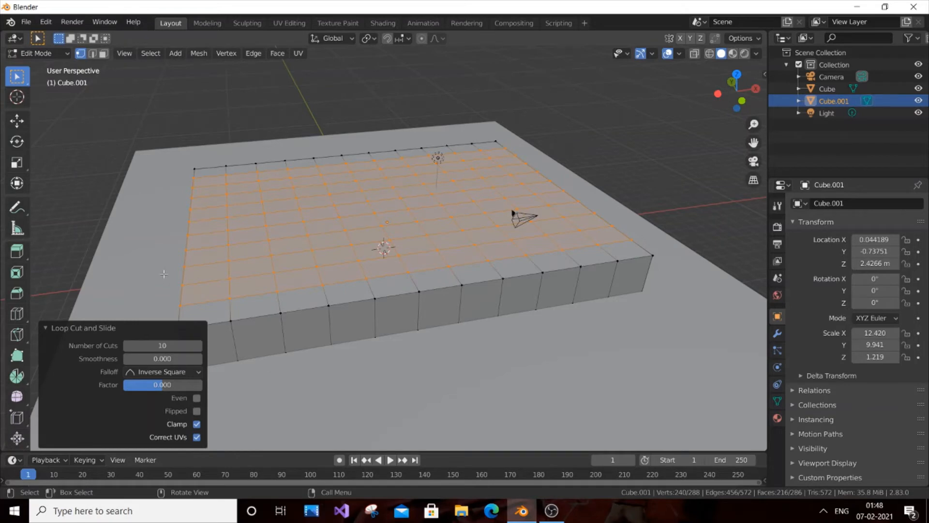
pyautogui.click(147, 196)
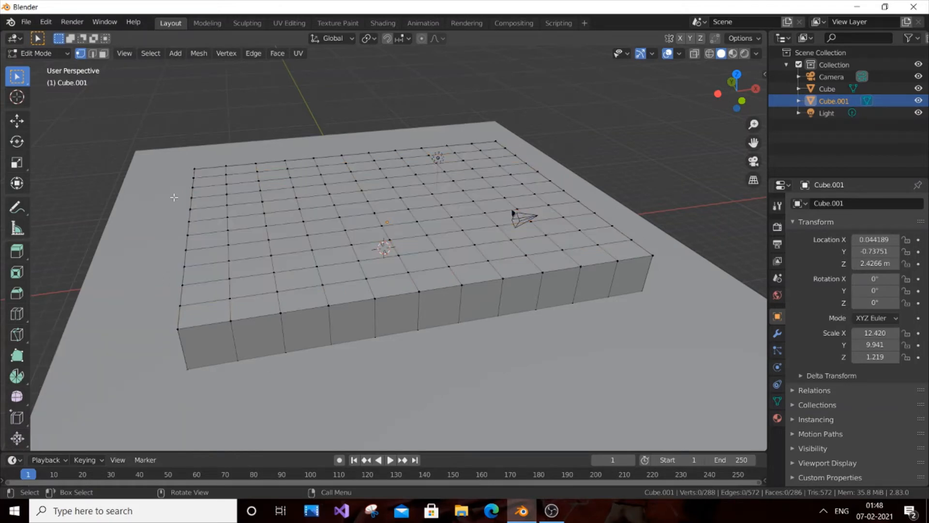
# - Check the subdivided block from its sides and switch the mesh selection to face mode
pyautogui.press('KP_2')
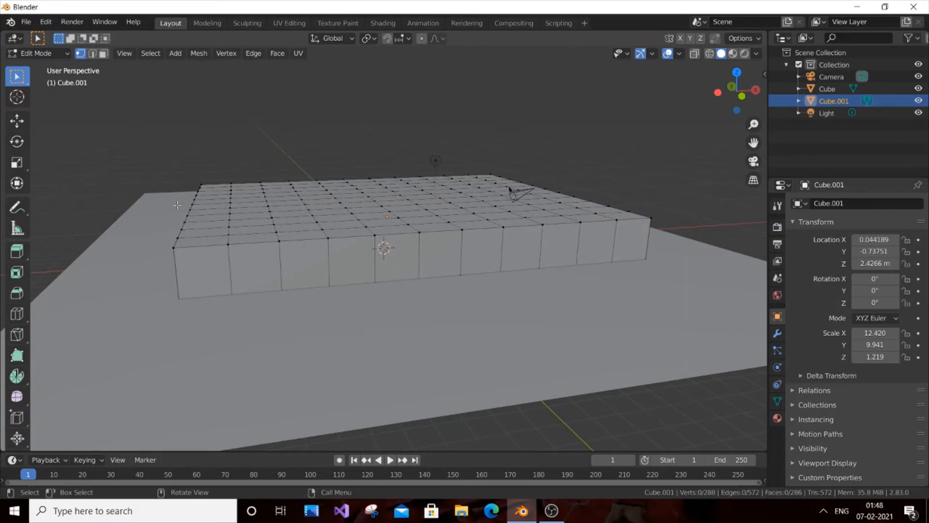
pyautogui.press('KP_4')
pyautogui.press('KP_4')
pyautogui.press('KP_4')
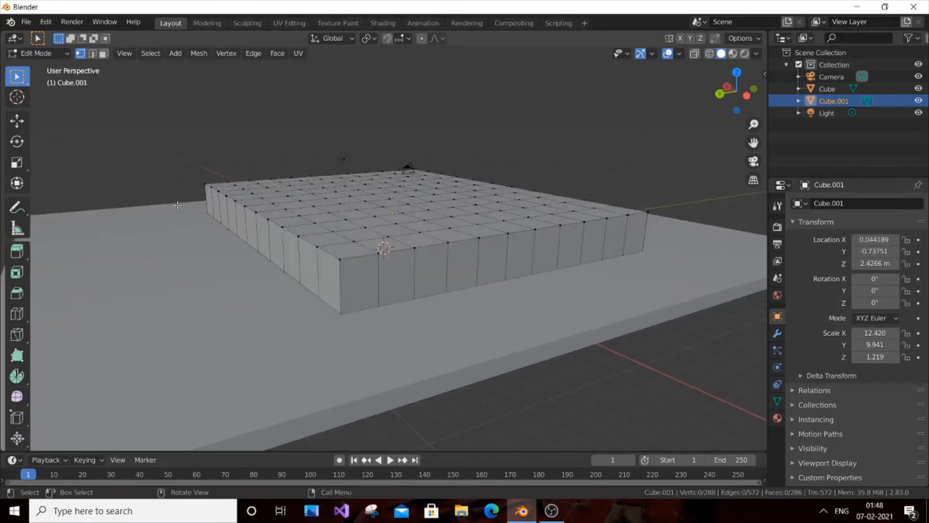
pyautogui.press('KP_4')
pyautogui.press('KP_4')
pyautogui.press('KP_4')
pyautogui.press('KP_4')
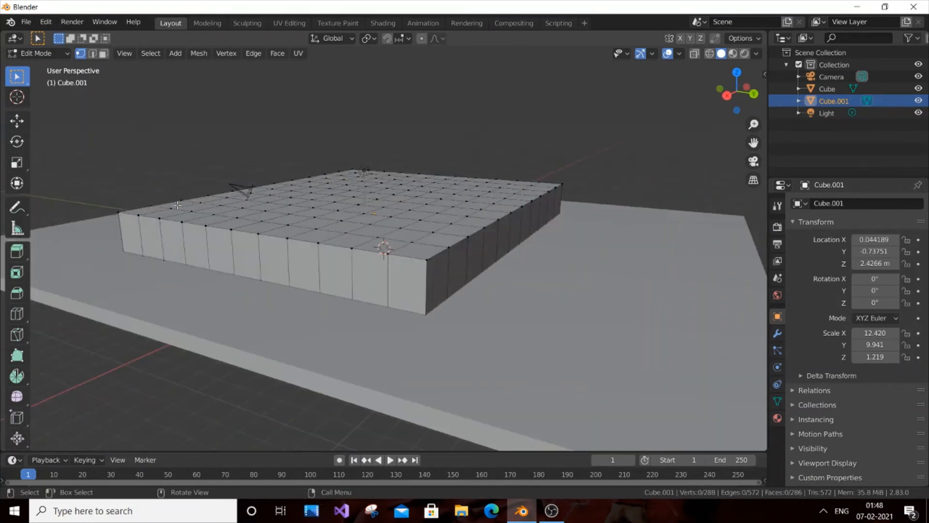
pyautogui.press('KP_4')
pyautogui.press('KP_4')
pyautogui.press('3')
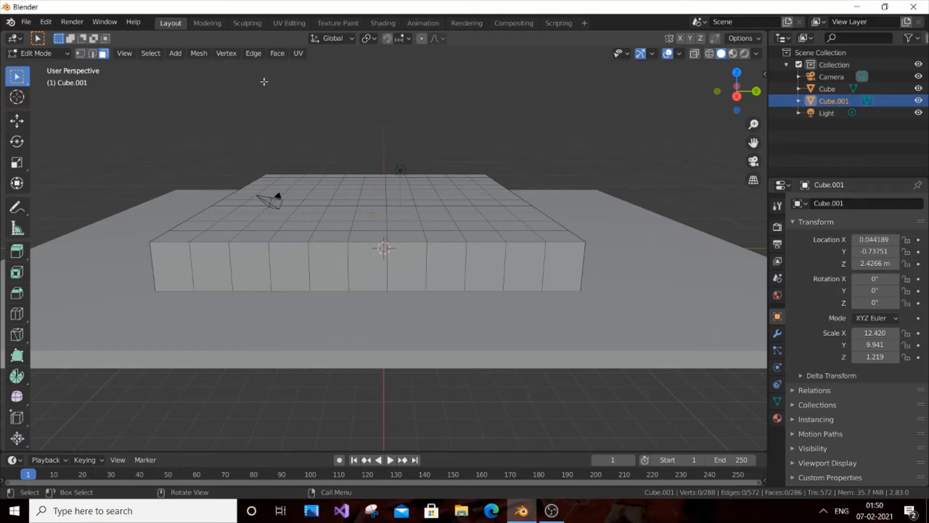
# - In face select mode, select the nine middle faces on the block's +X side, leaving out both corner faces
pyautogui.click(82, 55)
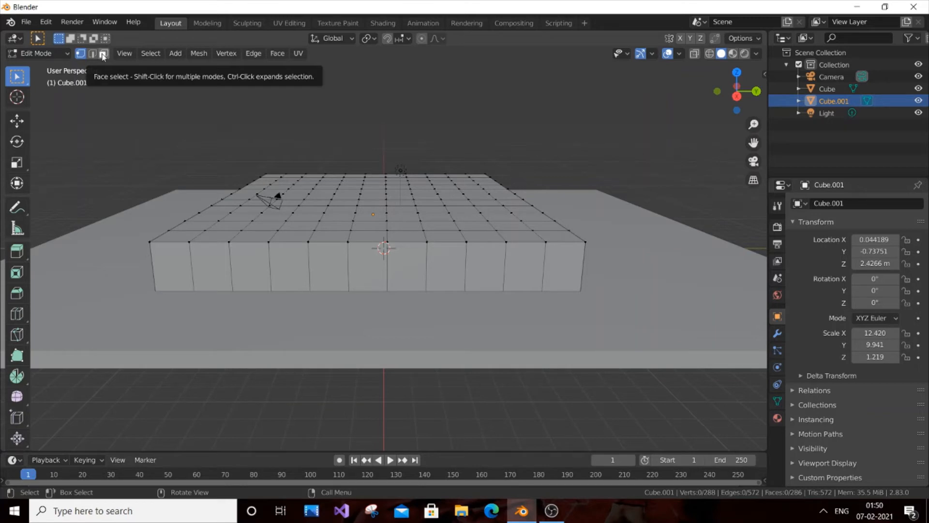
pyautogui.click(103, 54)
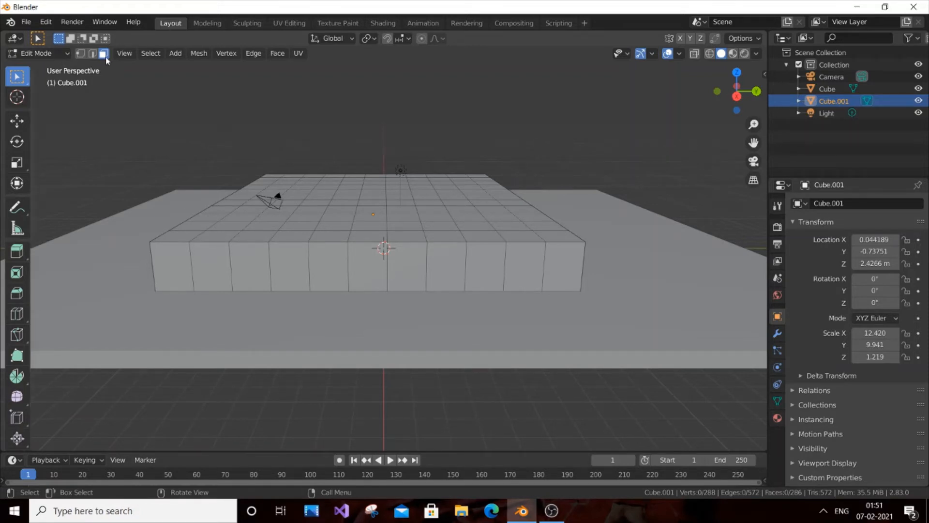
pyautogui.click(212, 266)
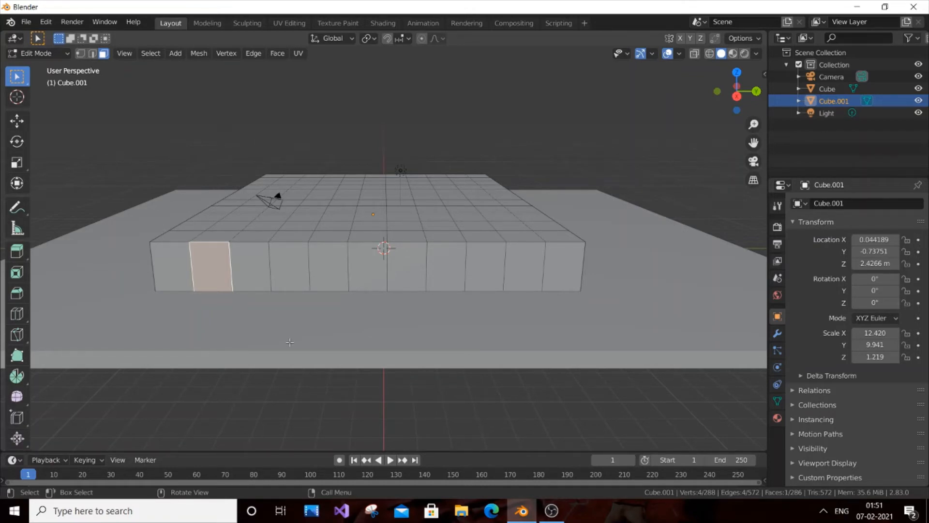
pyautogui.keyDown('shift'); pyautogui.click(249, 269); pyautogui.keyUp('shift')
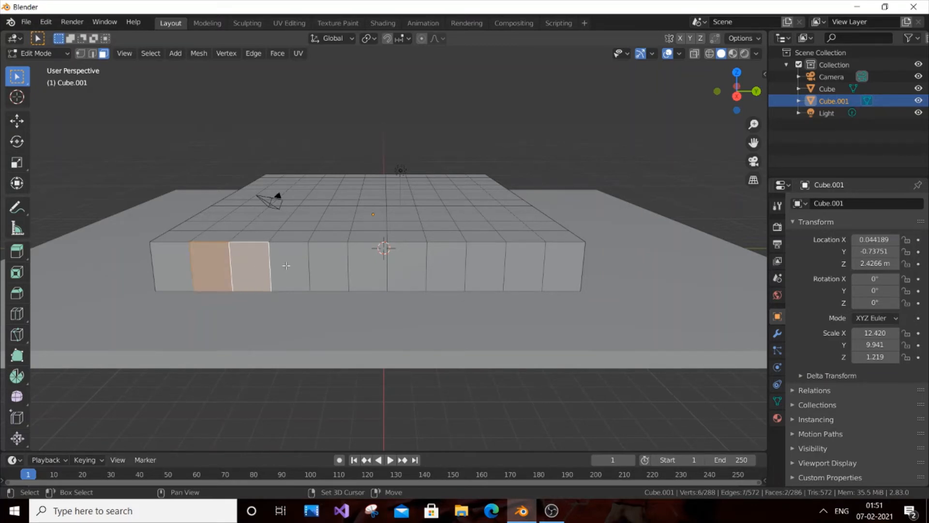
pyautogui.keyDown('shift'); pyautogui.click(288, 266); pyautogui.keyUp('shift')
pyautogui.keyDown('shift'); pyautogui.click(341, 267); pyautogui.keyUp('shift')
pyautogui.keyDown('shift'); pyautogui.click(382, 269); pyautogui.keyUp('shift')
pyautogui.keyDown('shift'); pyautogui.click(408, 270); pyautogui.keyUp('shift')
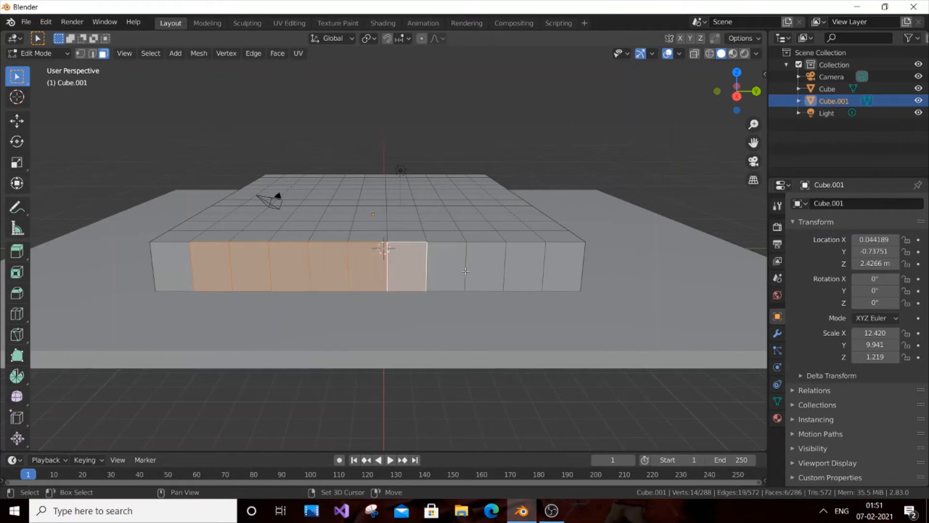
pyautogui.keyDown('shift'); pyautogui.click(494, 262); pyautogui.keyUp('shift')
pyautogui.keyDown('shift'); pyautogui.click(510, 261); pyautogui.keyUp('shift')
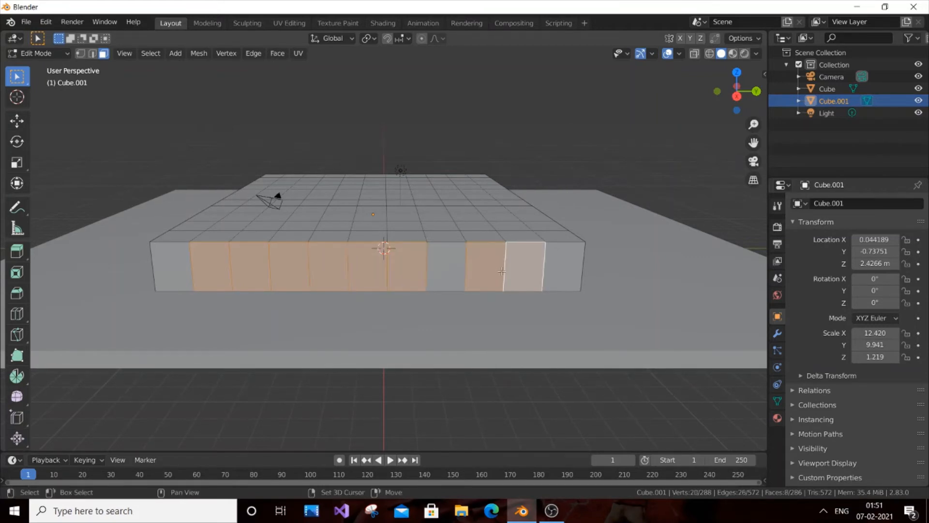
pyautogui.keyDown('shift'); pyautogui.click(448, 274); pyautogui.keyUp('shift')
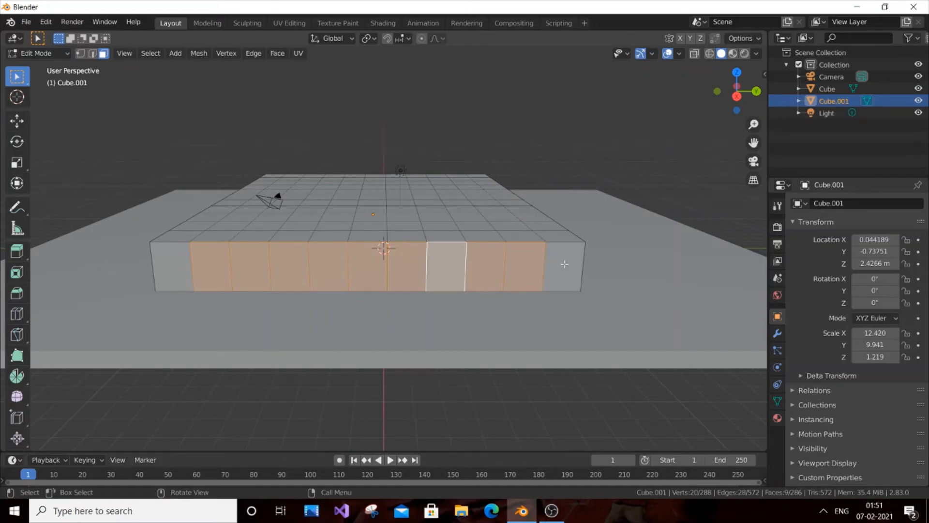
# - Add the nine middle faces on the block's +Y side to the selection, without its corner faces
pyautogui.moveTo(564, 264); pyautogui.dragTo(452, 254, button='middle')
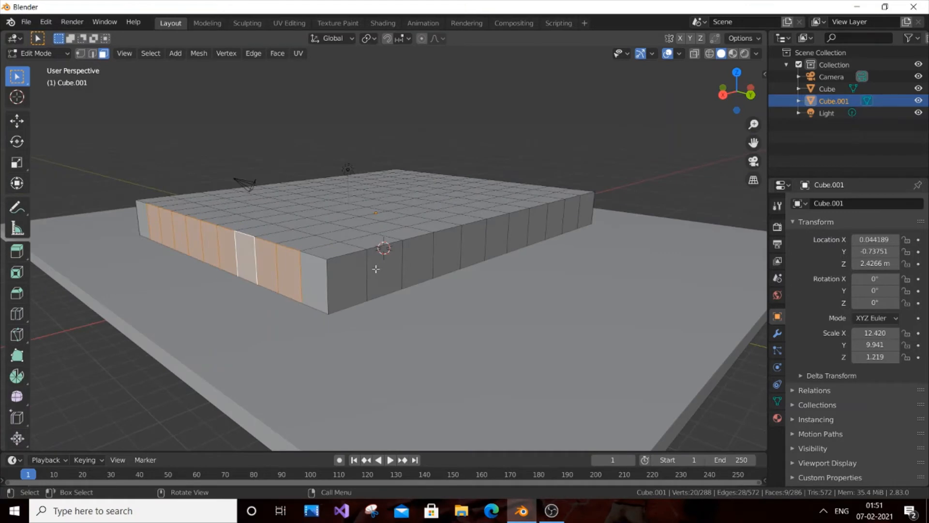
pyautogui.moveTo(376, 269); pyautogui.dragTo(335, 250, button='middle')
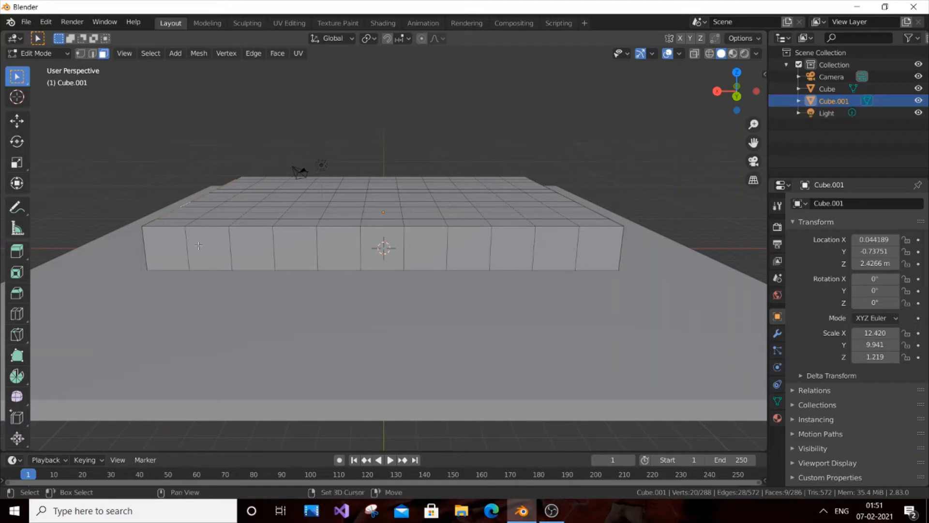
pyautogui.moveTo(207, 250); pyautogui.dragTo(548, 241)
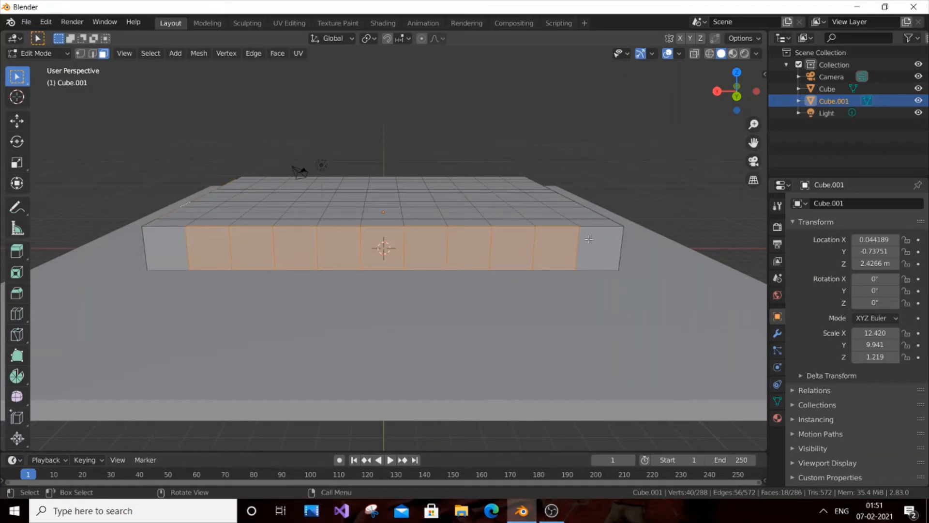
# - Add the nine middle faces on the block's -X side to the selection, without its corner faces
pyautogui.press('KP_6')
pyautogui.press('KP_6')
pyautogui.press('KP_6')
pyautogui.press('KP_6')
pyautogui.press('KP_6')
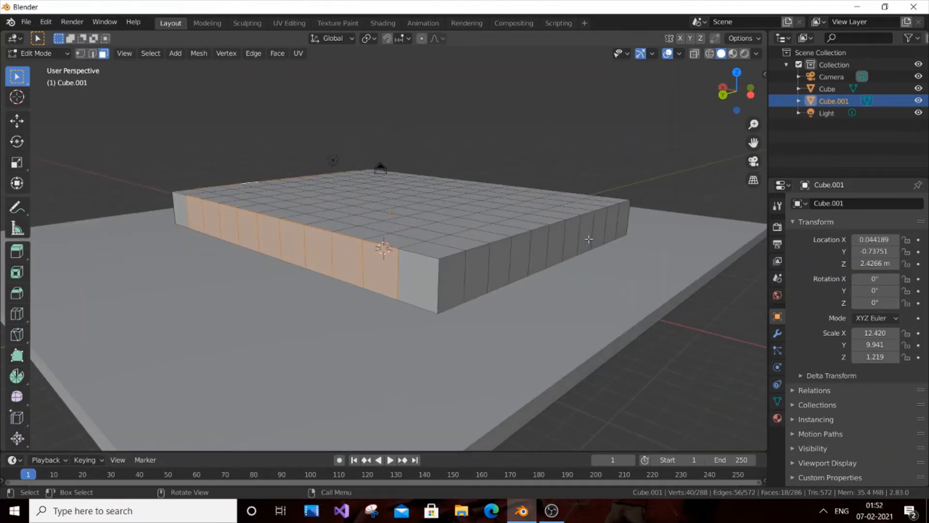
pyautogui.press('KP_6')
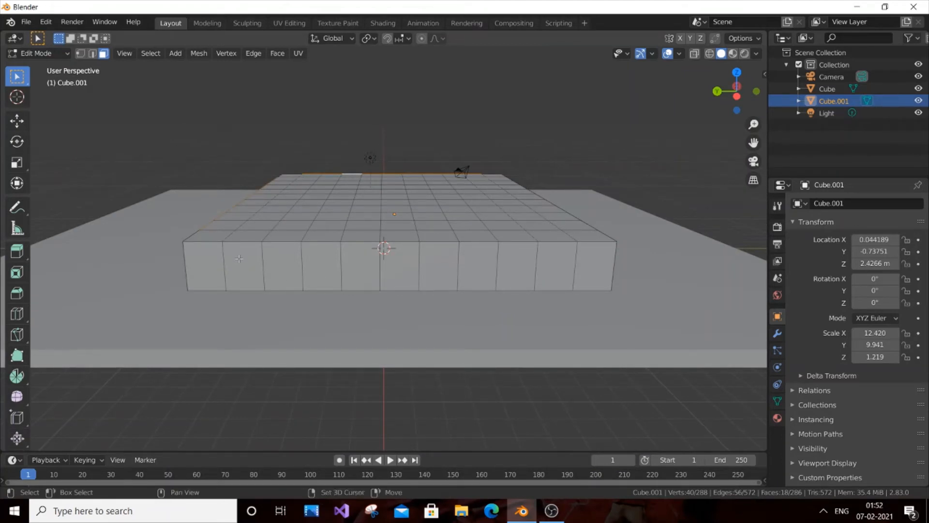
pyautogui.keyDown('shift'); pyautogui.moveTo(239, 258); pyautogui.dragTo(556, 268); pyautogui.keyUp('shift')
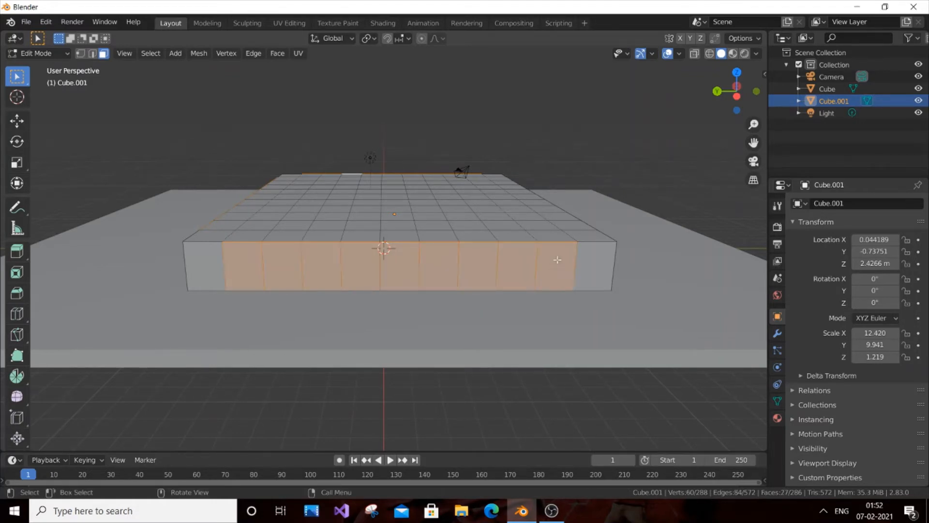
# - Add the nine middle faces on the block's -Y side to the selection, keeping top faces and corner faces unselected
pyautogui.moveTo(554, 264); pyautogui.dragTo(486, 264, button='middle')
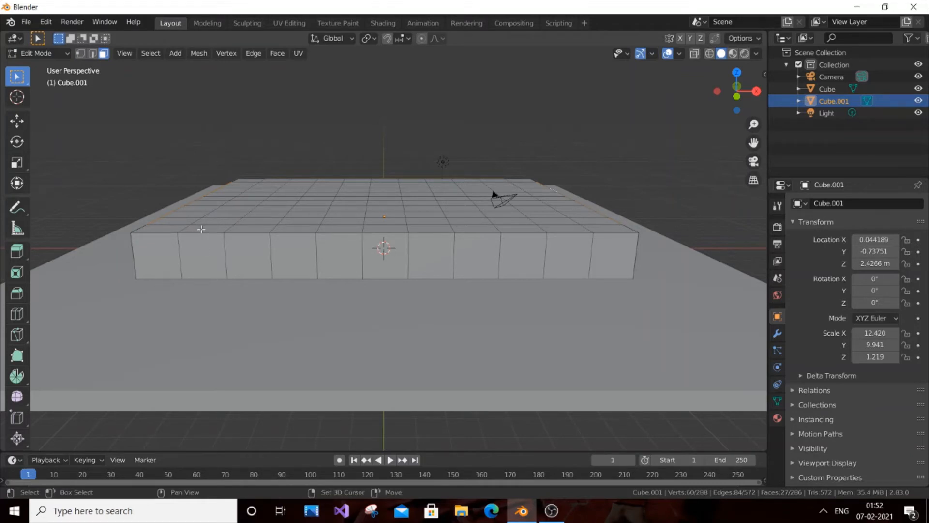
pyautogui.moveTo(199, 228); pyautogui.dragTo(293, 247)
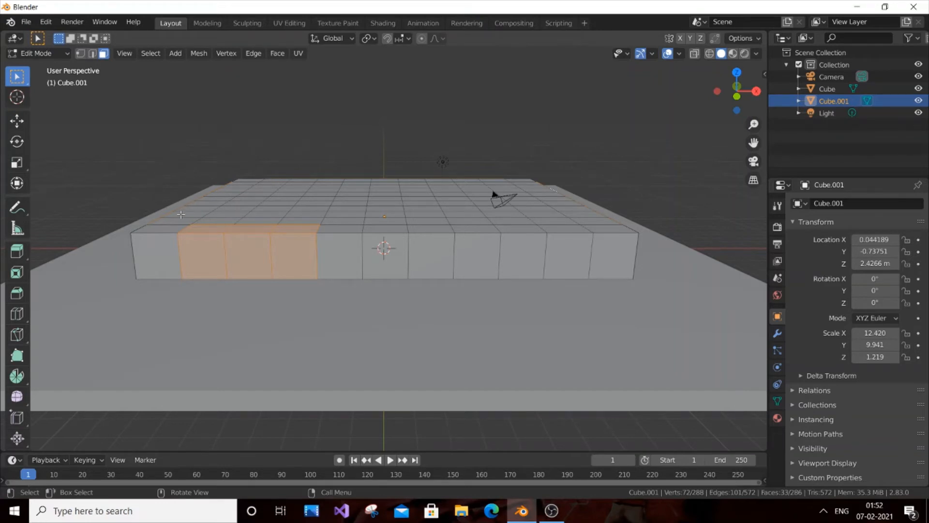
pyautogui.keyDown('shift'); pyautogui.click(194, 230); pyautogui.keyUp('shift')
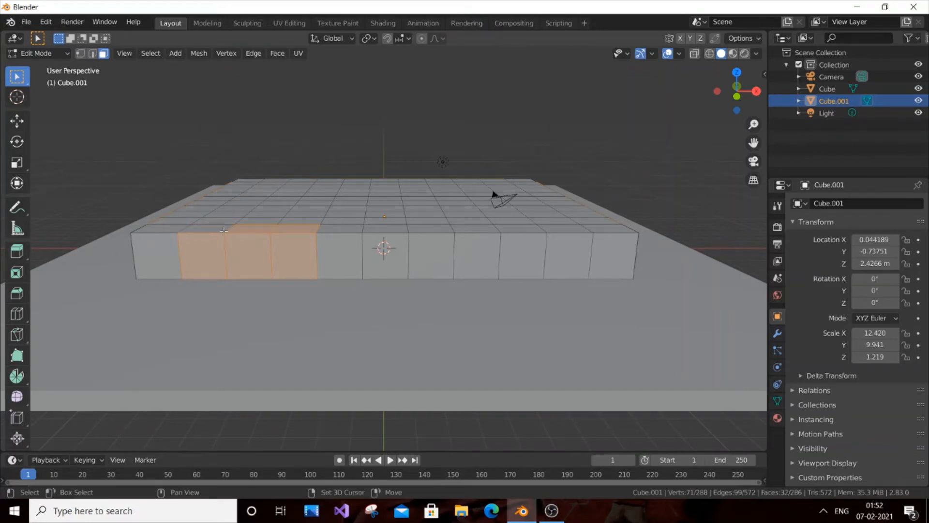
pyautogui.keyDown('shift'); pyautogui.click(238, 230); pyautogui.keyUp('shift')
pyautogui.keyDown('shift'); pyautogui.click(293, 229); pyautogui.keyUp('shift')
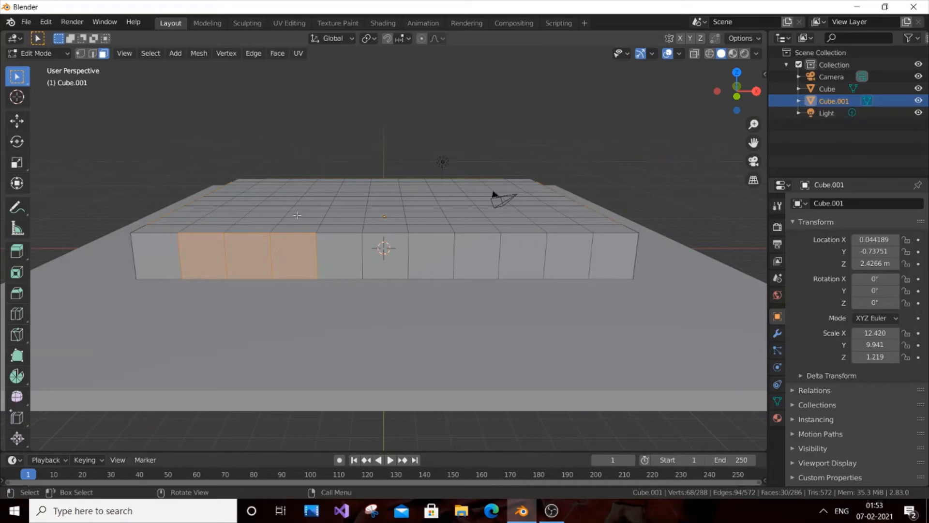
pyautogui.keyDown('shift'); pyautogui.click(335, 256); pyautogui.keyUp('shift')
pyautogui.keyDown('shift'); pyautogui.click(389, 260); pyautogui.keyUp('shift')
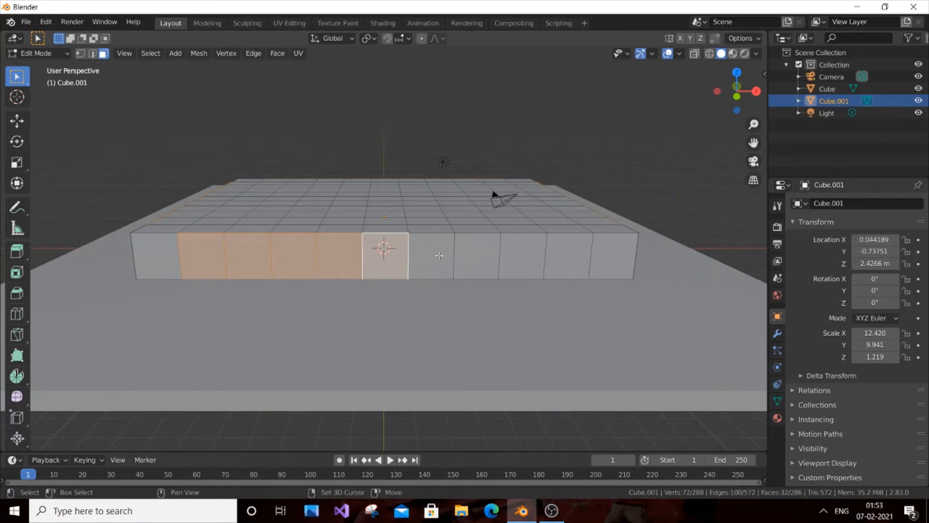
pyautogui.keyDown('shift'); pyautogui.click(439, 255); pyautogui.keyUp('shift')
pyautogui.keyDown('shift'); pyautogui.click(477, 256); pyautogui.keyUp('shift')
pyautogui.keyDown('shift'); pyautogui.click(523, 256); pyautogui.keyUp('shift')
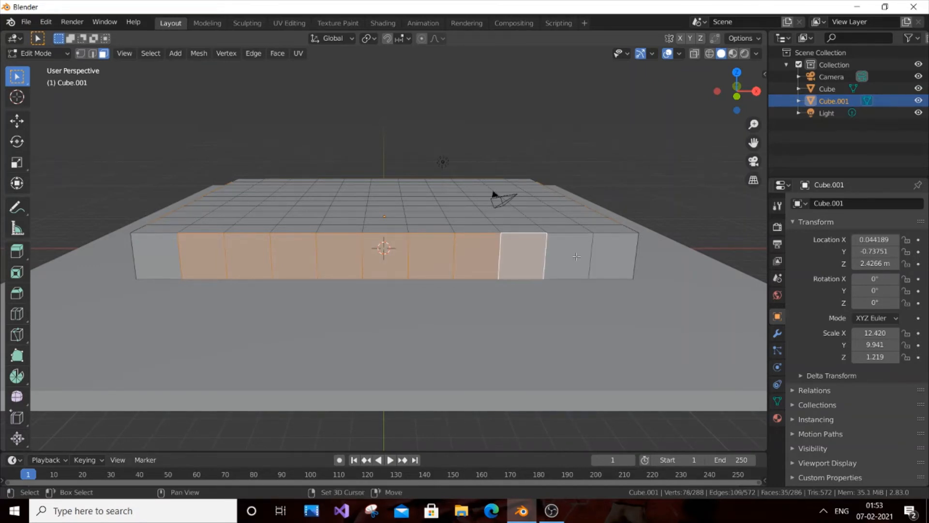
pyautogui.keyDown('shift'); pyautogui.click(576, 256); pyautogui.keyUp('shift')
pyautogui.moveTo(576, 256); pyautogui.dragTo(577, 258, button='middle')
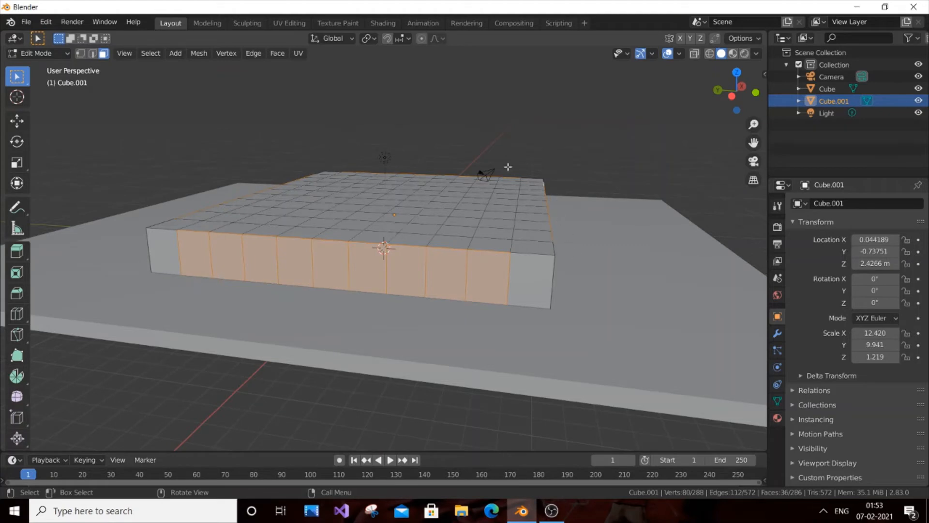
# - With the pivot point at Individual Origins, extrude the selected faces individually with 0 m offset and scale them to about 0.711
pyautogui.click(373, 41)
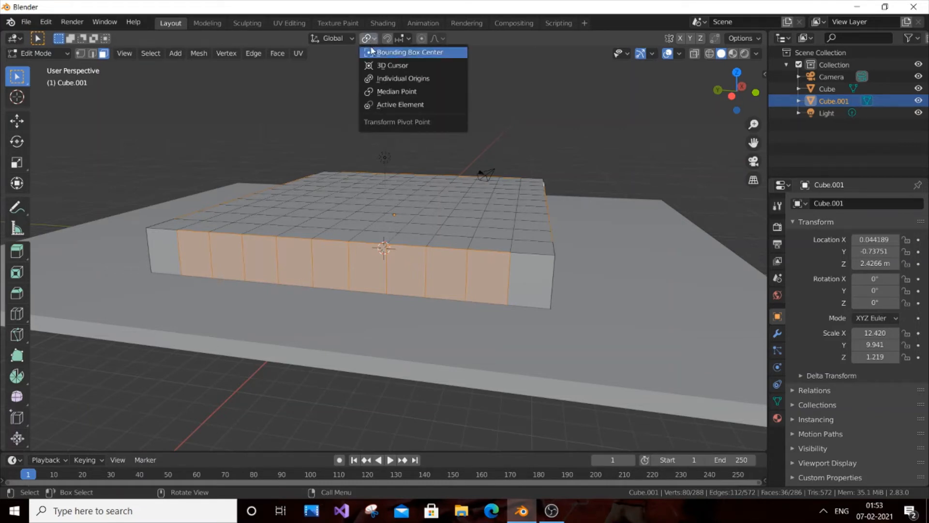
pyautogui.click(374, 79)
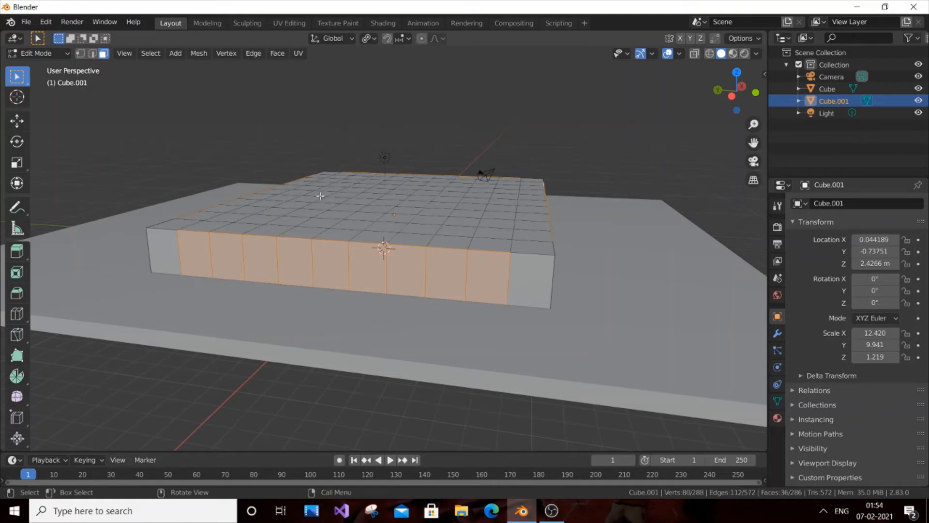
pyautogui.rightClick(262, 245)
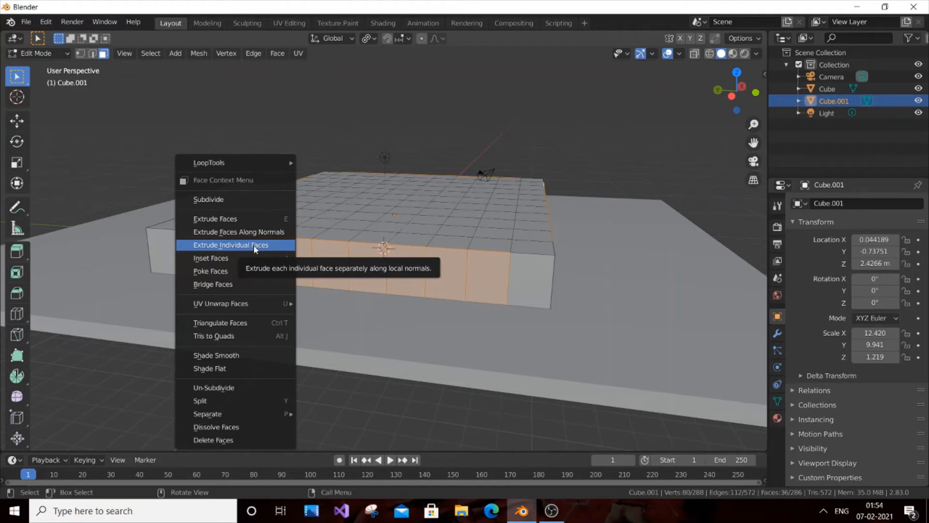
pyautogui.click(254, 245)
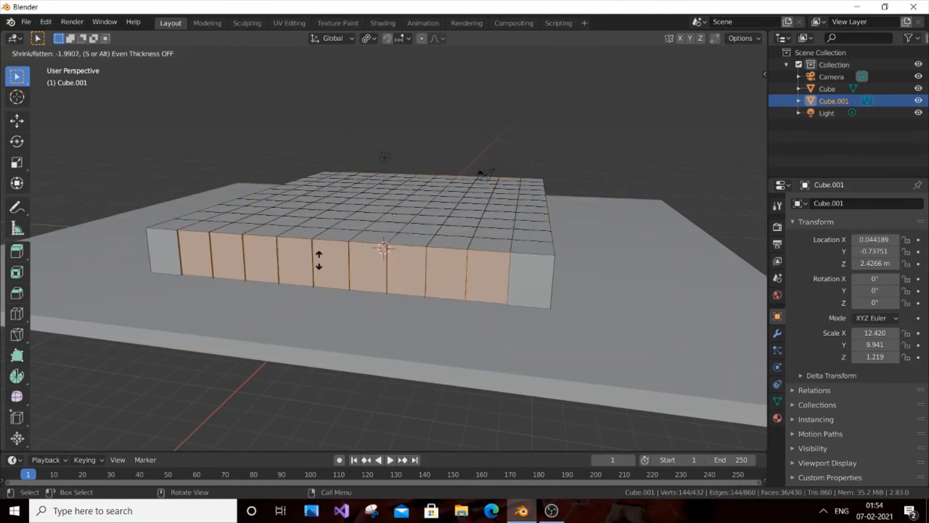
pyautogui.press('Escape')
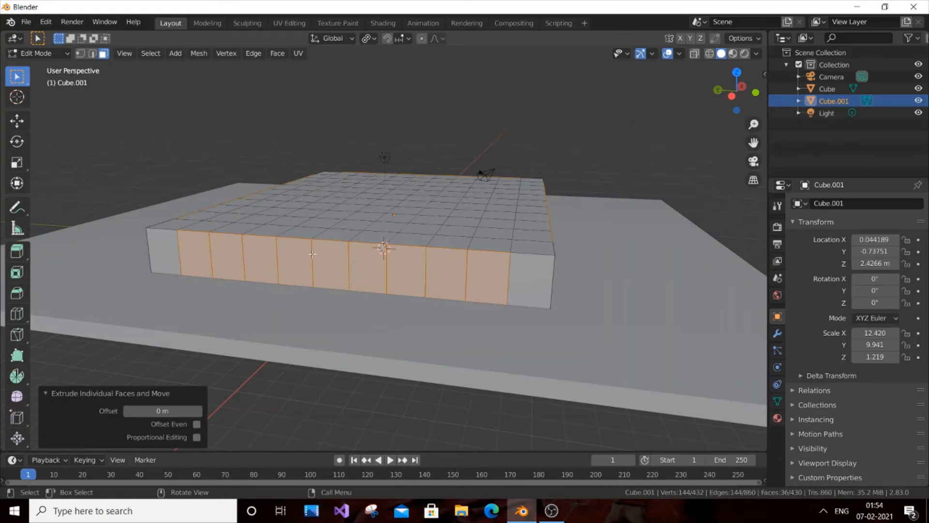
pyautogui.press('s')
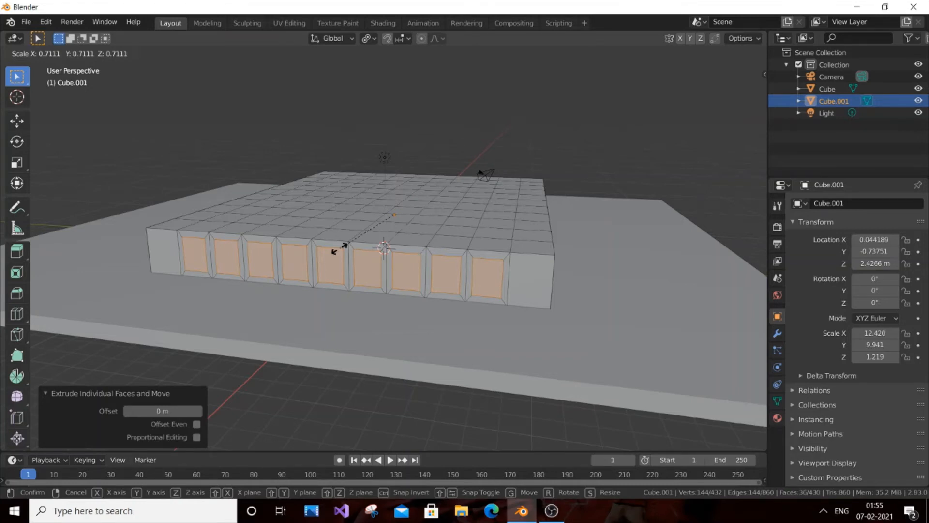
pyautogui.click(339, 247)
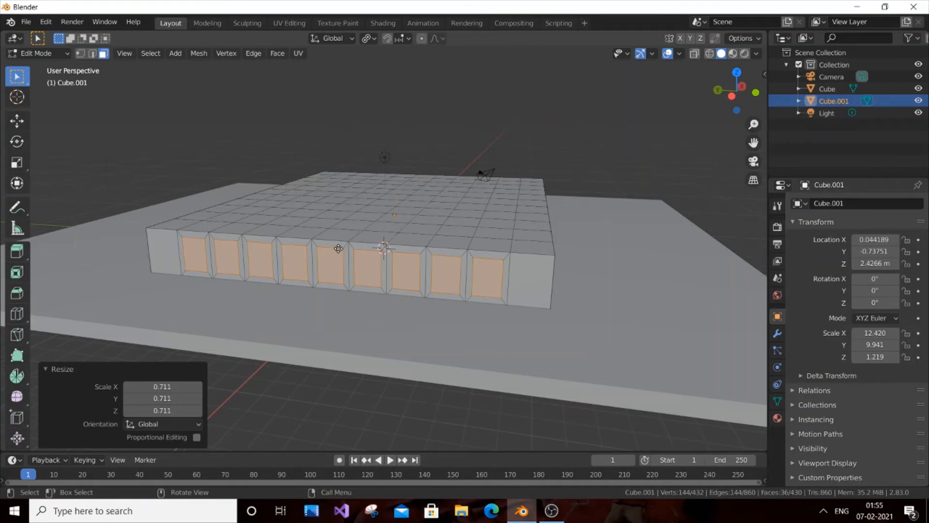
# - Extrude the scaled side faces inward by about 0.327 m to form window recesses, and hide these faces
pyautogui.press('e')
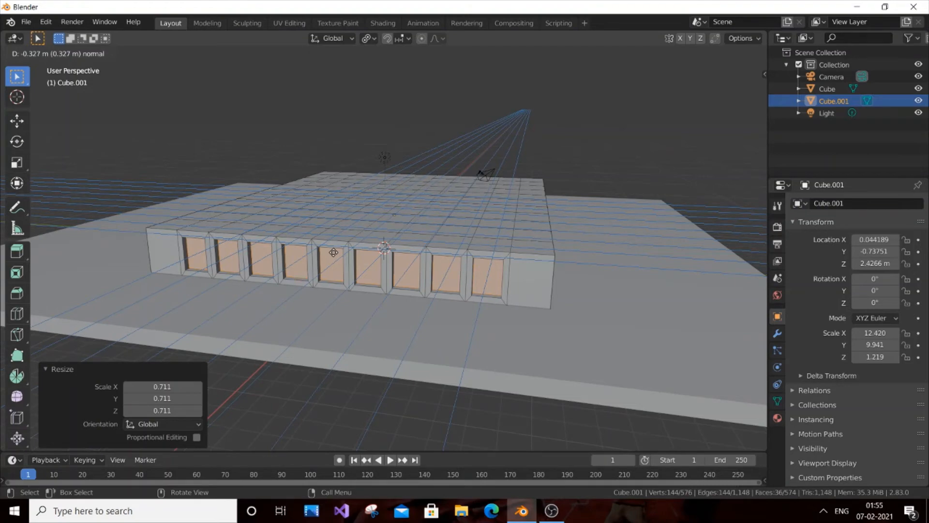
pyautogui.click(334, 252)
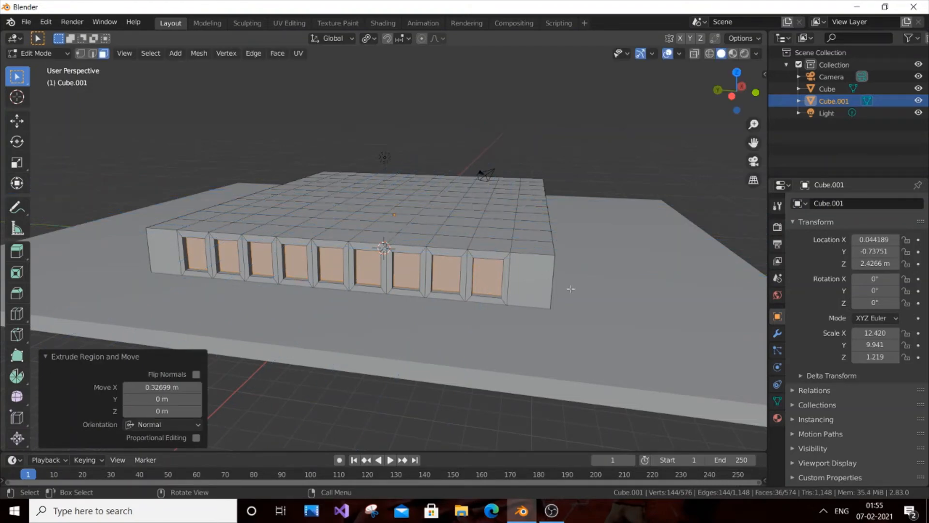
pyautogui.moveTo(571, 289); pyautogui.dragTo(528, 247, button='middle')
pyautogui.press('h')
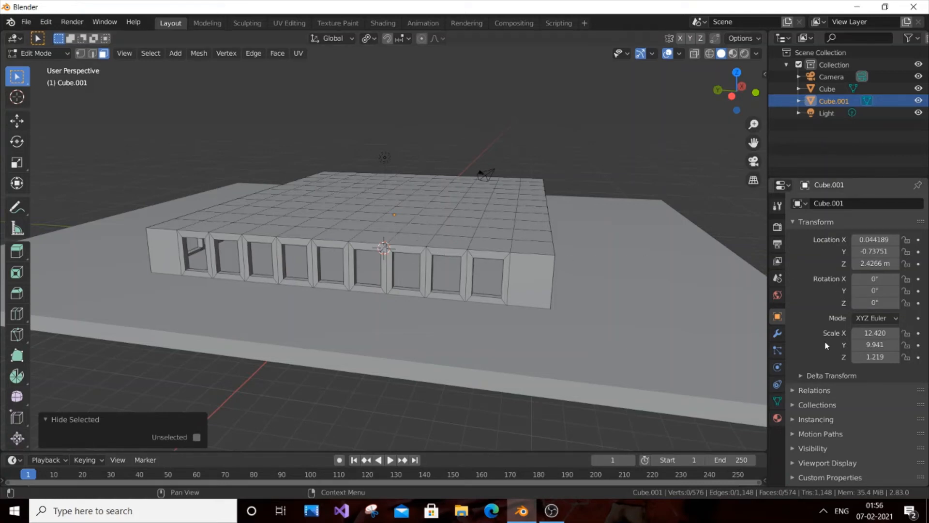
# - Add a material slot to the block and create a new material in it
pyautogui.click(778, 417)
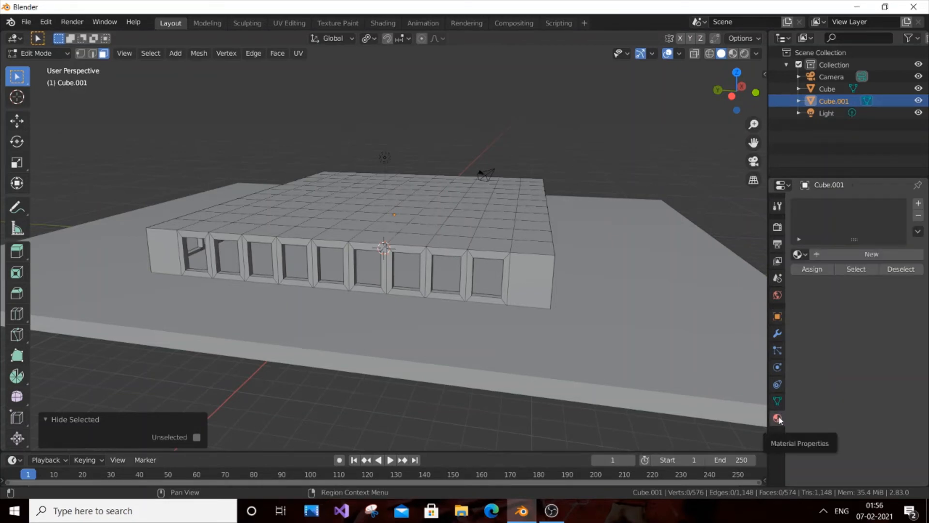
pyautogui.click(918, 204)
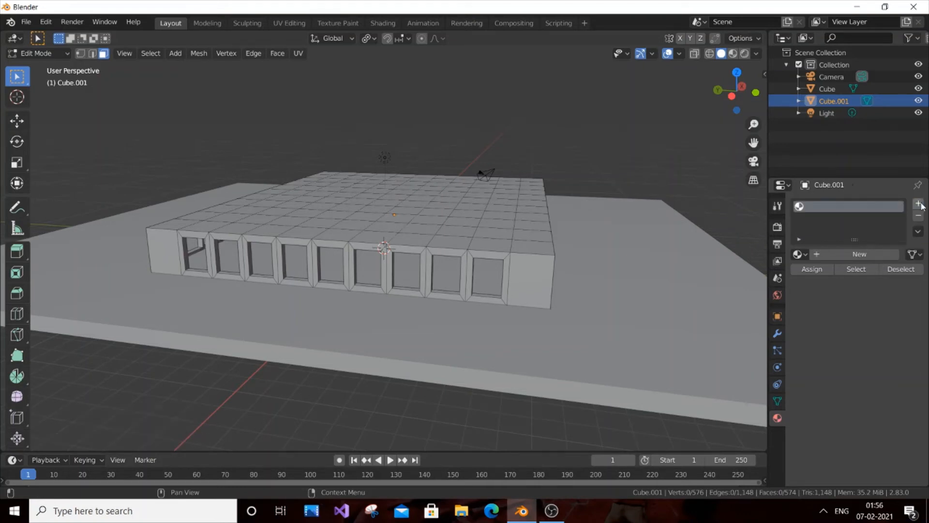
pyautogui.click(526, 270)
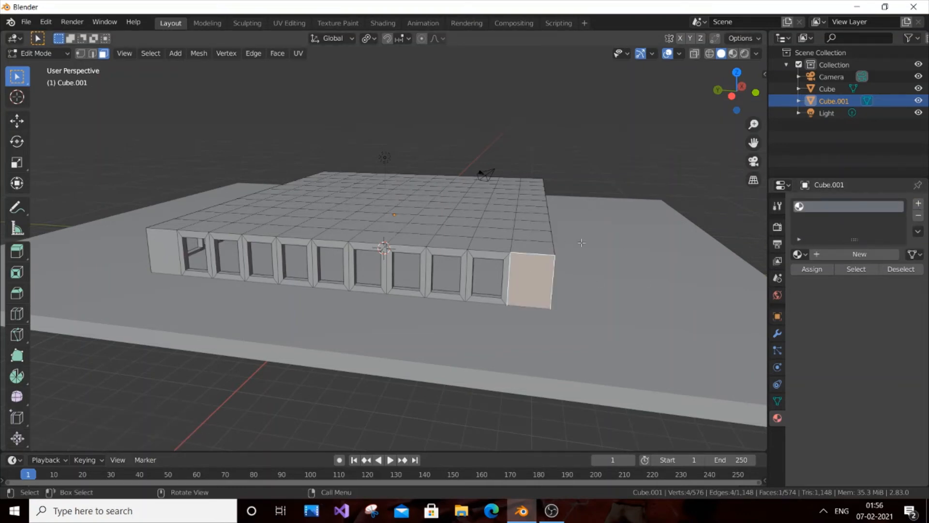
pyautogui.click(669, 168)
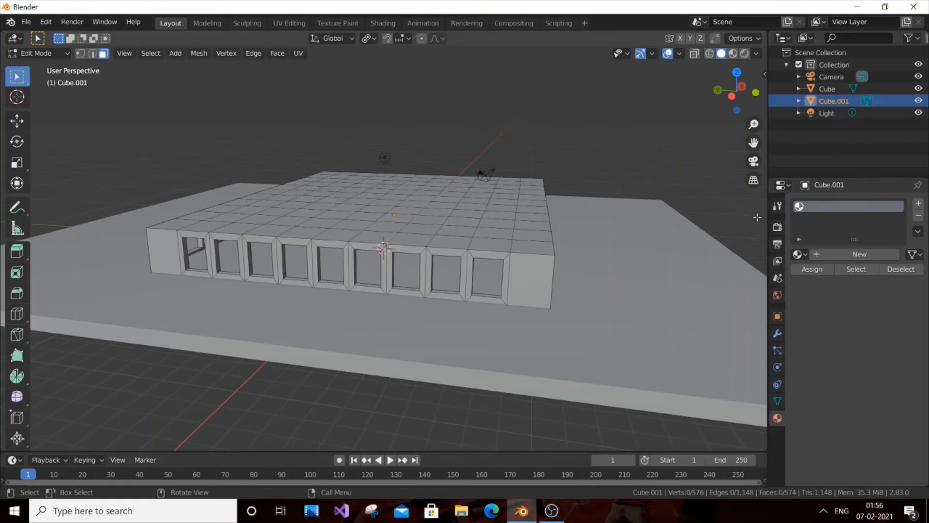
pyautogui.click(819, 255)
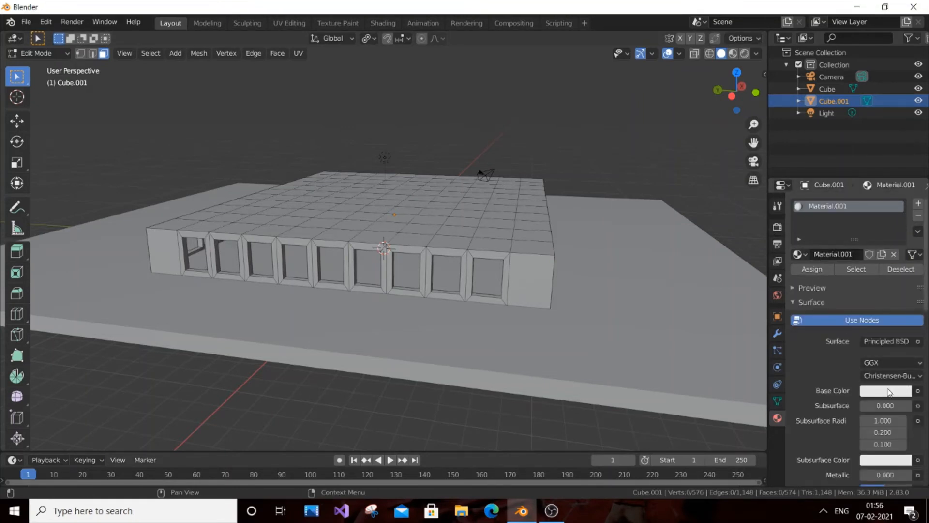
# - Set the base color of the block's new material to orange and select all of the block's visible faces
pyautogui.click(888, 391)
pyautogui.moveTo(847, 277); pyautogui.dragTo(841, 292)
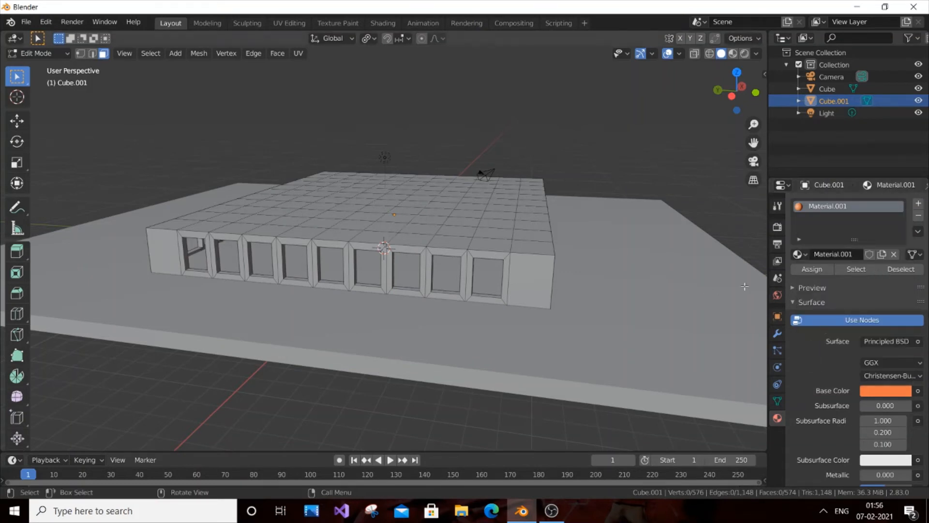
pyautogui.click(420, 219)
pyautogui.hotkey('ctrl', 'i')
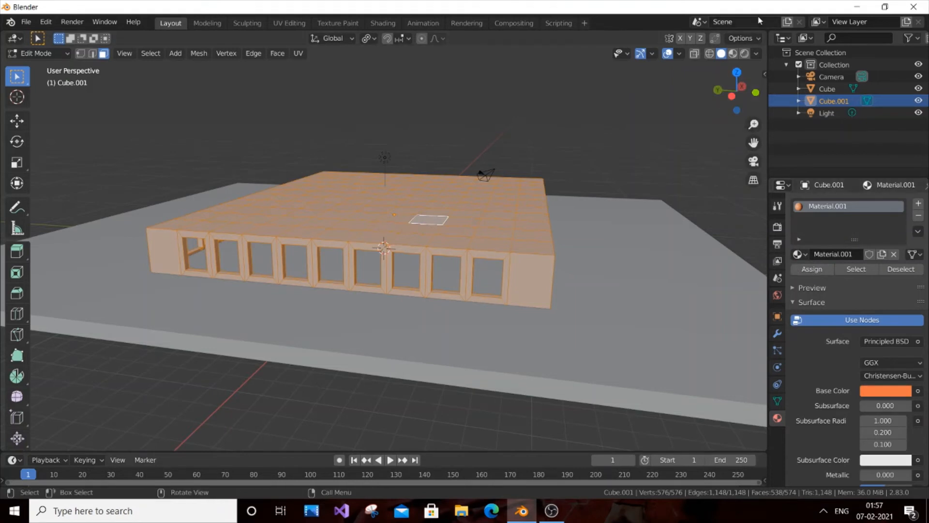
# - Examine the orange block in rendered shading from adjacent sides with its faces deselected
pyautogui.click(746, 54)
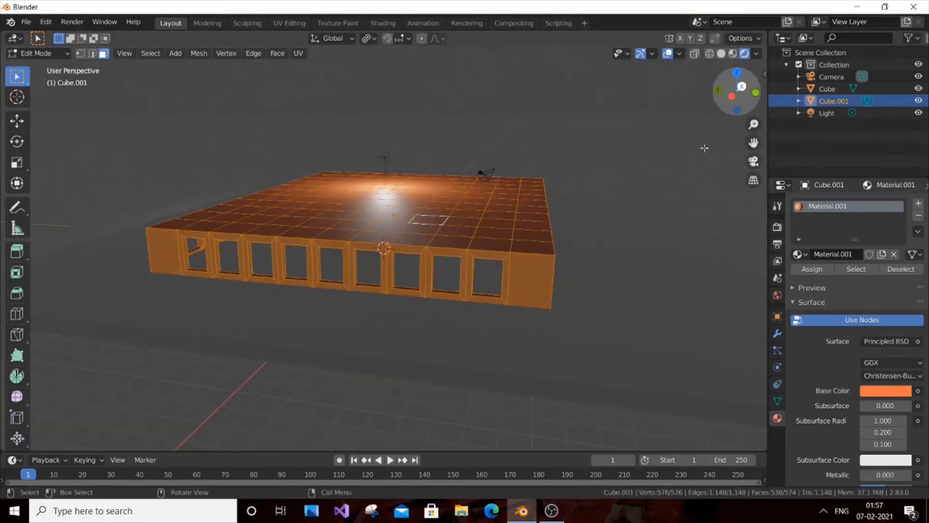
pyautogui.click(618, 134)
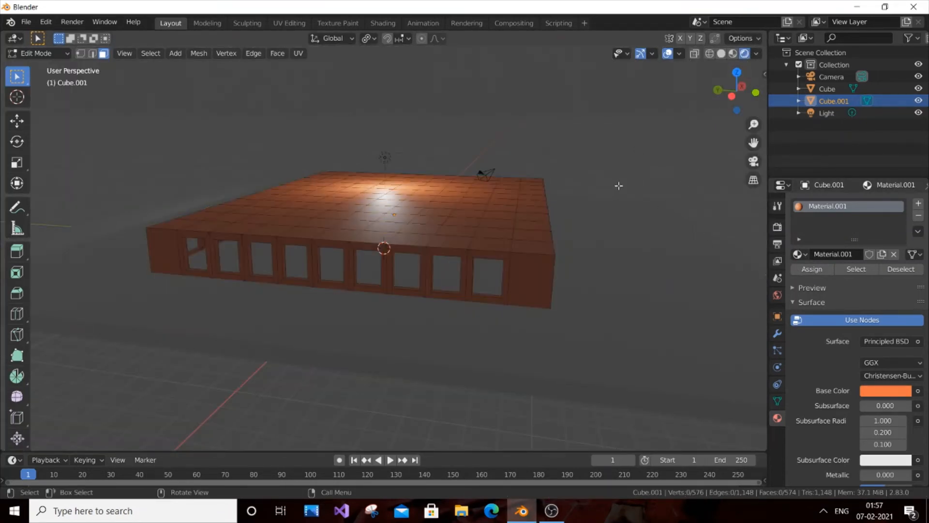
pyautogui.press('KP_6')
pyautogui.press('KP_6')
pyautogui.press('KP_6')
pyautogui.press('KP_6')
pyautogui.press('KP_6')
pyautogui.press('KP_6')
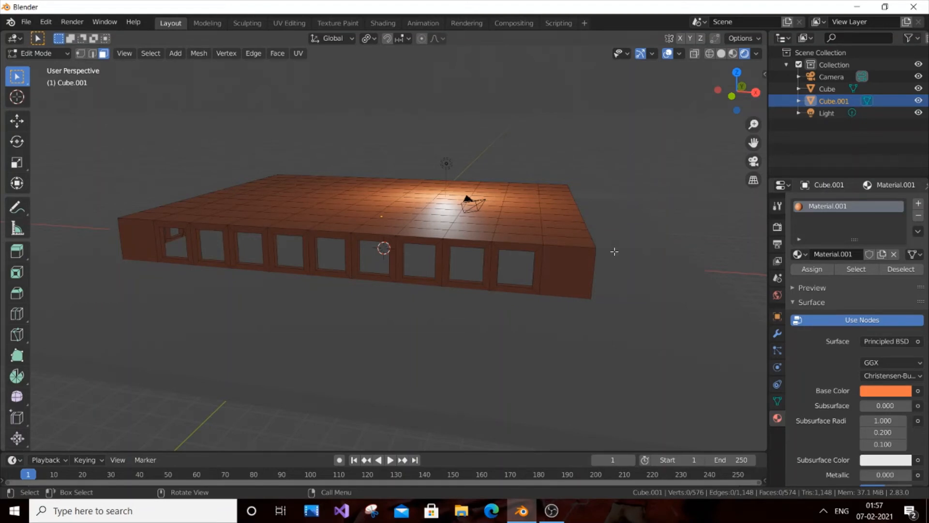
# - Return to solid shading, add a second new material to the block, and set its base color to yellow-orange
pyautogui.click(721, 54)
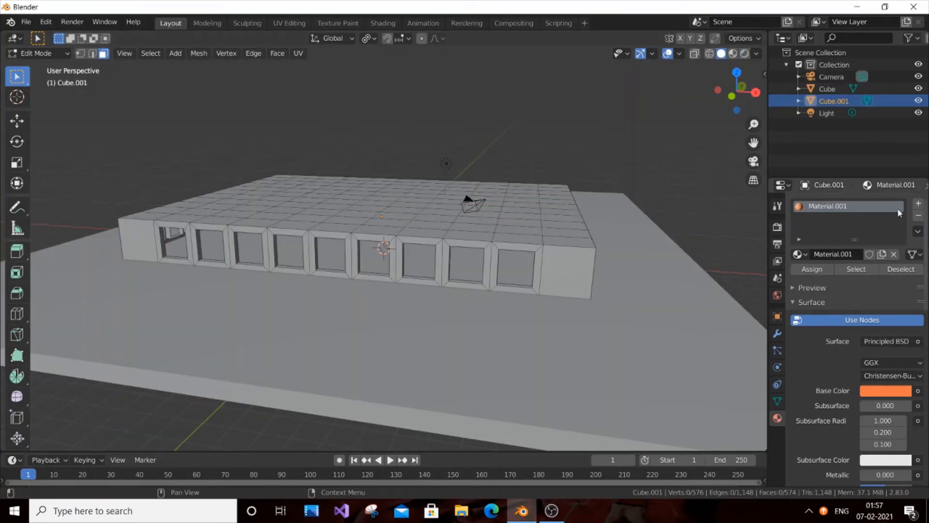
pyautogui.click(919, 205)
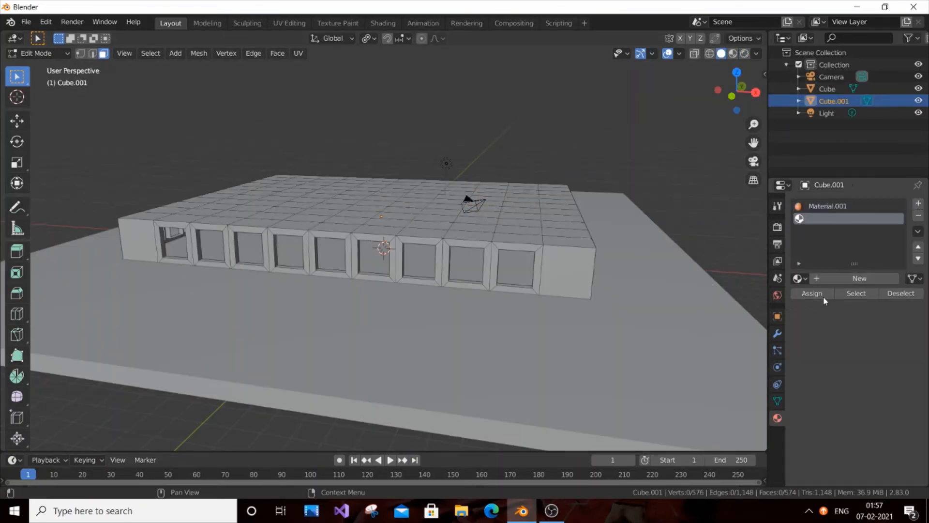
pyautogui.click(820, 278)
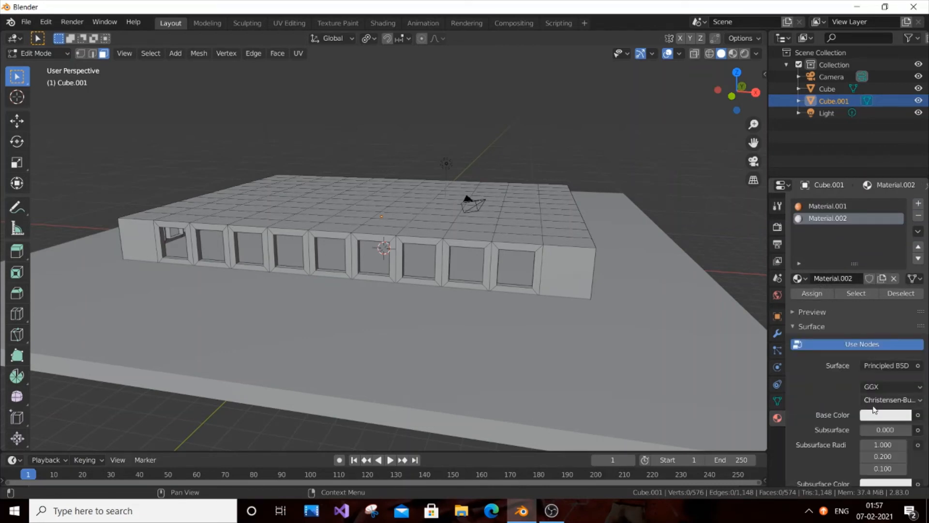
pyautogui.click(874, 417)
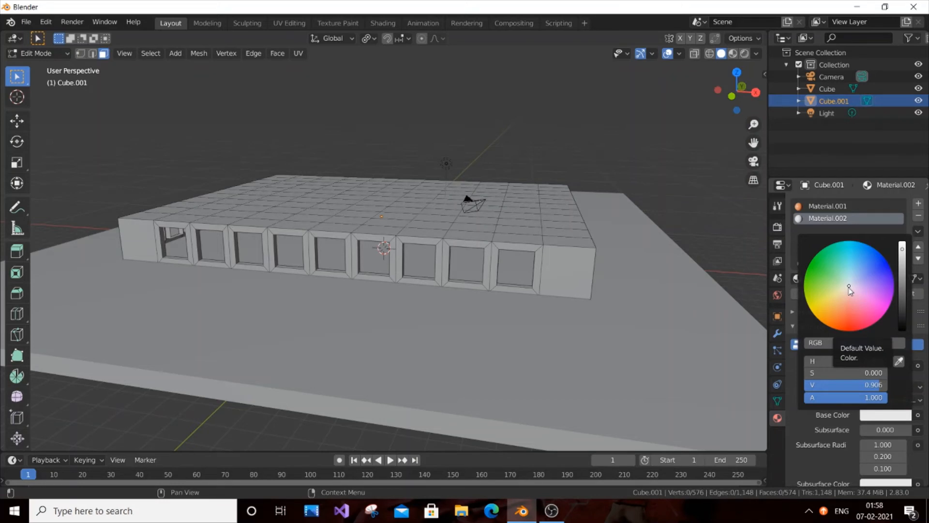
pyautogui.moveTo(848, 288); pyautogui.dragTo(828, 306)
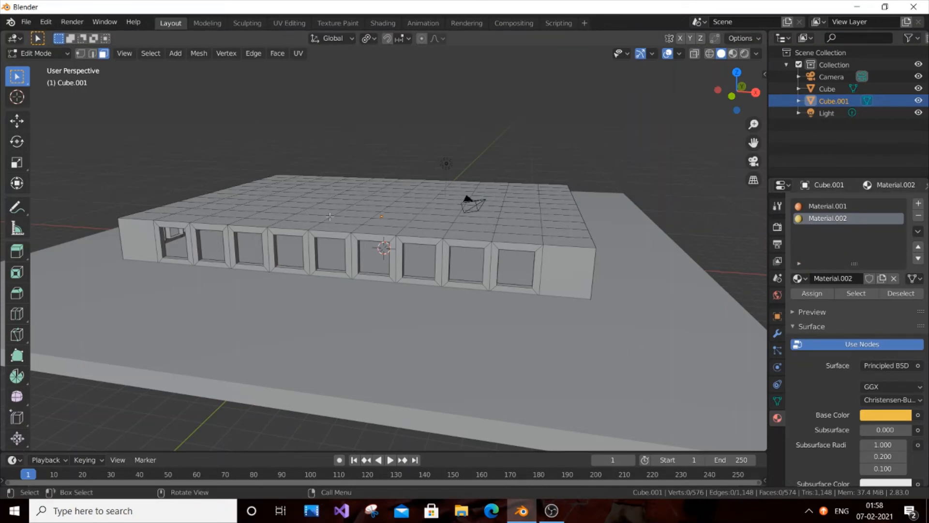
pyautogui.moveTo(447, 344); pyautogui.dragTo(398, 357)
pyautogui.moveTo(347, 398); pyautogui.dragTo(370, 416)
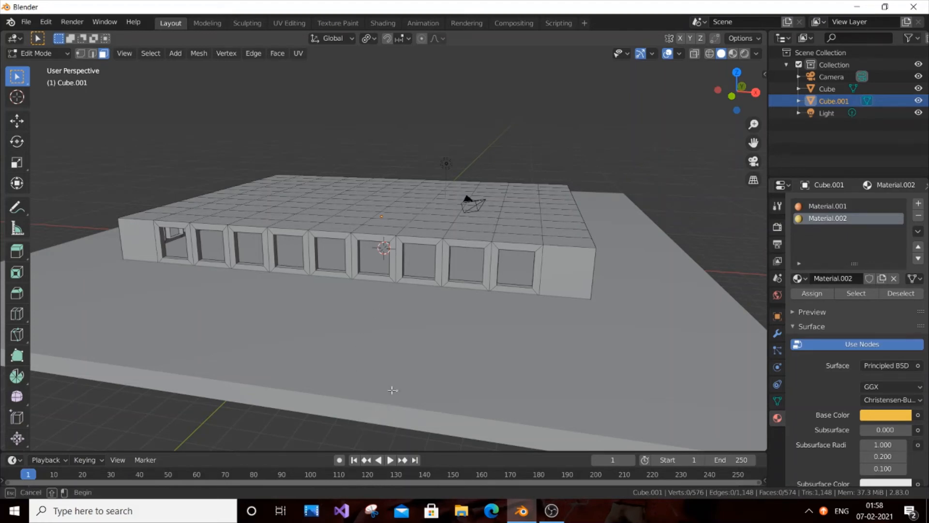
# - In Object Mode, add an empty material slot to the base slab and set its existing material's base color to light orange
pyautogui.click(61, 54)
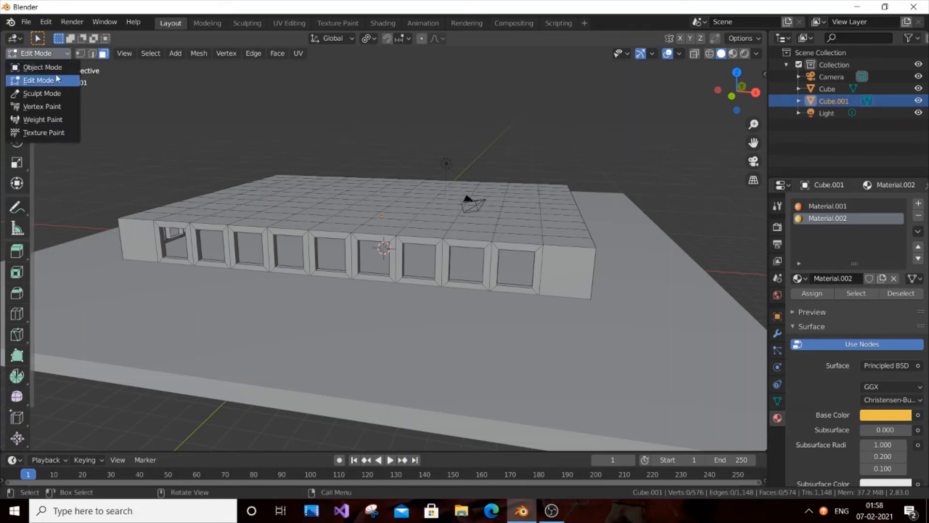
pyautogui.click(59, 70)
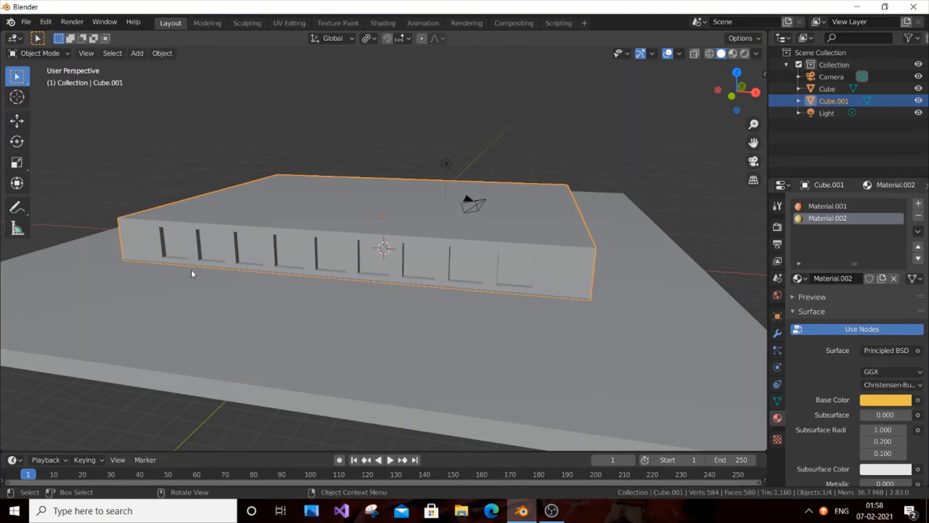
pyautogui.click(251, 327)
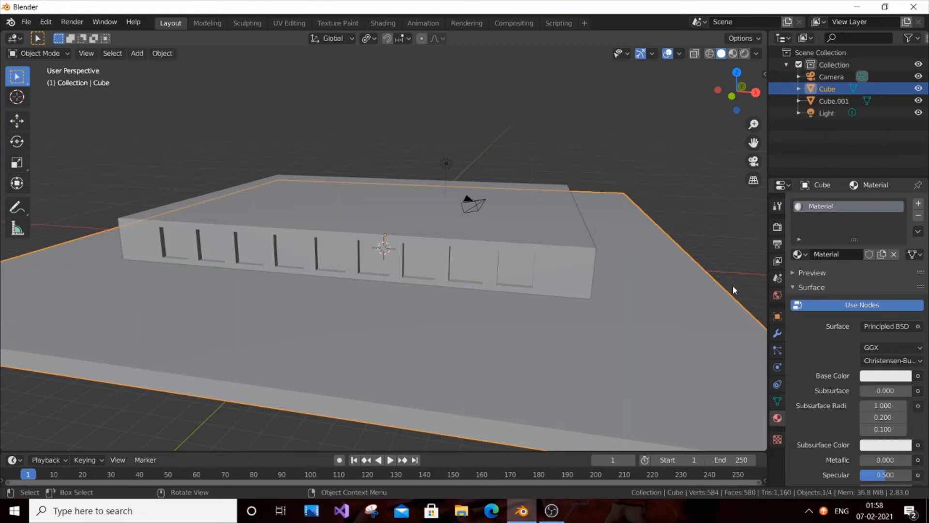
pyautogui.click(918, 204)
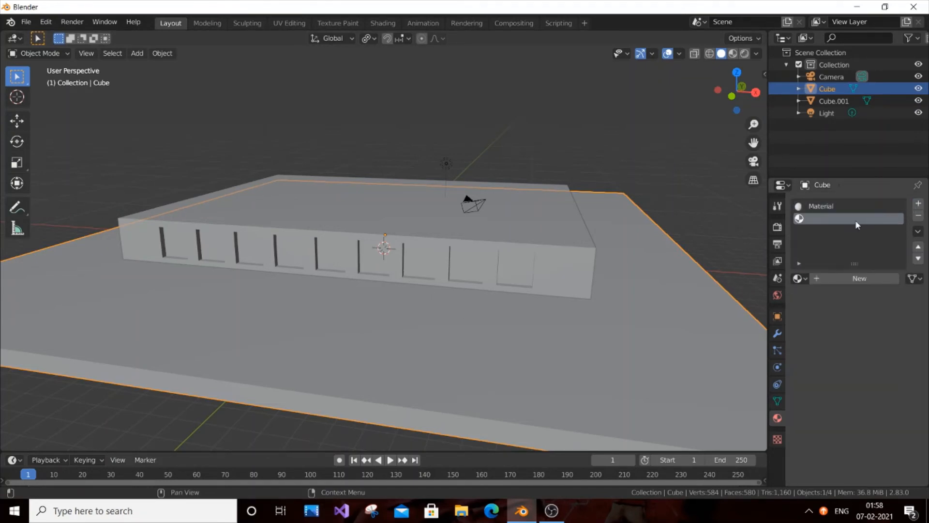
pyautogui.click(830, 207)
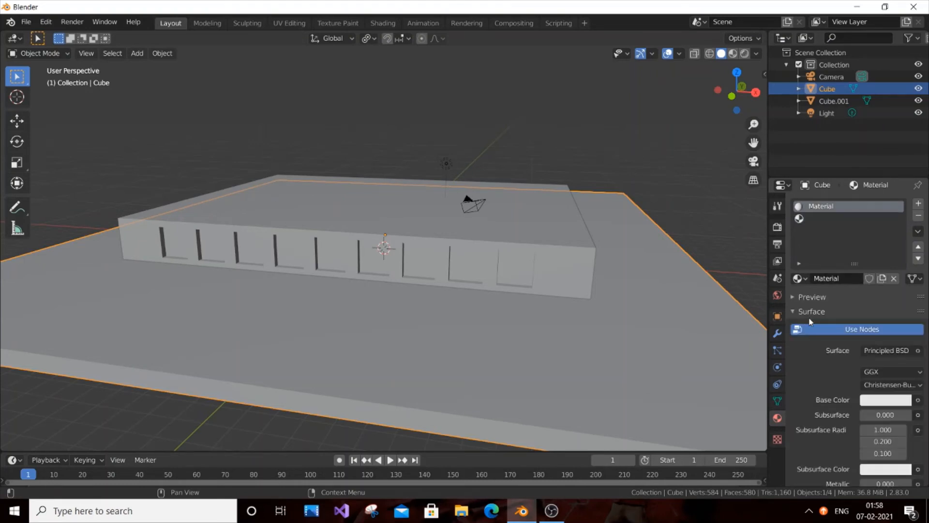
pyautogui.click(869, 394)
pyautogui.moveTo(831, 287); pyautogui.dragTo(833, 302)
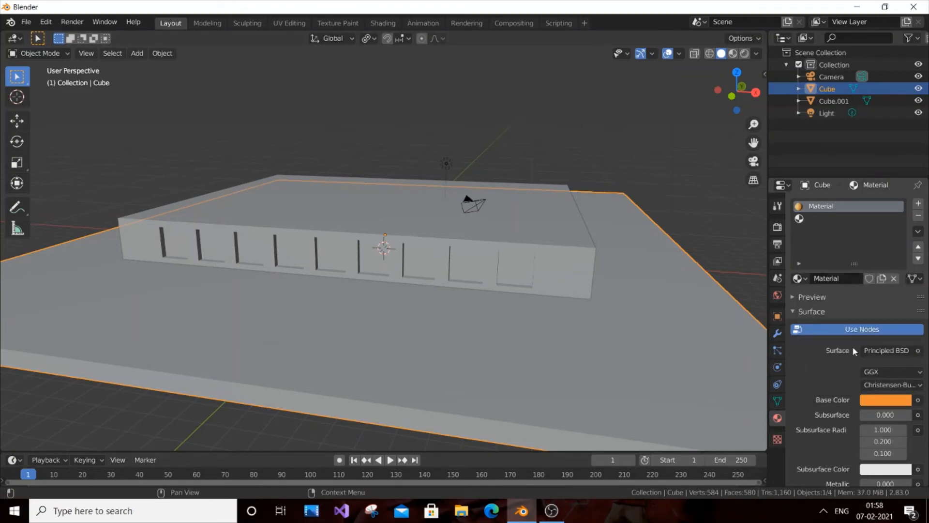
pyautogui.click(891, 399)
pyautogui.moveTo(826, 304); pyautogui.dragTo(838, 290)
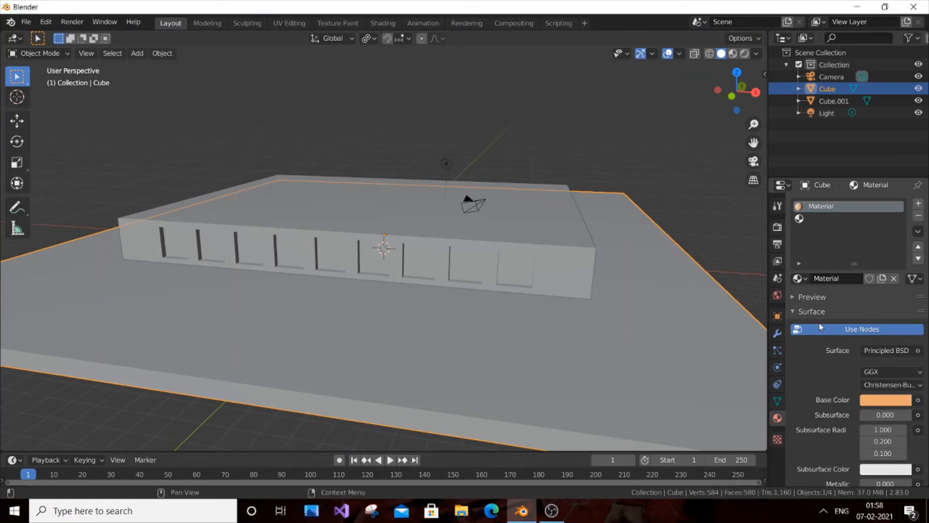
# - Switch to rendered shading, enter Edit Mode on the raised block, and reveal its hidden window faces
pyautogui.click(745, 53)
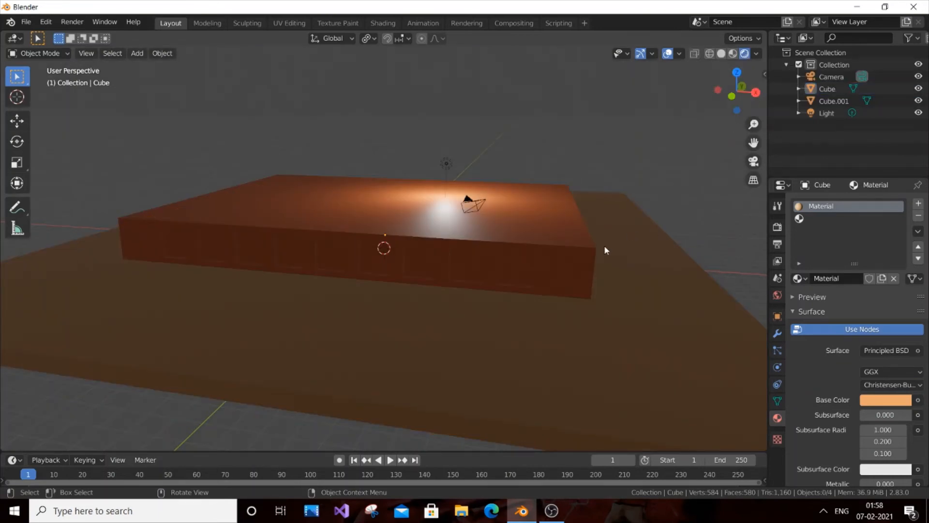
pyautogui.moveTo(609, 244); pyautogui.dragTo(574, 259, button='middle')
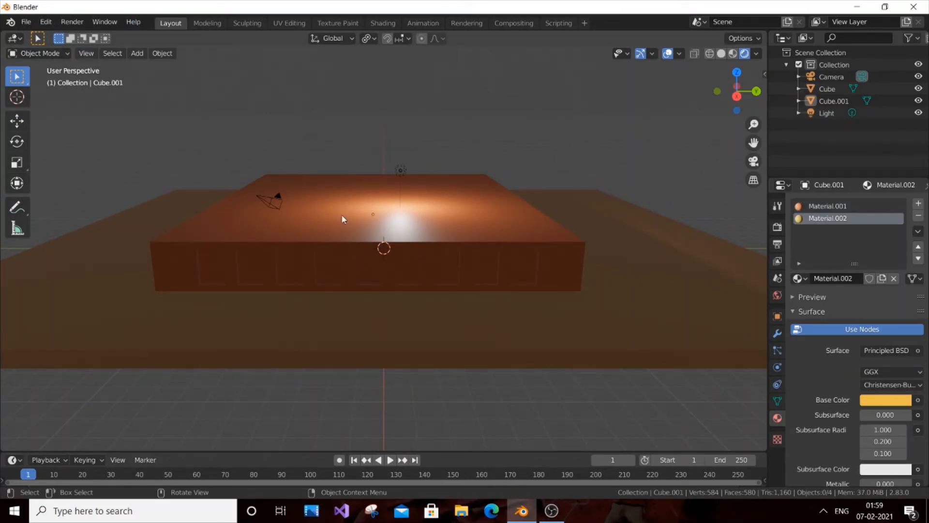
pyautogui.click(331, 236)
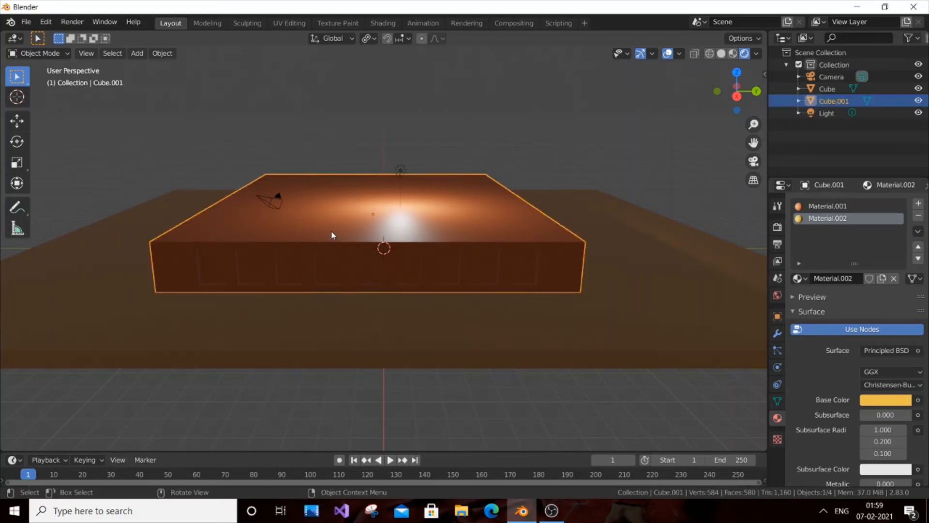
pyautogui.click(66, 53)
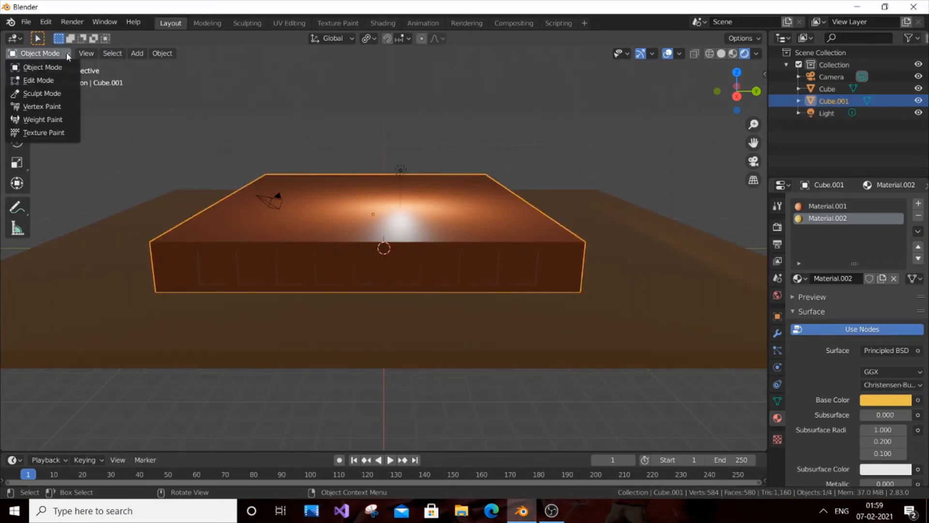
pyautogui.click(41, 80)
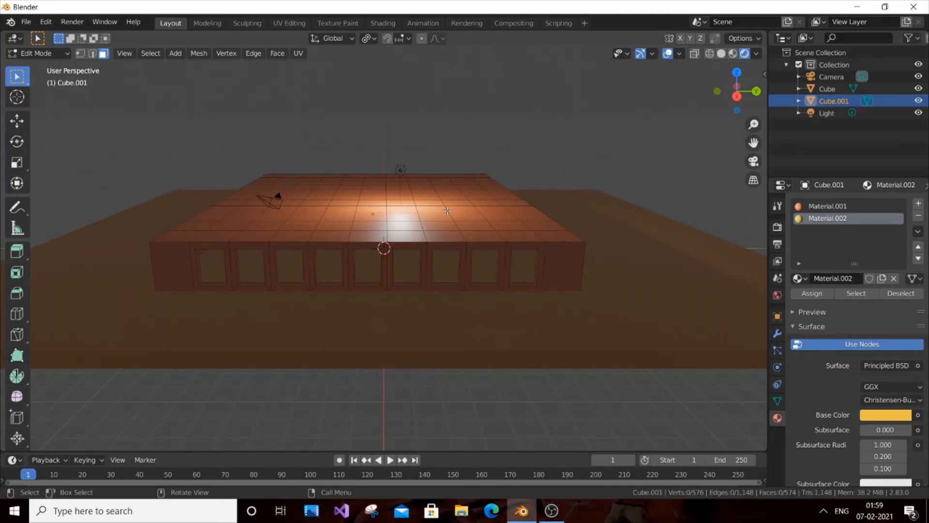
pyautogui.hotkey('alt', 'h')
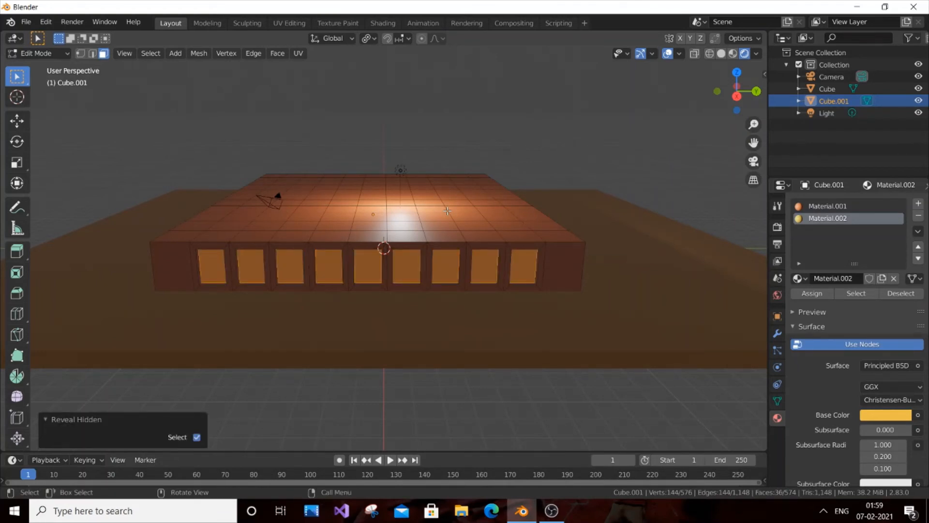
pyautogui.moveTo(447, 211)
pyautogui.mouseDown(button='middle')
pyautogui.moveTo(426, 208)
pyautogui.moveTo(464, 204)
pyautogui.moveTo(455, 218)
pyautogui.moveTo(447, 211)
pyautogui.mouseUp(button='middle')
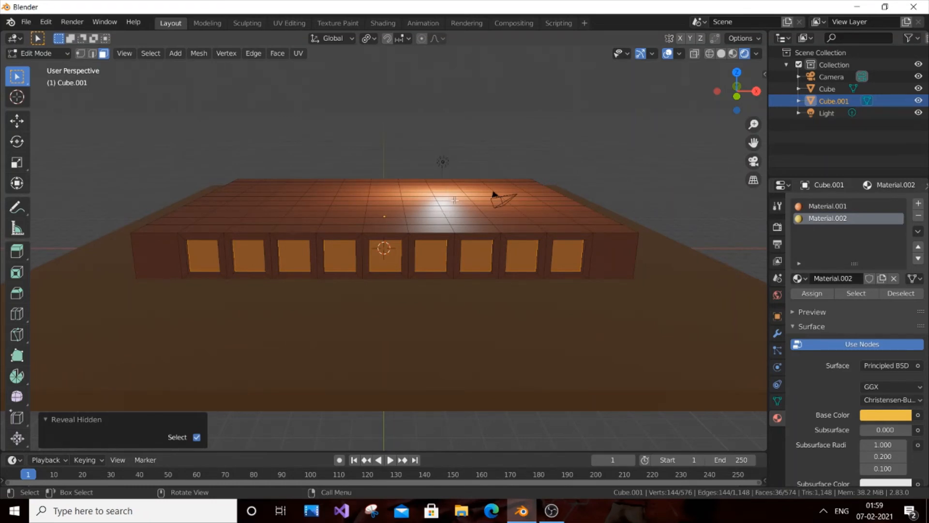
# - Add a third material to the block with a light blue base color and assign it to the selected window faces
pyautogui.click(919, 203)
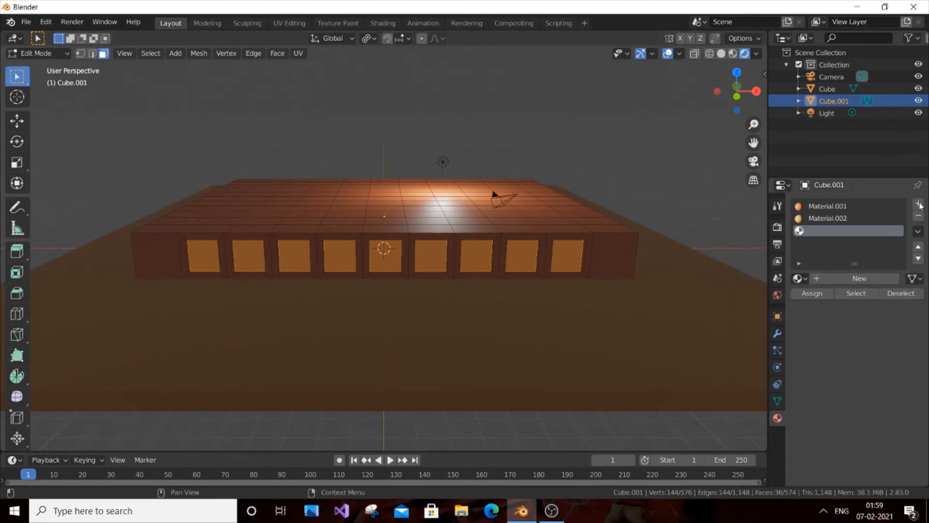
pyautogui.click(827, 280)
pyautogui.click(875, 415)
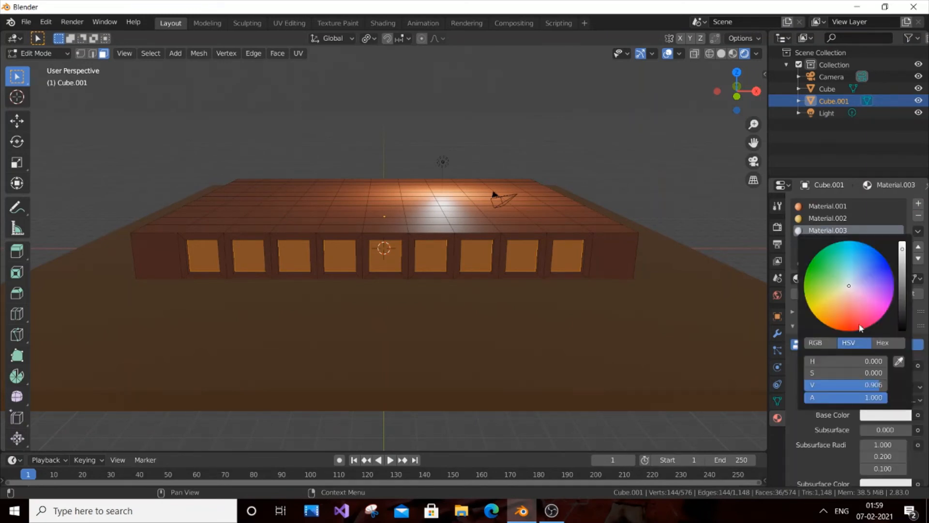
pyautogui.click(859, 271)
pyautogui.moveTo(859, 271)
pyautogui.mouseDown()
pyautogui.moveTo(848, 274)
pyautogui.moveTo(854, 267)
pyautogui.mouseUp()
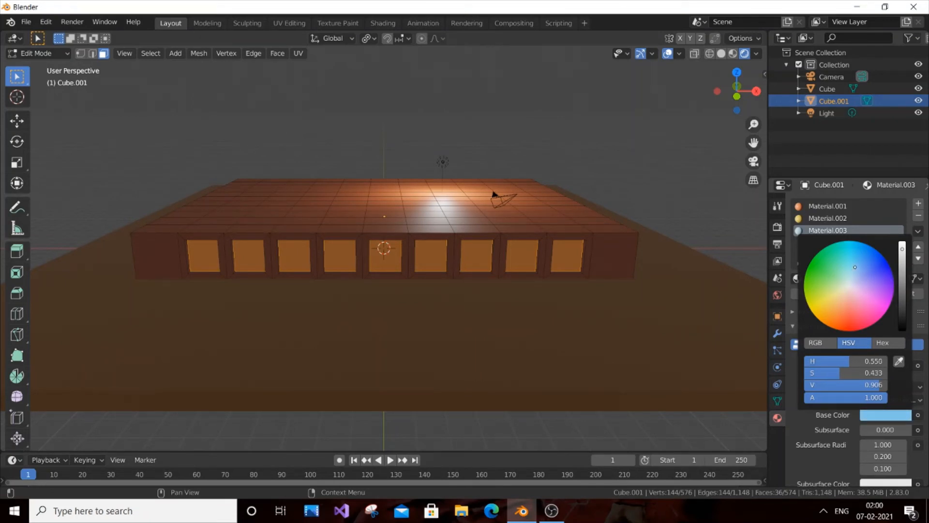
pyautogui.moveTo(854, 266); pyautogui.dragTo(854, 264)
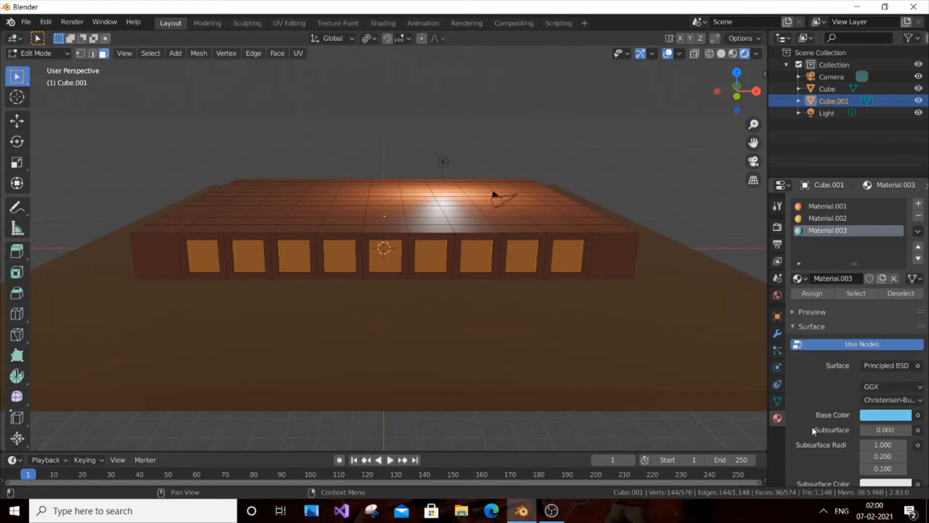
pyautogui.click(816, 296)
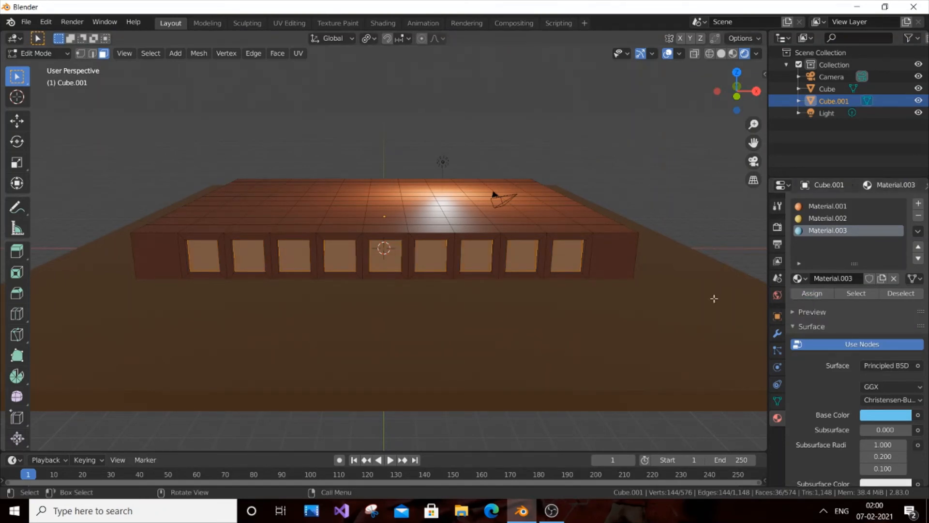
# - Compare the window color in material preview, solid and rendered shading, and clear the face selection
pyautogui.click(733, 53)
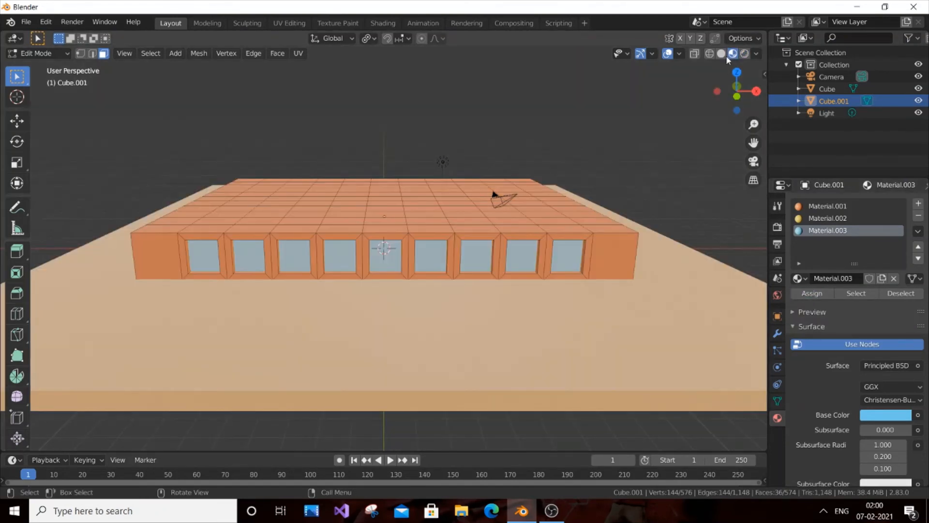
pyautogui.click(720, 53)
pyautogui.click(745, 54)
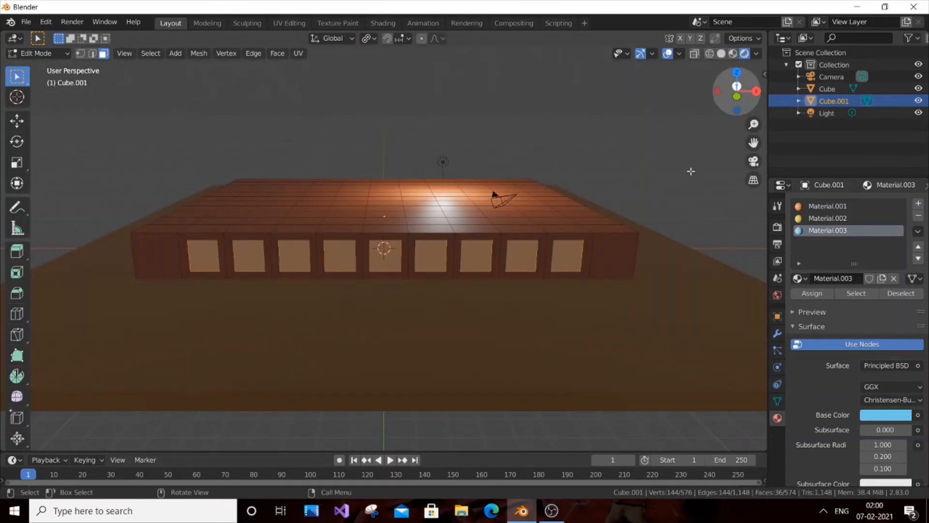
pyautogui.click(693, 173)
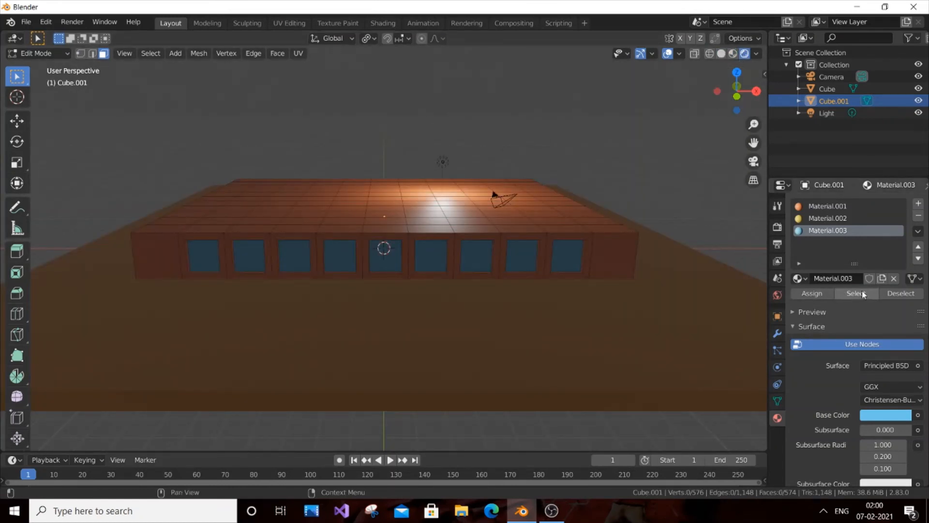
# - Lighten the window material's base color to a paler blue
pyautogui.click(875, 415)
pyautogui.moveTo(866, 303)
pyautogui.mouseDown()
pyautogui.moveTo(846, 276)
pyautogui.moveTo(850, 263)
pyautogui.moveTo(849, 284)
pyautogui.moveTo(852, 276)
pyautogui.mouseUp()
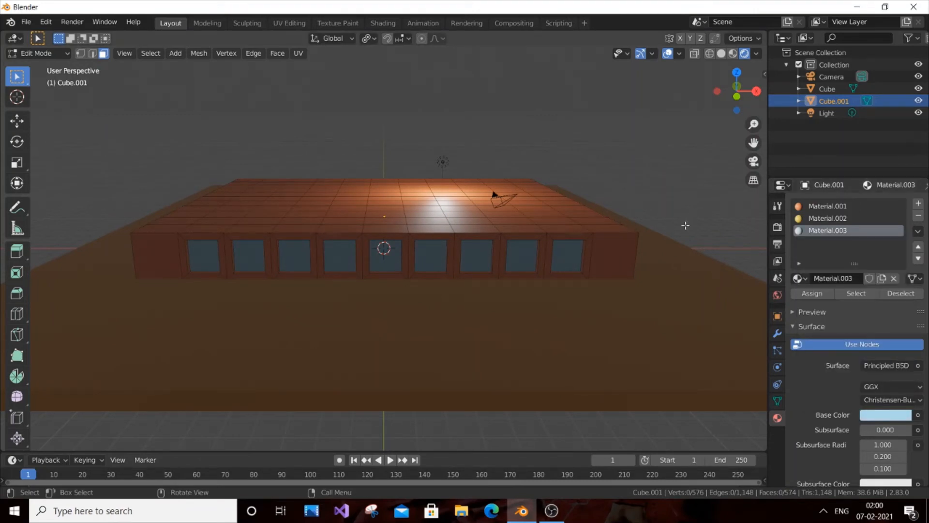
pyautogui.press('KP_6')
pyautogui.press('KP_6')
pyautogui.press('KP_6')
pyautogui.press('KP_6')
pyautogui.press('KP_6')
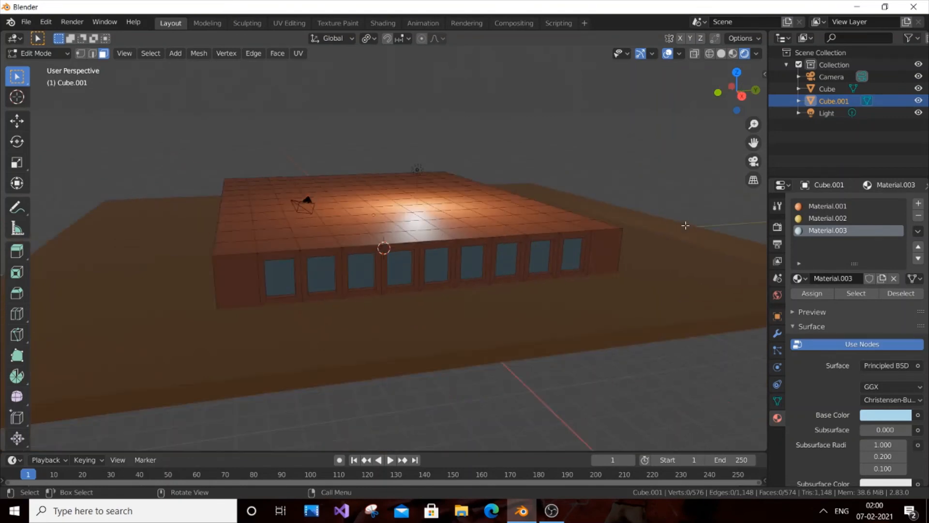
# - Return to Object Mode and add an Array modifier to the raised block with the windows
pyautogui.press('KP_6')
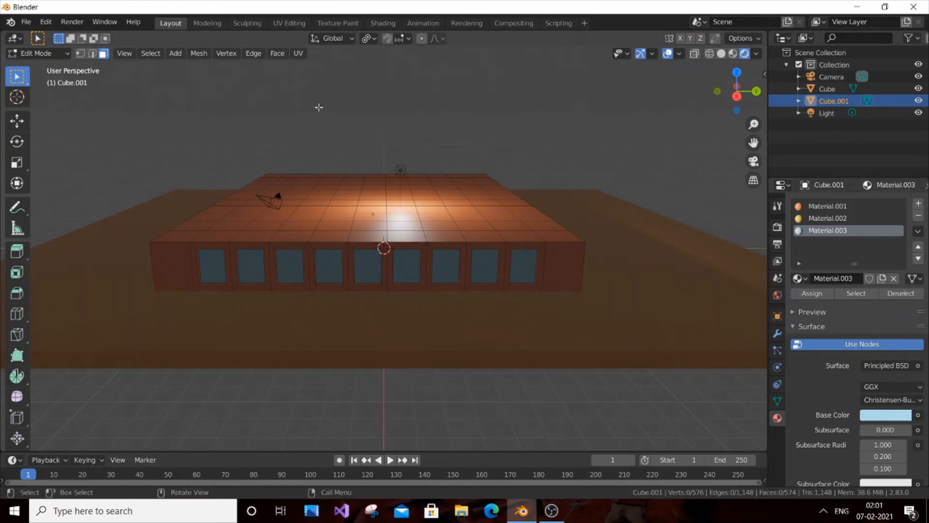
pyautogui.click(62, 53)
pyautogui.click(44, 67)
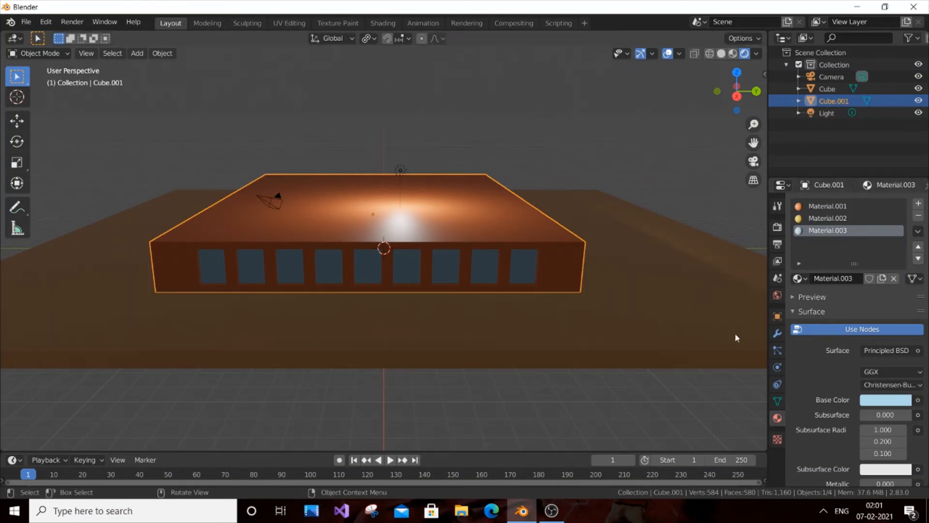
pyautogui.click(776, 335)
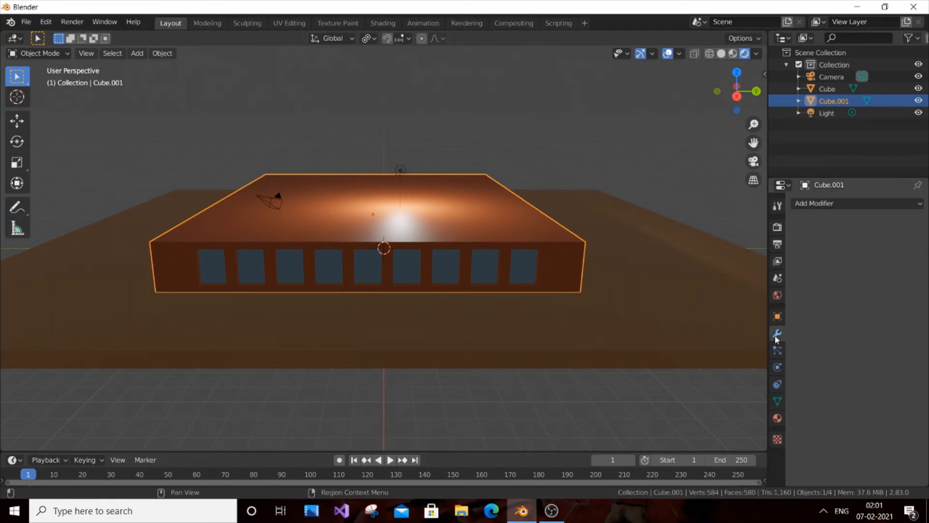
pyautogui.click(825, 204)
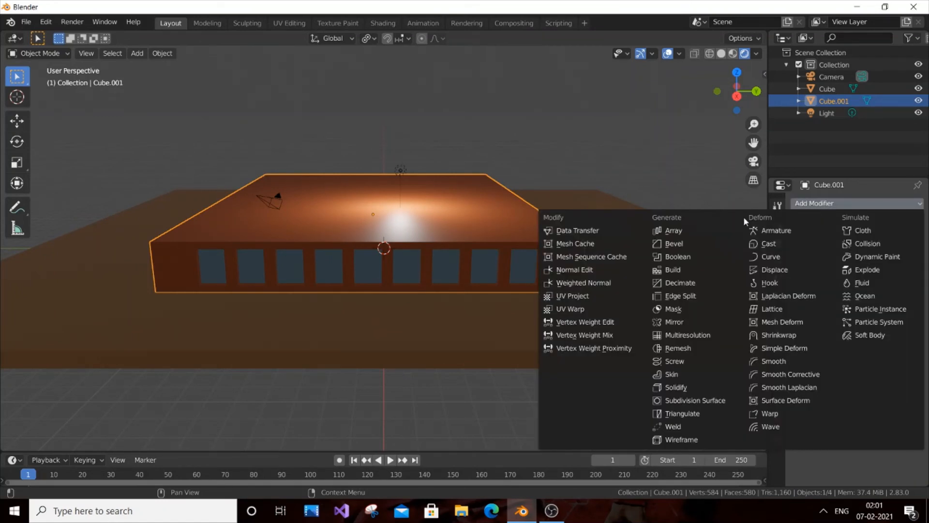
pyautogui.click(682, 231)
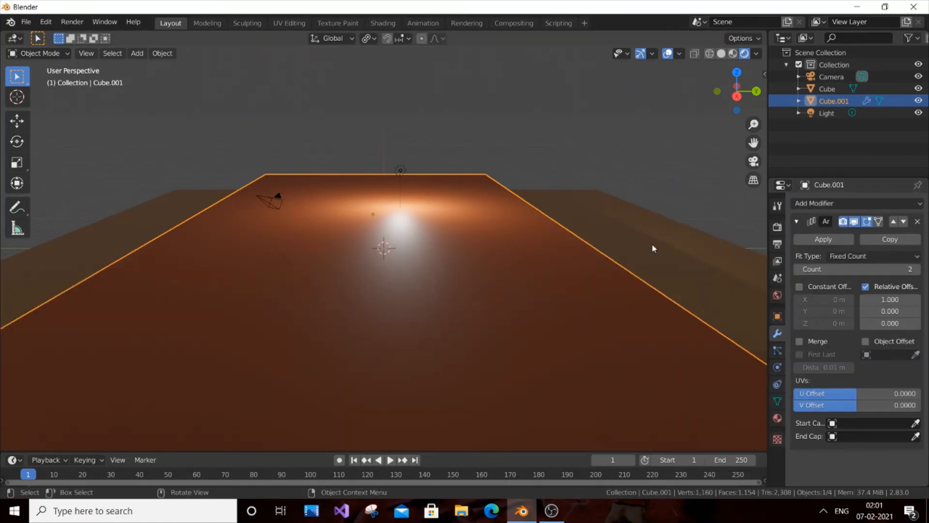
# - Set the array's relative X offset to 0 and deselect the block
pyautogui.press('KP_2')
pyautogui.press('KP_2')
pyautogui.scroll(-2, 653, 245)
pyautogui.press('KP_8')
pyautogui.press('KP_8')
pyautogui.press('KP_8')
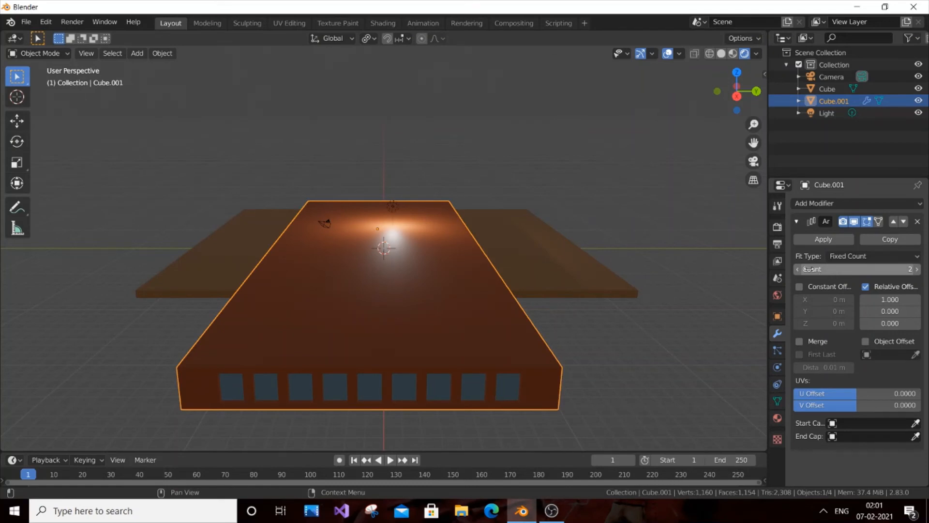
pyautogui.moveTo(873, 303); pyautogui.dragTo(837, 302)
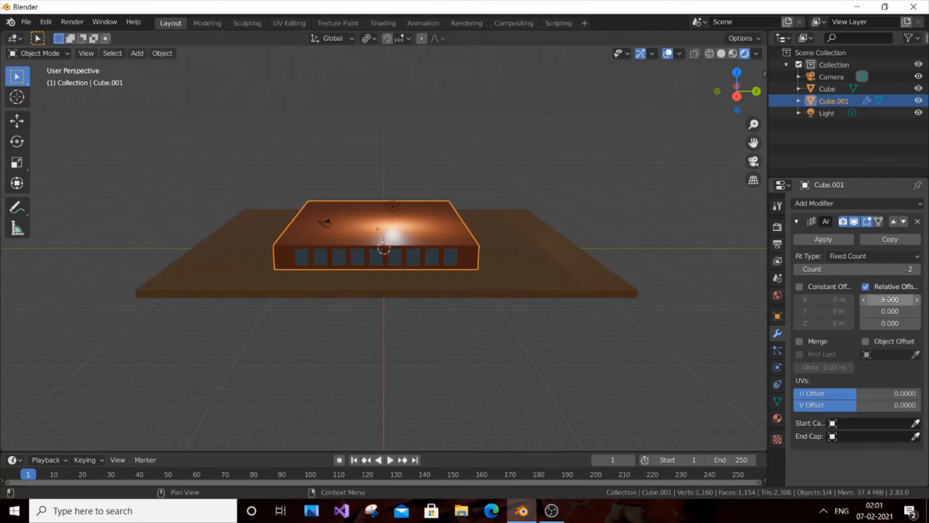
pyautogui.click(707, 190)
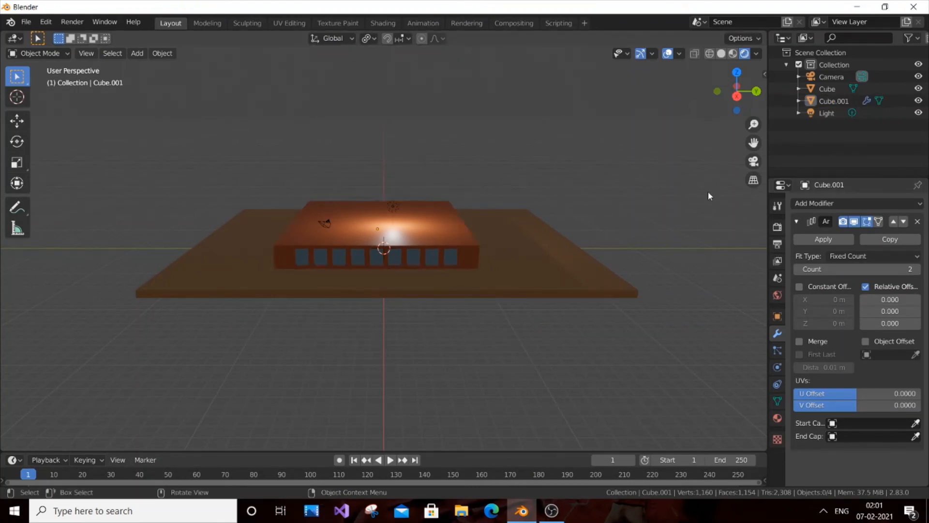
pyautogui.moveTo(707, 191); pyautogui.dragTo(574, 216, button='middle')
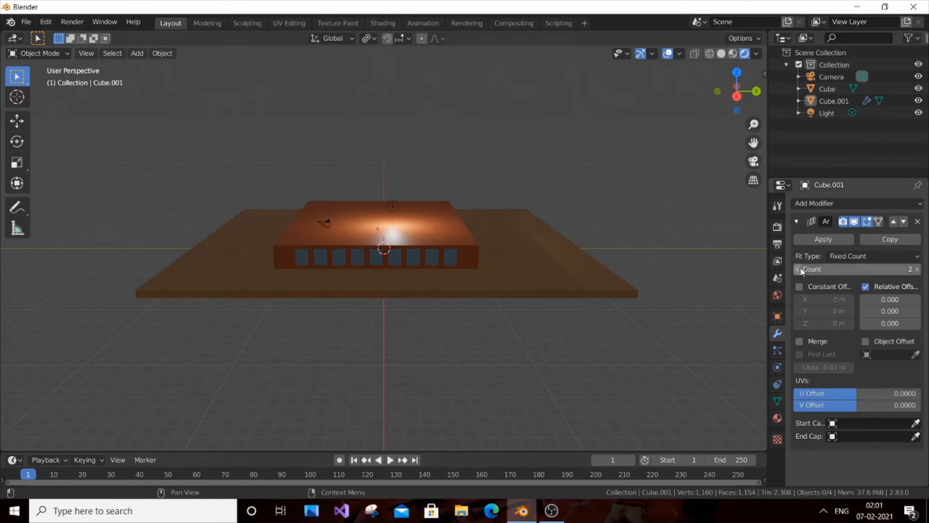
# - Set the array's relative Z offset to 1 so the copies stack vertically as floors
pyautogui.click(889, 323)
pyautogui.write('0.0')
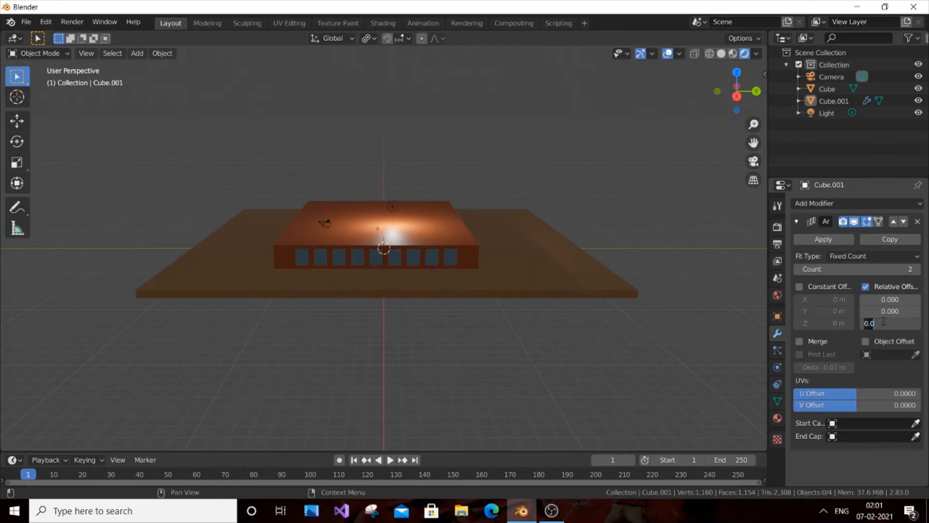
pyautogui.press('BackSpace')
pyautogui.write('1')
pyautogui.press('Return')
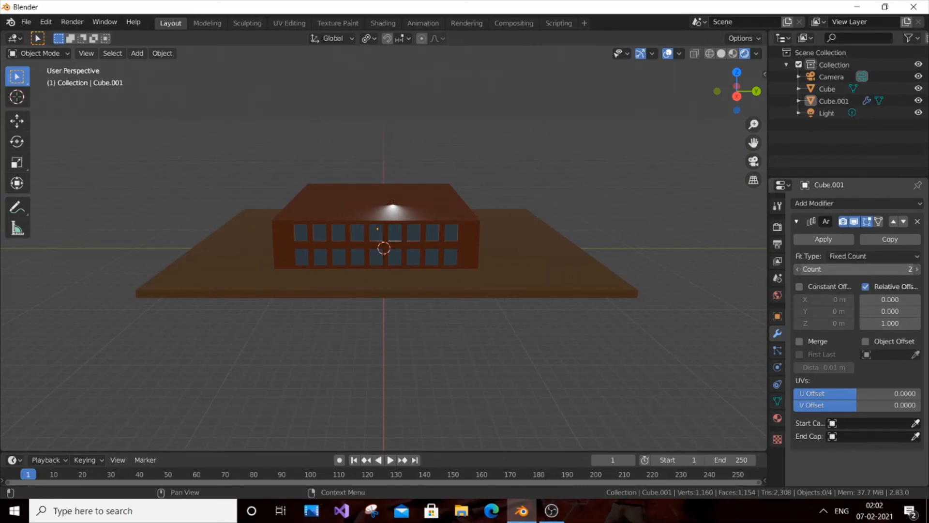
# - Raise the array count to 51 floors and check the tower's full height
pyautogui.moveTo(857, 269); pyautogui.dragTo(890, 269)
pyautogui.scroll(-5, 665, 245)
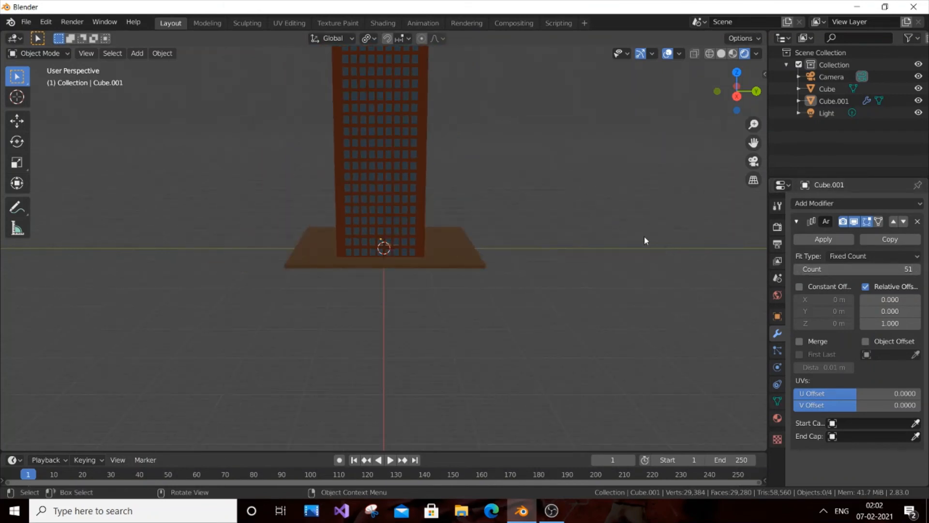
pyautogui.scroll(-4, 585, 196)
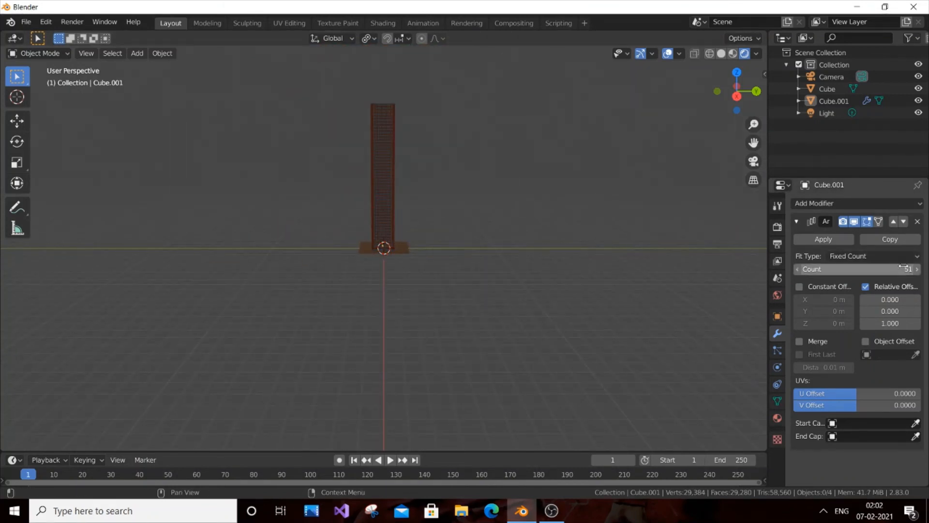
pyautogui.scroll(3, 526, 235)
pyautogui.scroll(-4, 530, 224)
pyautogui.scroll(6, 568, 216)
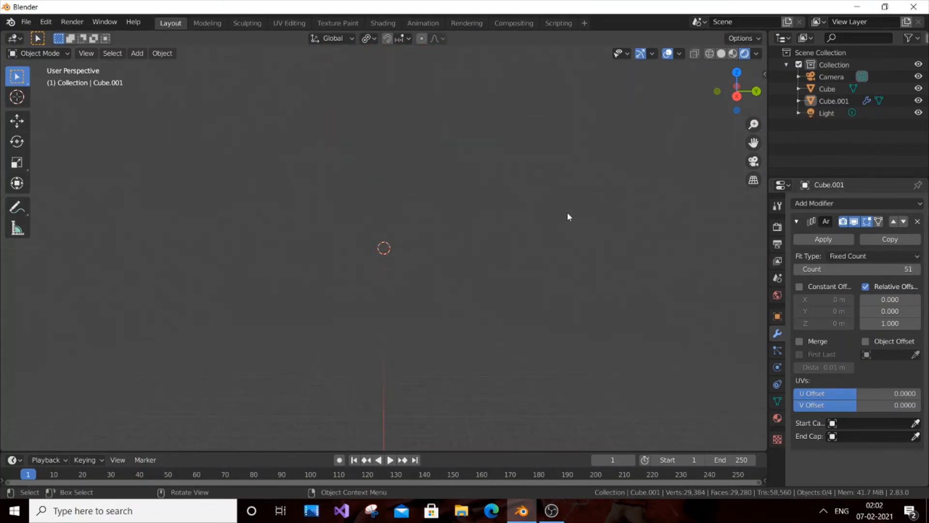
pyautogui.scroll(-5, 597, 230)
pyautogui.scroll(1, 700, 248)
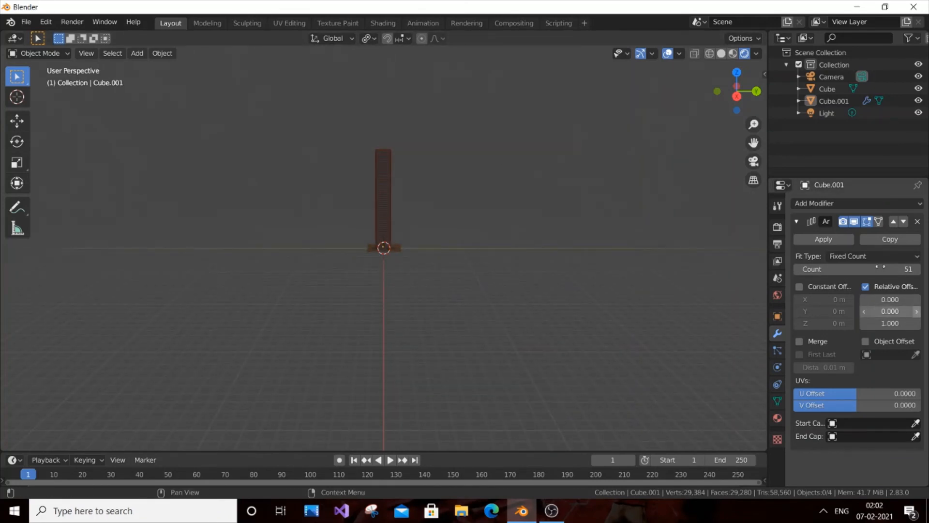
# - Increase the array count to 118 and further to 213 floors
pyautogui.moveTo(880, 267); pyautogui.dragTo(917, 267)
pyautogui.scroll(-2, 566, 246)
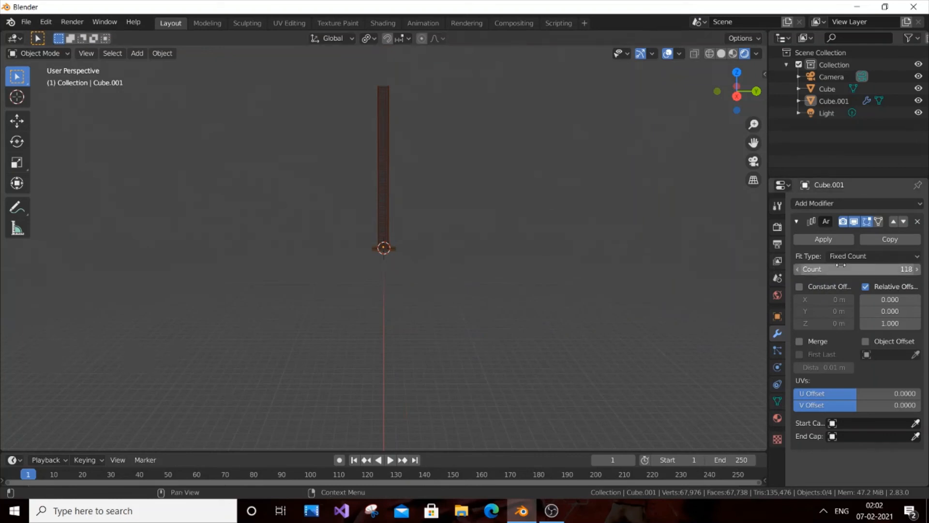
pyautogui.moveTo(840, 266); pyautogui.dragTo(893, 267)
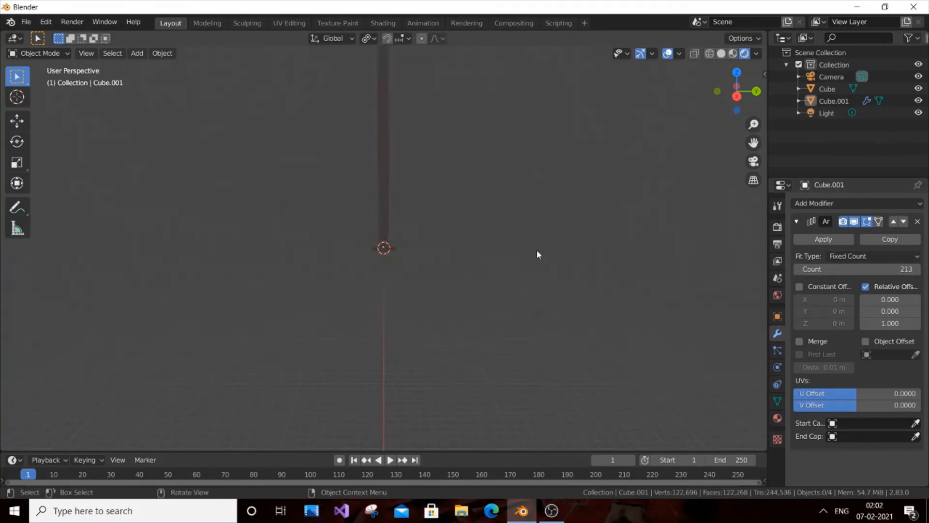
# - Examine the very tall tower from above, below and the front
pyautogui.press('KP_8')
pyautogui.press('KP_8')
pyautogui.press('KP_8')
pyautogui.press('KP_8')
pyautogui.press('KP_8')
pyautogui.press('KP_8')
pyautogui.press('KP_8')
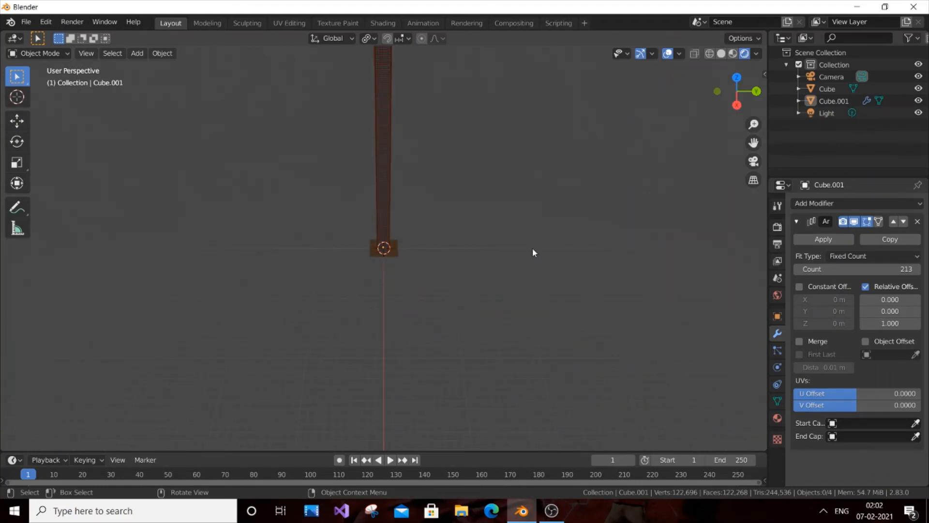
pyautogui.press('KP_8')
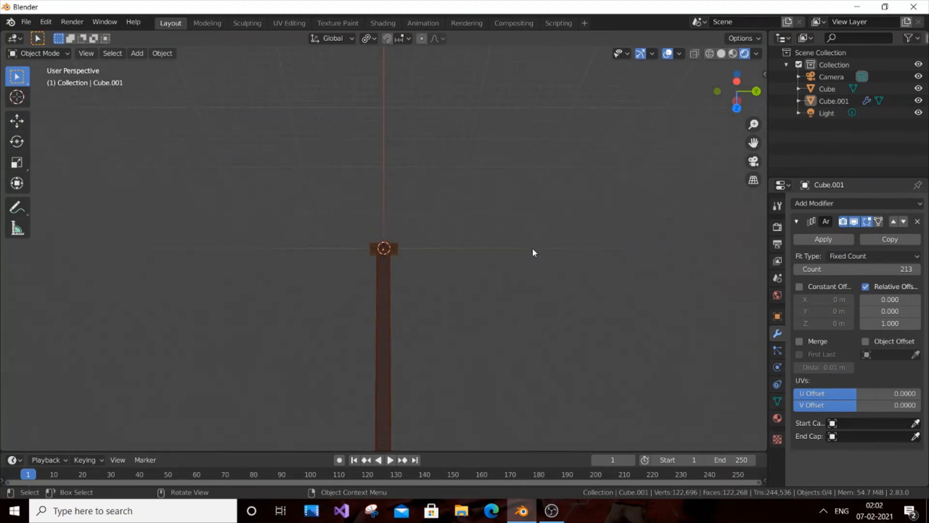
pyautogui.press('KP_8')
pyautogui.press('KP_8')
pyautogui.press('KP_8')
pyautogui.press('KP_8')
pyautogui.press('KP_8')
pyautogui.press('KP_8')
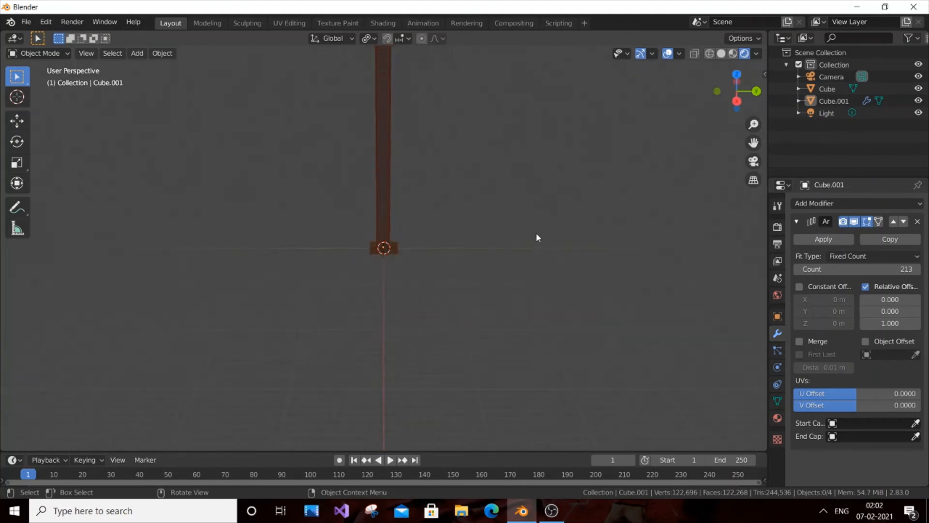
pyautogui.press('KP_8')
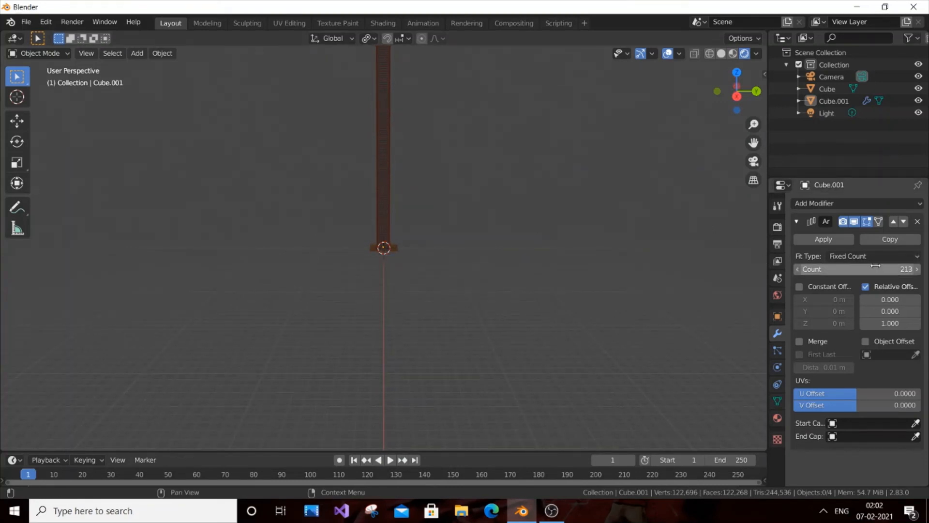
# - Reduce the array count to 21 floors and check the building's proportions against the base slab
pyautogui.moveTo(876, 265); pyautogui.dragTo(759, 265)
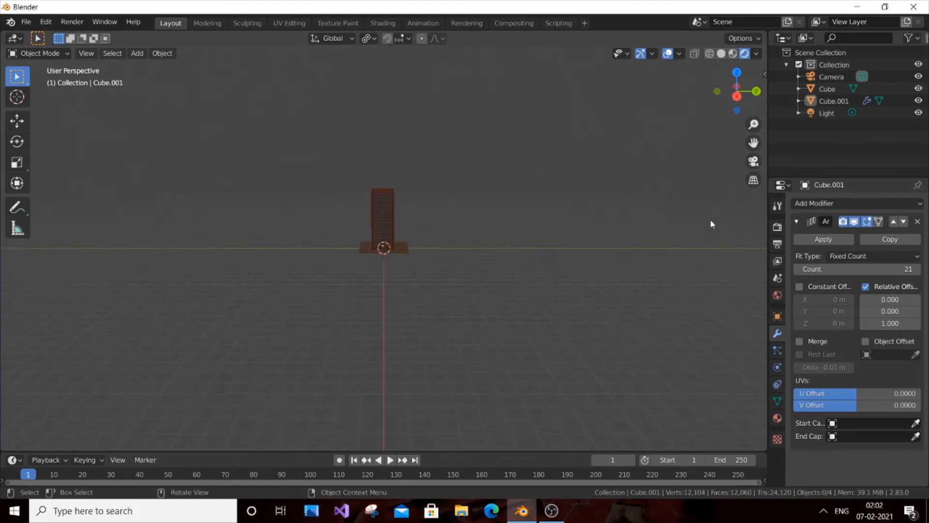
pyautogui.scroll(5, 710, 224)
pyautogui.scroll(-2, 723, 224)
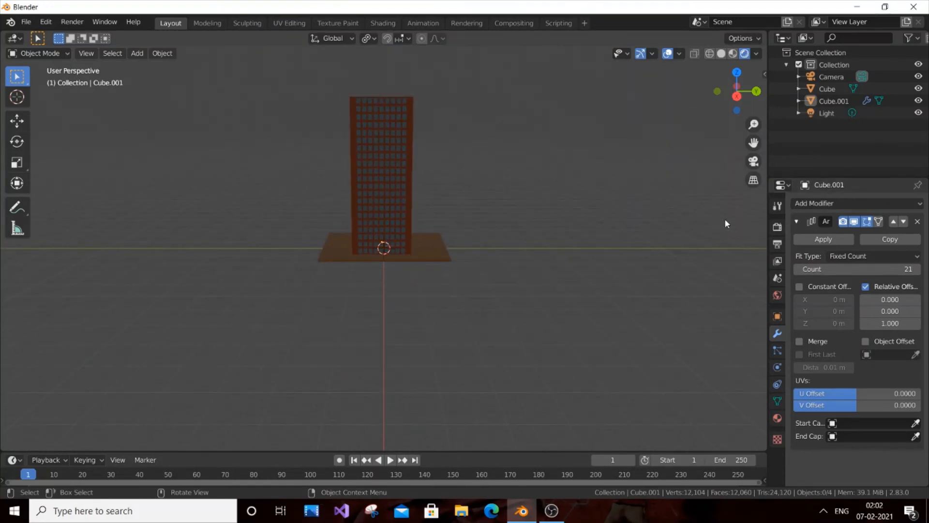
pyautogui.scroll(1, 724, 224)
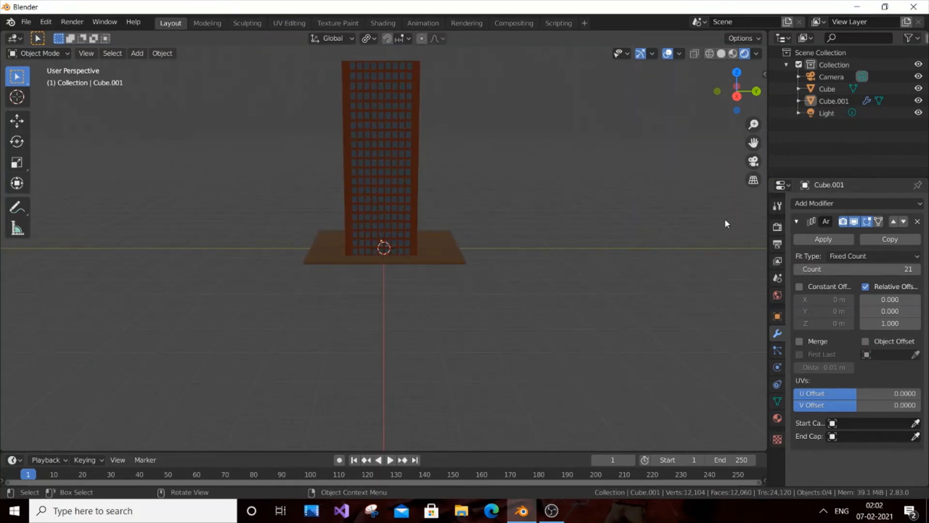
pyautogui.scroll(-4, 724, 223)
pyautogui.scroll(-5, 726, 223)
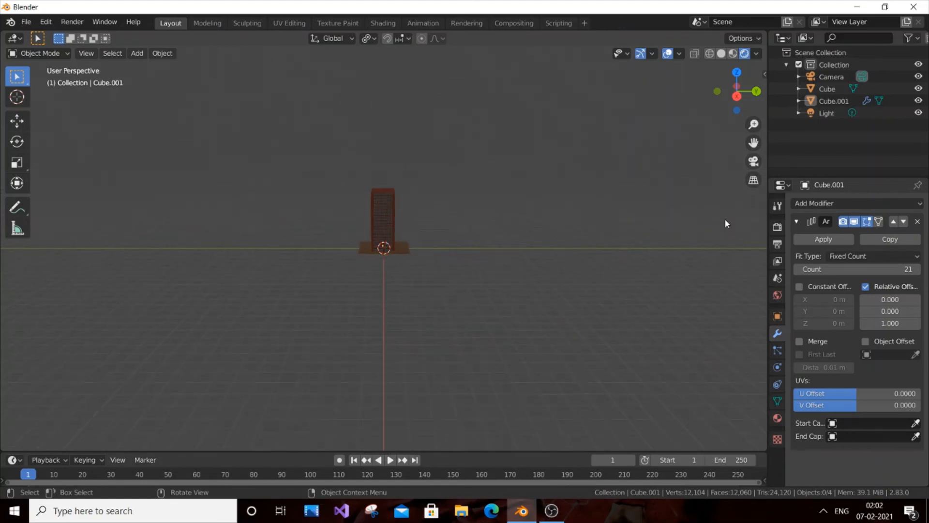
pyautogui.scroll(6, 725, 220)
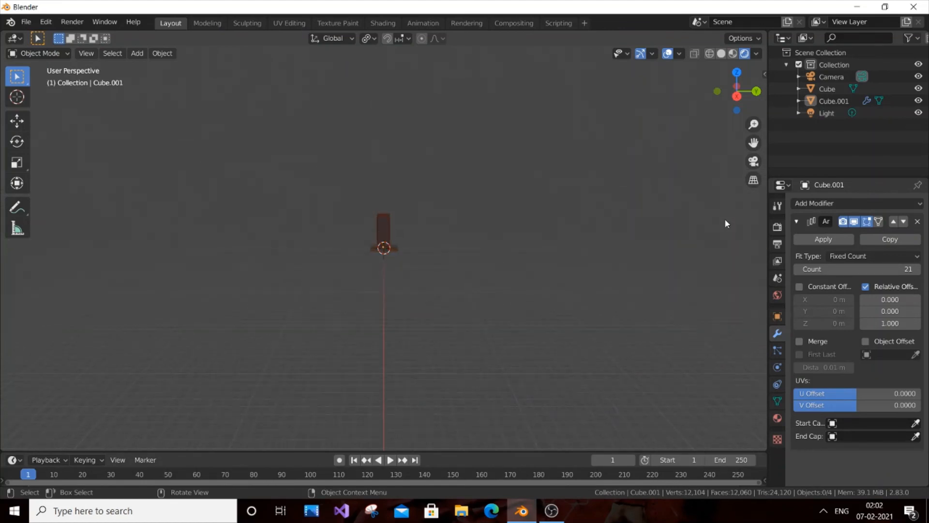
pyautogui.scroll(1, 726, 221)
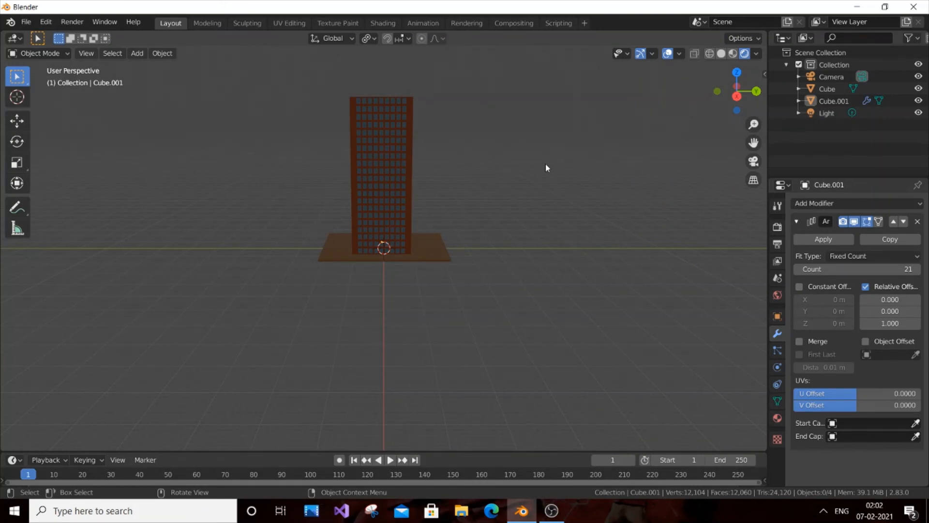
# - Examine the finished tower from all sides, ending on a corner view that shows two facades
pyautogui.scroll(1, 546, 166)
pyautogui.scroll(-1, 546, 167)
pyautogui.press('KP_6')
pyautogui.press('KP_6')
pyautogui.press('KP_6')
pyautogui.press('KP_6')
pyautogui.press('KP_6')
pyautogui.press('KP_6')
pyautogui.press('KP_6')
pyautogui.press('KP_6')
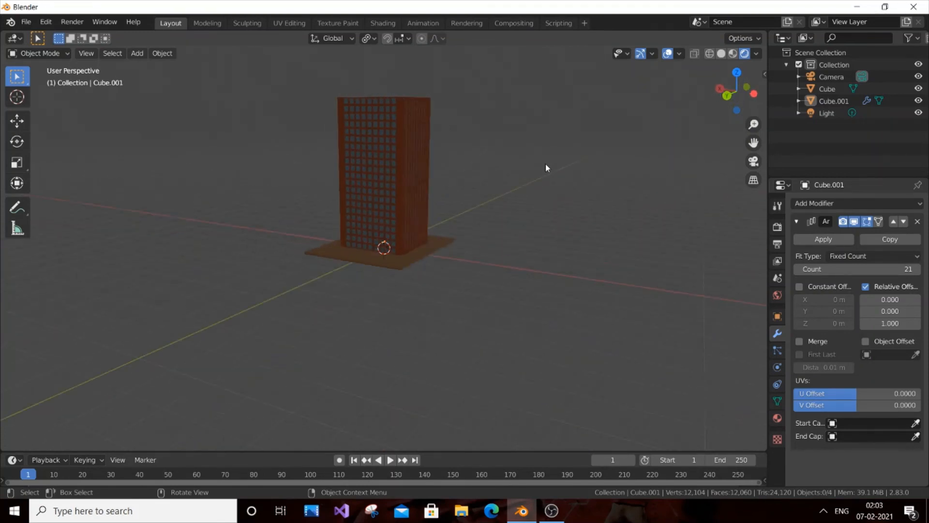
pyautogui.press('KP_6')
pyautogui.press('KP_6')
pyautogui.press('KP_6')
pyautogui.press('KP_6')
pyautogui.press('KP_6')
pyautogui.press('KP_6')
pyautogui.press('KP_6')
pyautogui.press('KP_6')
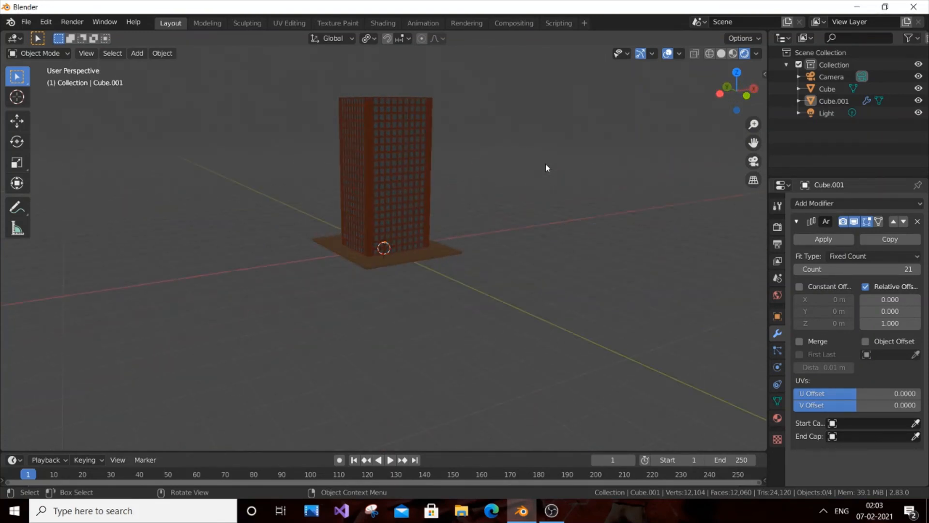
pyautogui.press('KP_6')
pyautogui.press('KP_6')
pyautogui.press('KP_6')
pyautogui.press('KP_6')
pyautogui.press('KP_6')
pyautogui.press('KP_6')
pyautogui.press('KP_6')
pyautogui.press('KP_6')
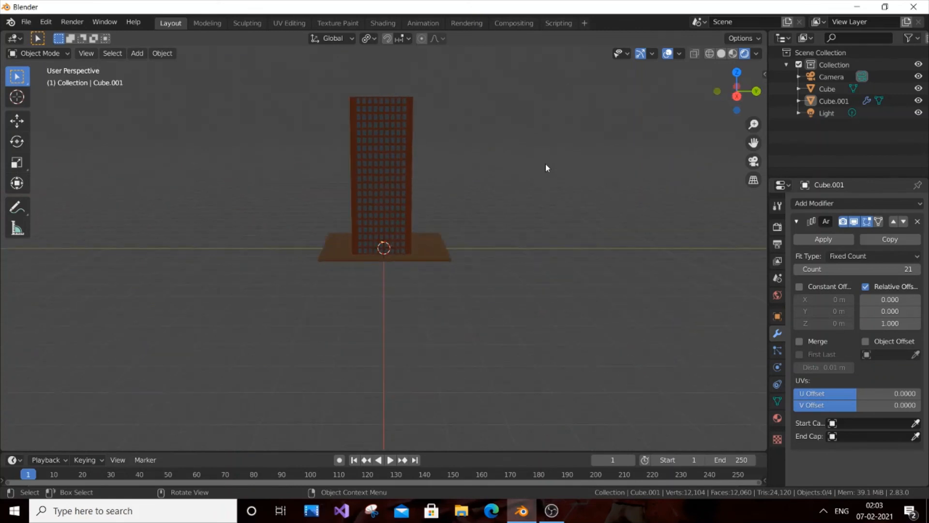
pyautogui.press('KP_4')
pyautogui.press('KP_4')
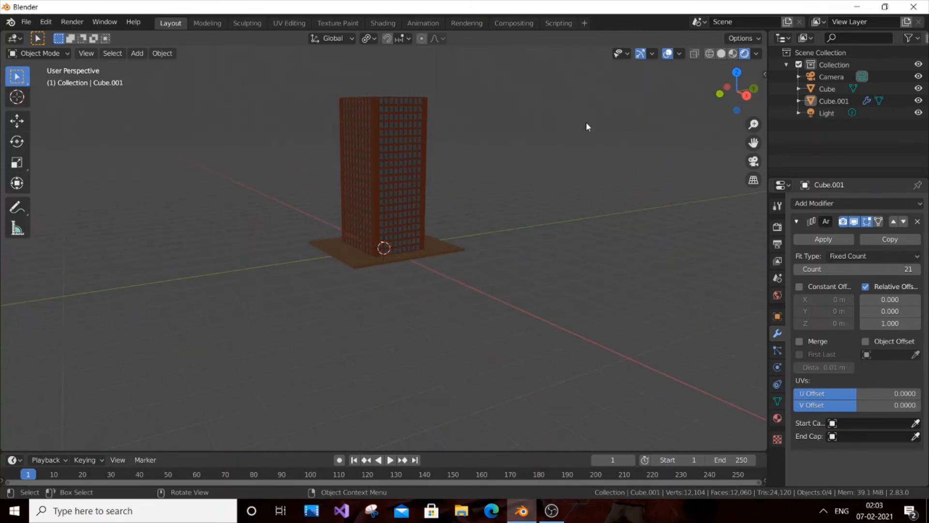
# - Hide the viewport overlays to view the building without grid and guides, and turn them back on
pyautogui.click(679, 53)
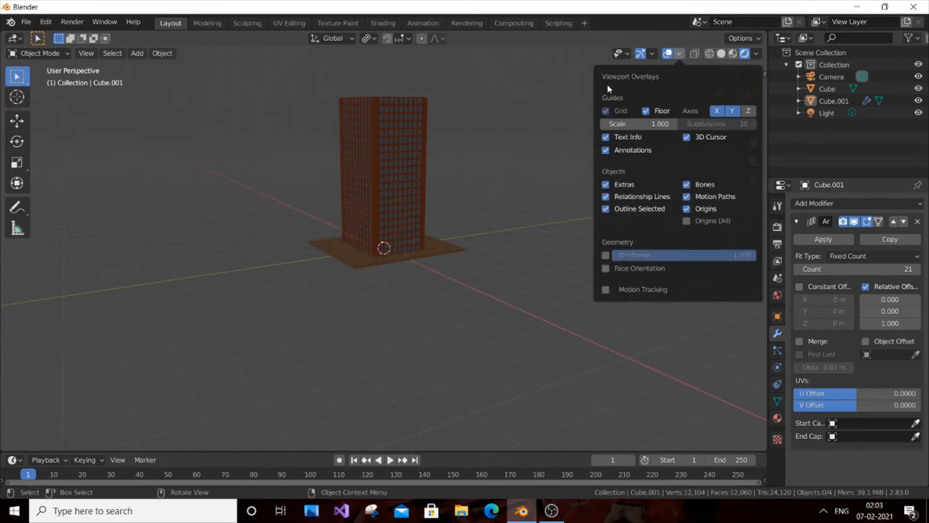
pyautogui.click(651, 55)
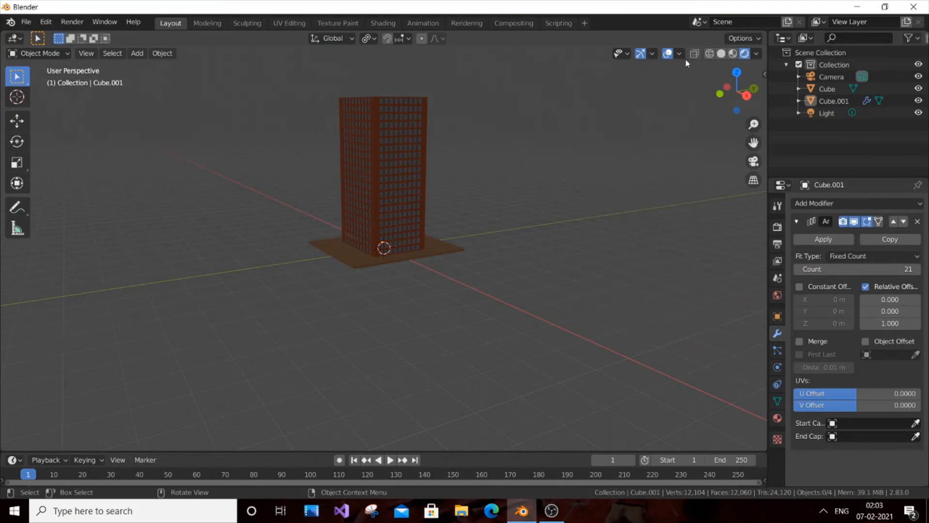
pyautogui.click(670, 53)
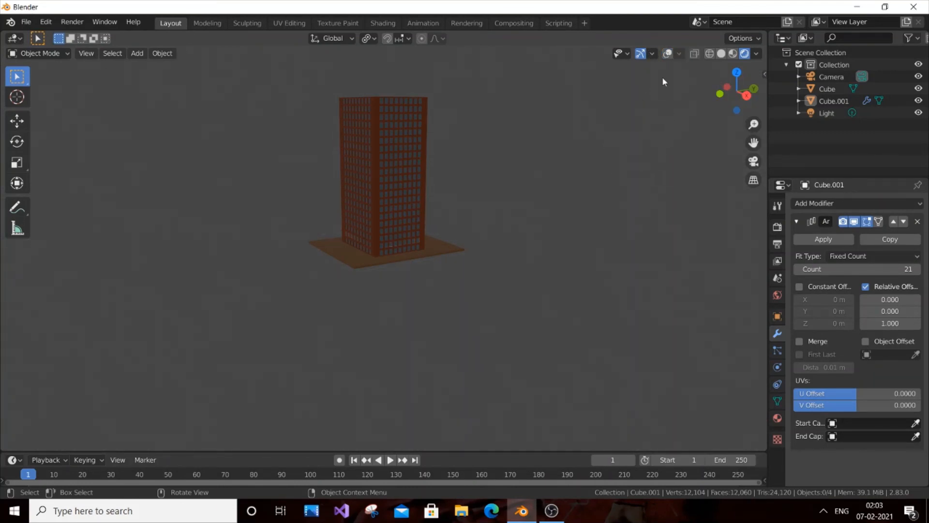
pyautogui.click(669, 55)
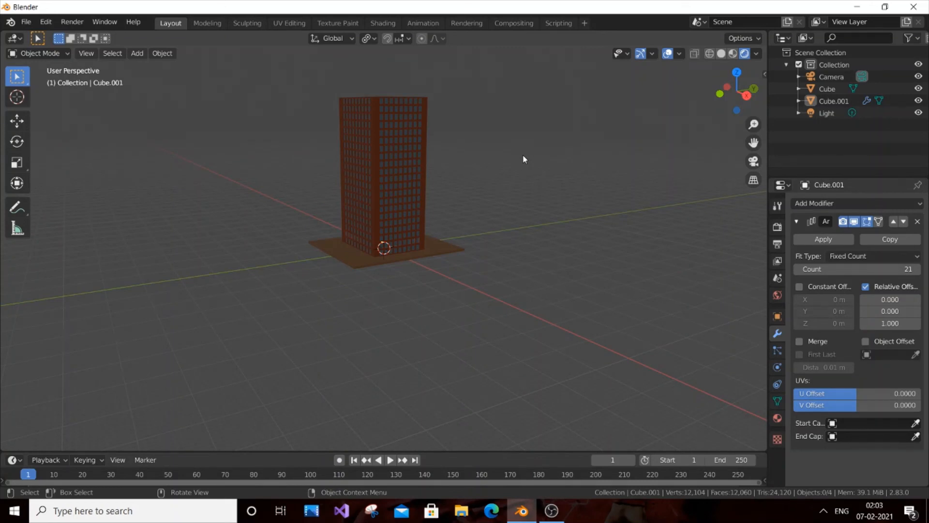
# - Start appending data from another Blender file and search the Home folder for "modern"
pyautogui.scroll(-1, 522, 156)
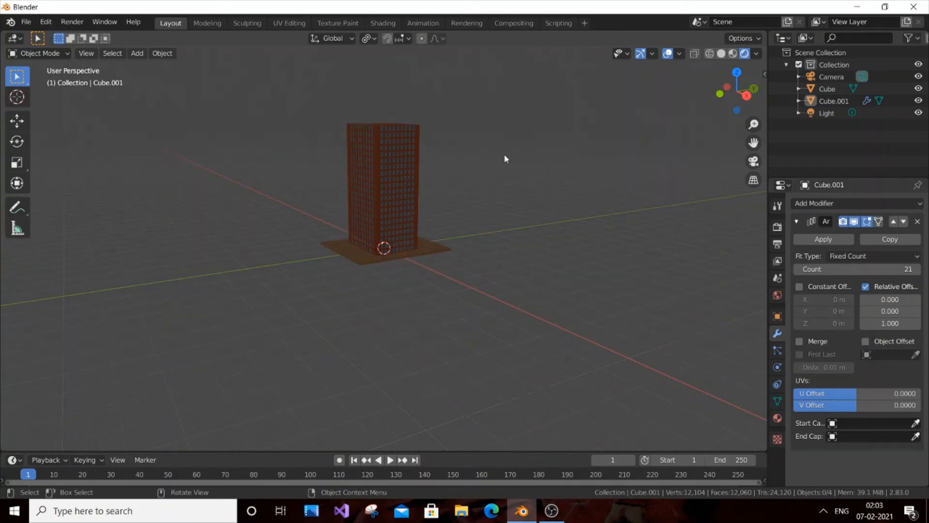
pyautogui.click(30, 23)
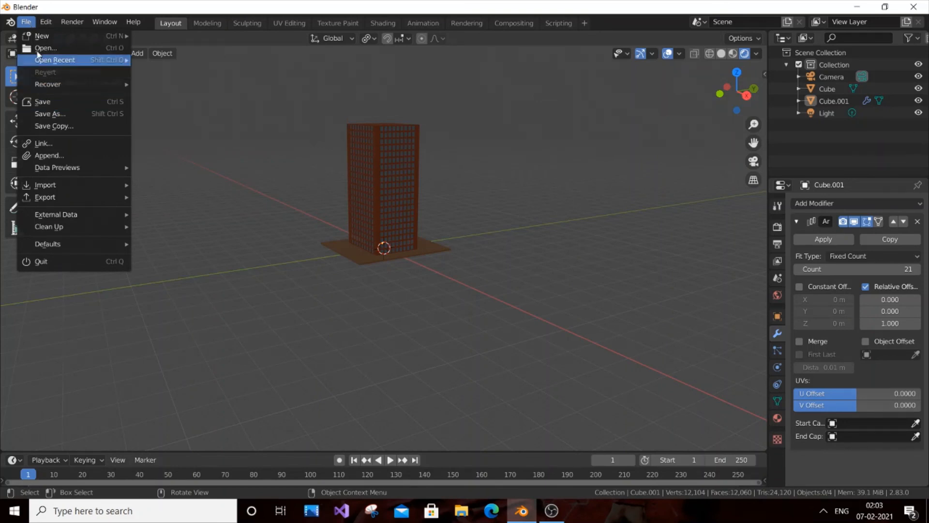
pyautogui.click(26, 22)
pyautogui.click(26, 22)
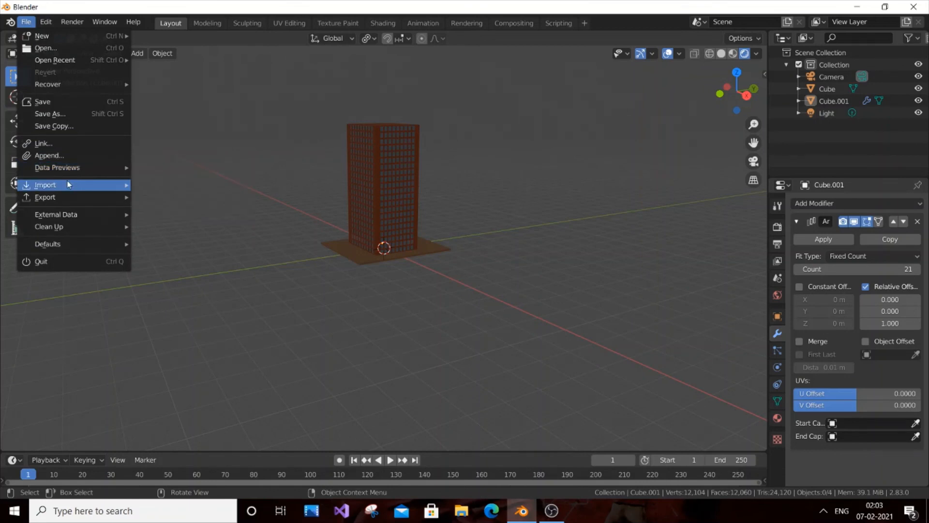
pyautogui.click(67, 157)
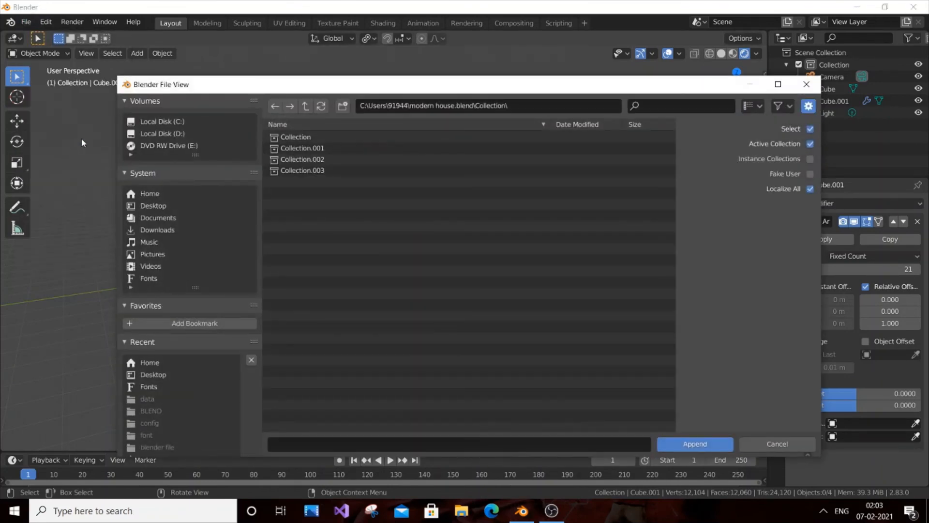
pyautogui.click(167, 196)
pyautogui.click(651, 109)
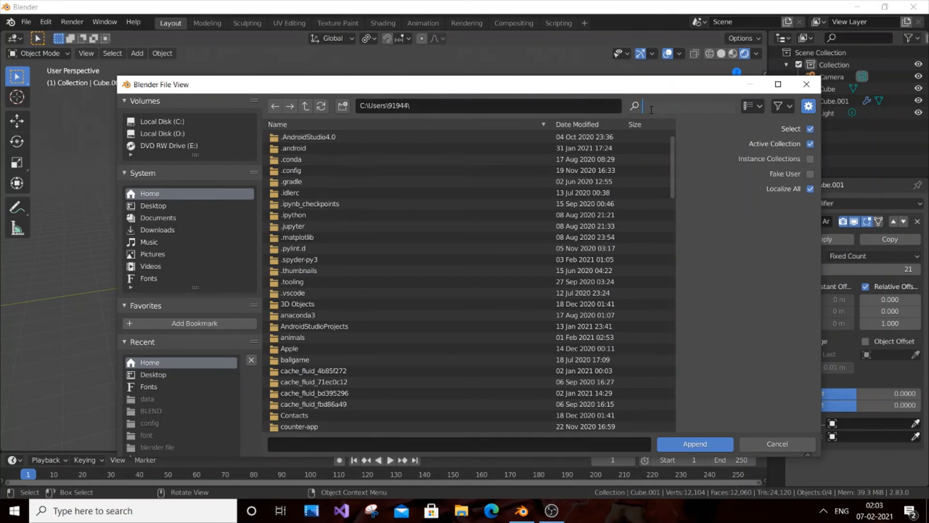
pyautogui.write('m')
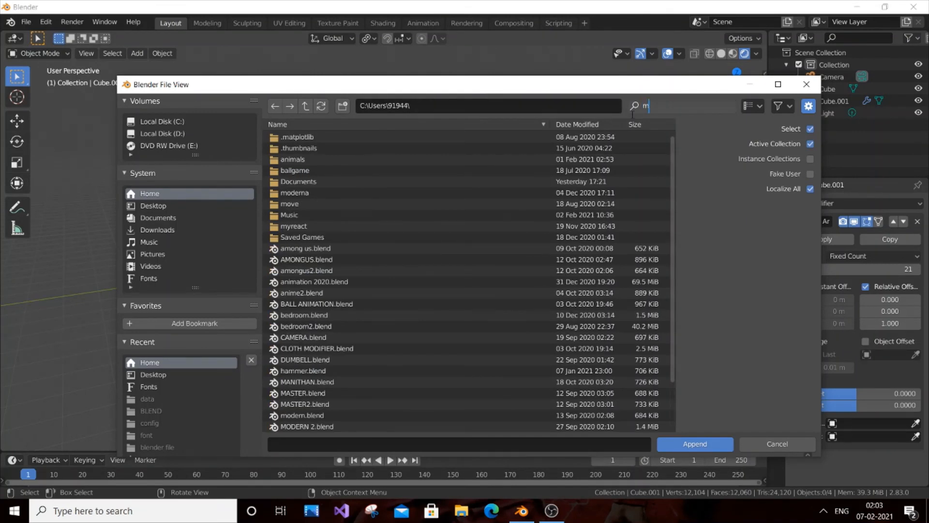
pyautogui.write('odern')
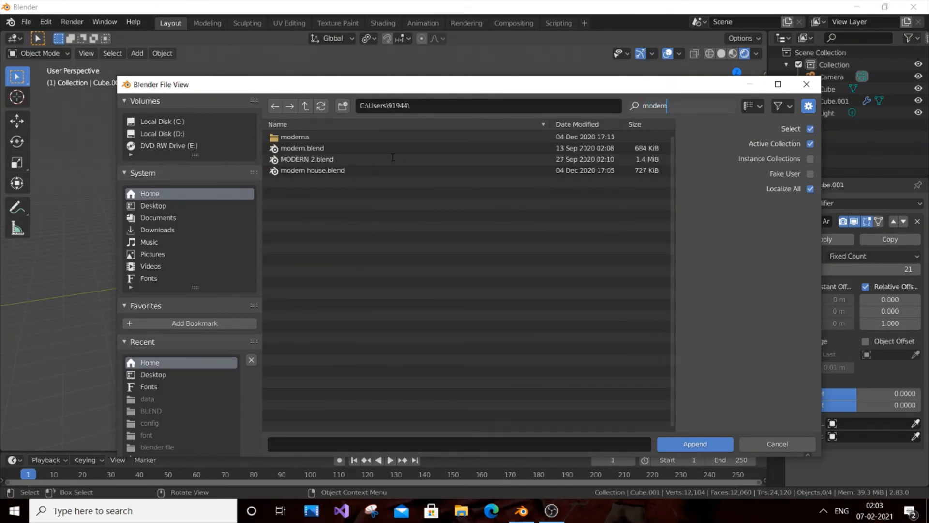
pyautogui.press('Return')
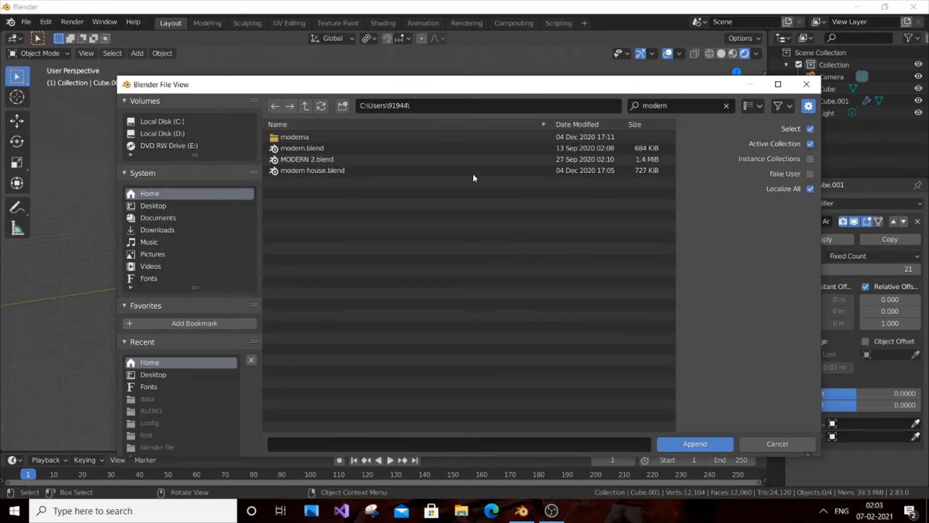
# - Append the item named Collection from the Collection data of modern house.blend
pyautogui.doubleClick(453, 168)
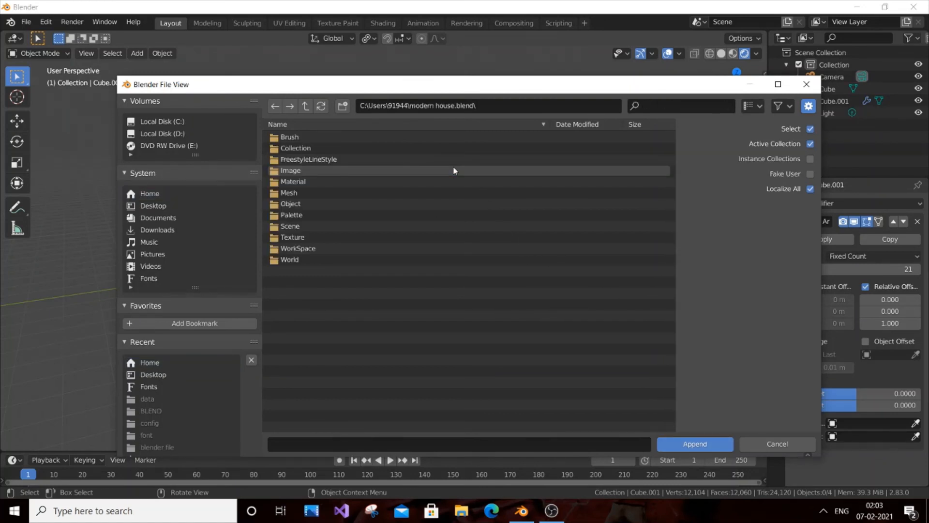
pyautogui.doubleClick(372, 149)
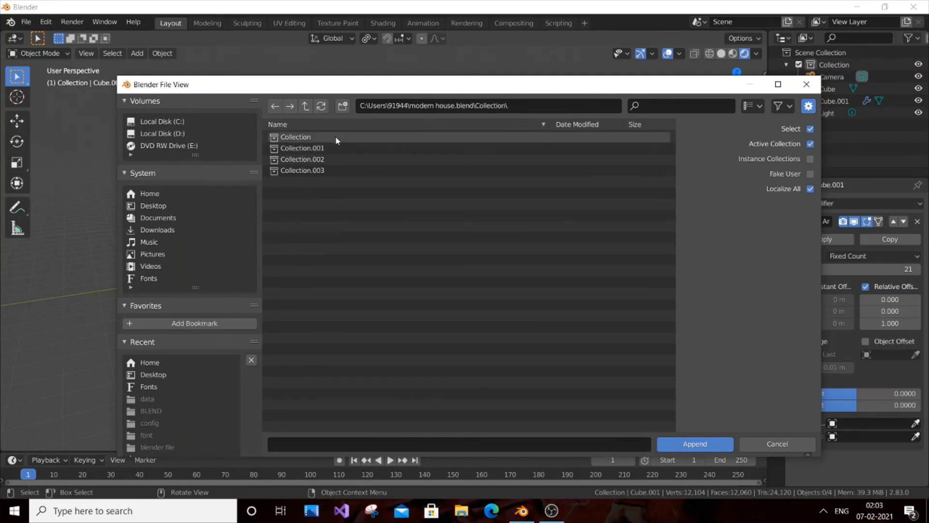
pyautogui.click(336, 140)
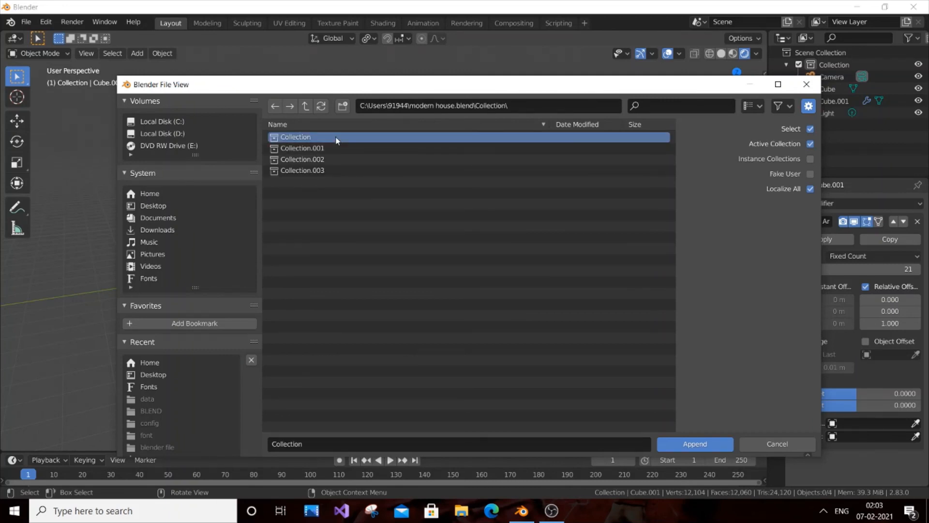
pyautogui.click(675, 440)
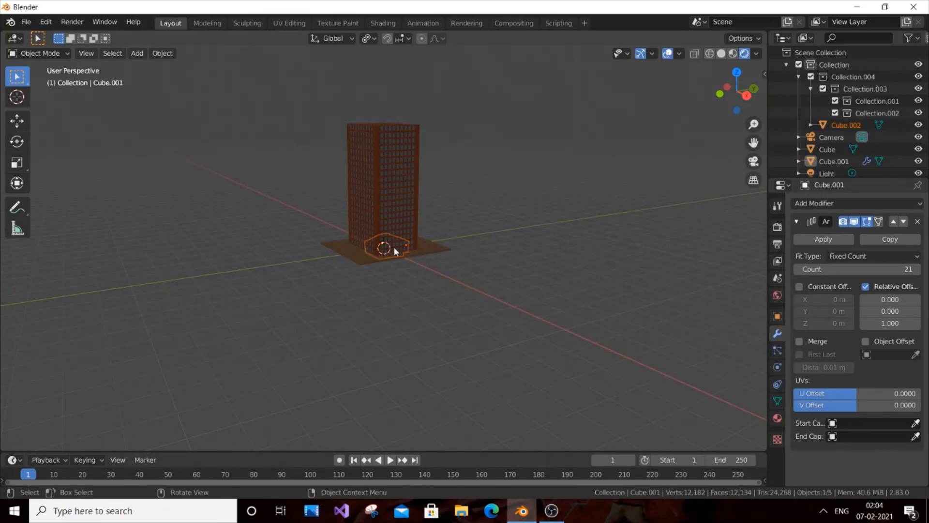
# - Move the appended house from the tower's base up onto its roof, about 54 m higher, and deselect it
pyautogui.press('s')
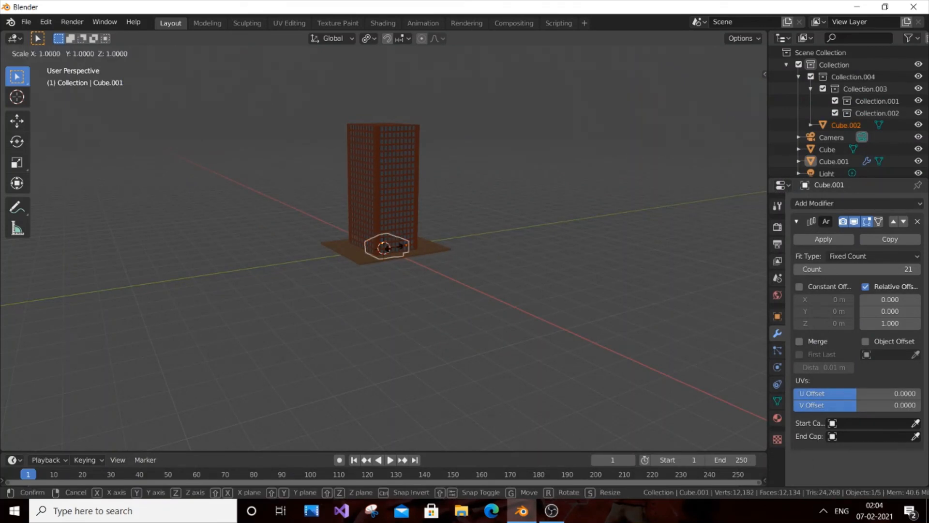
pyautogui.press('g')
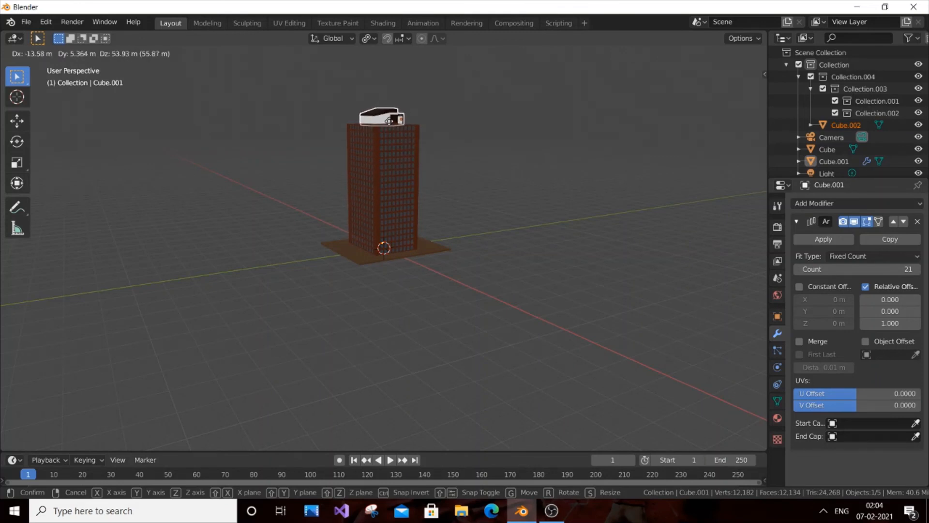
pyautogui.click(389, 120)
pyautogui.click(567, 171)
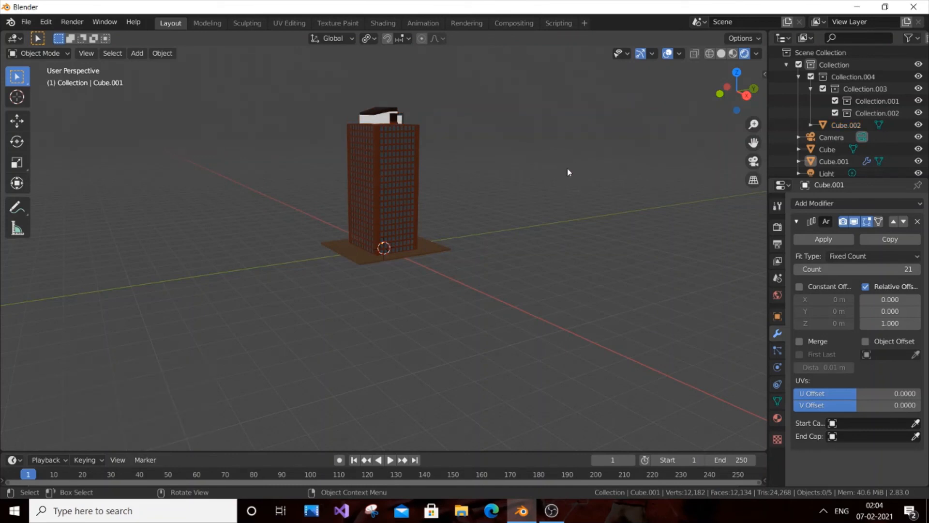
# - Move the rooftop house 8 m along the Y axis
pyautogui.scroll(5, 541, 167)
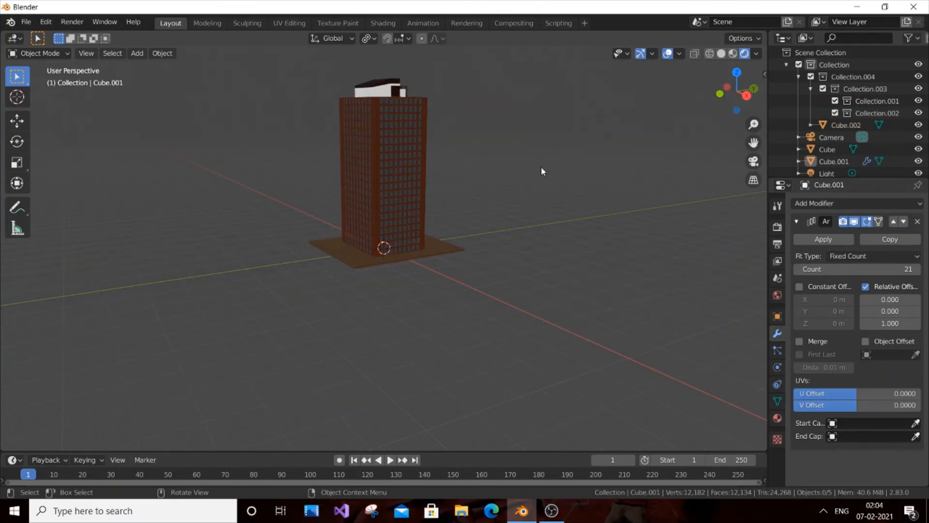
pyautogui.scroll(-2, 542, 168)
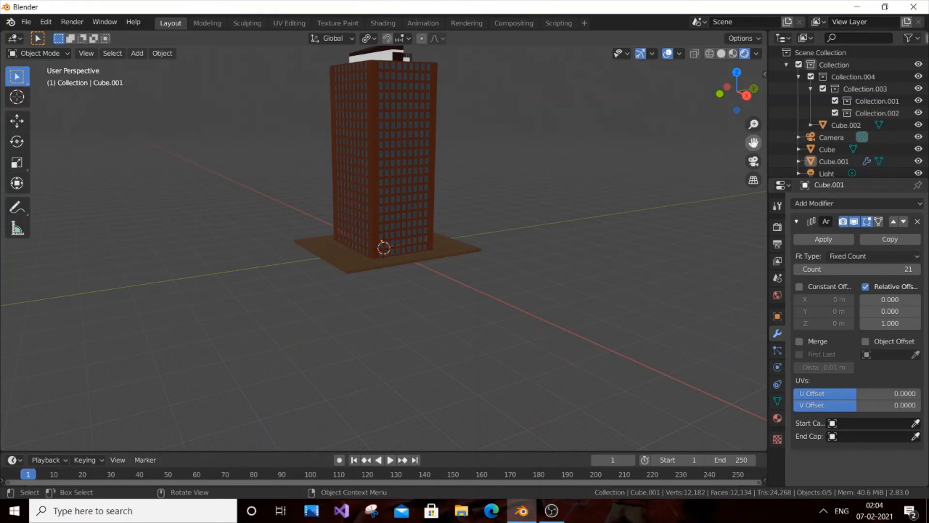
pyautogui.moveTo(753, 143); pyautogui.dragTo(691, 258)
pyautogui.moveTo(451, 137); pyautogui.dragTo(430, 136, button='middle')
pyautogui.moveTo(367, 171); pyautogui.dragTo(346, 171, button='middle')
pyautogui.click(347, 171)
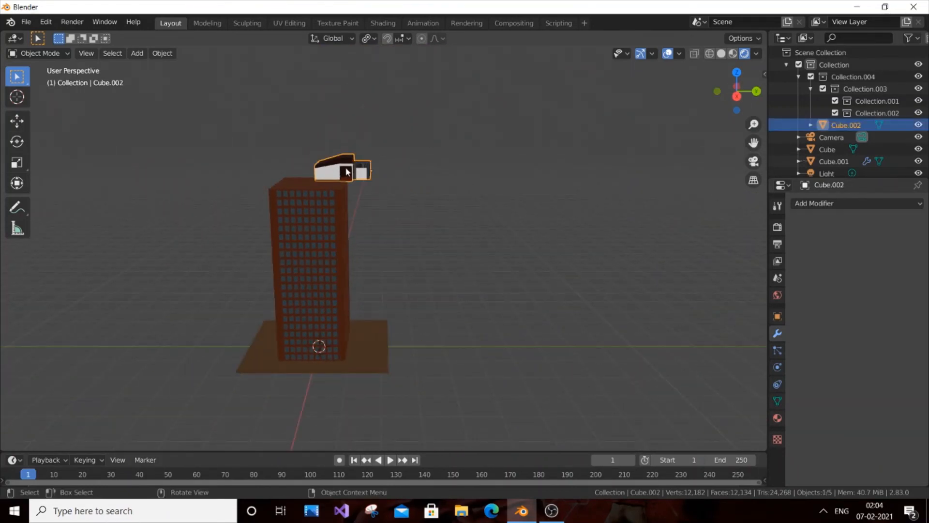
pyautogui.press('g')
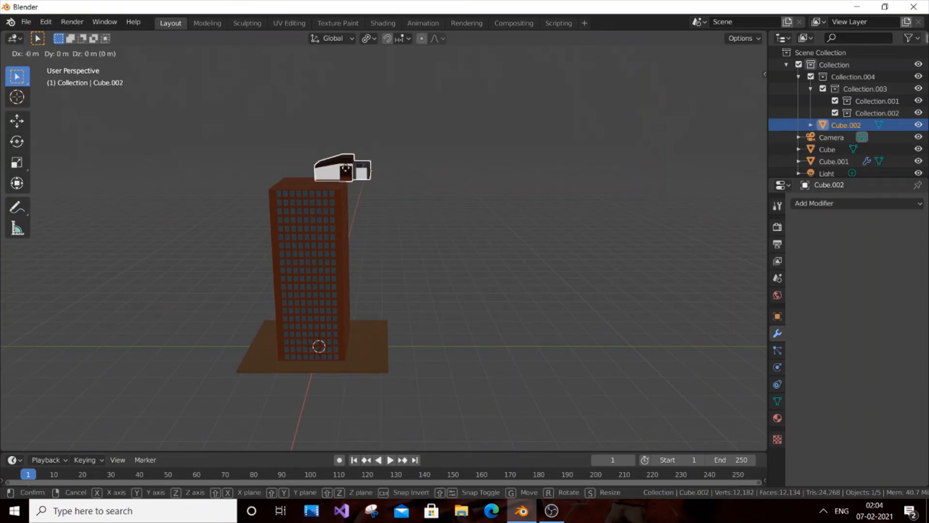
pyautogui.press('y')
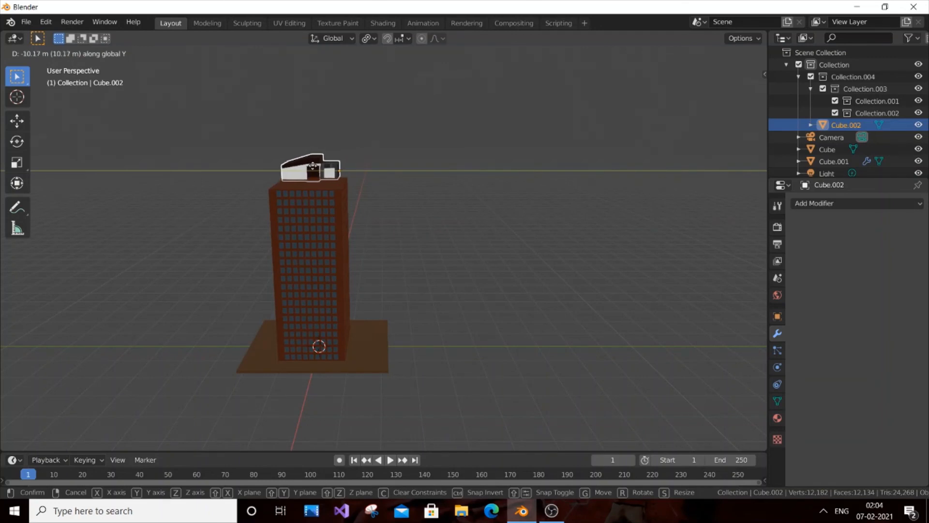
pyautogui.write('8')
pyautogui.press('Return')
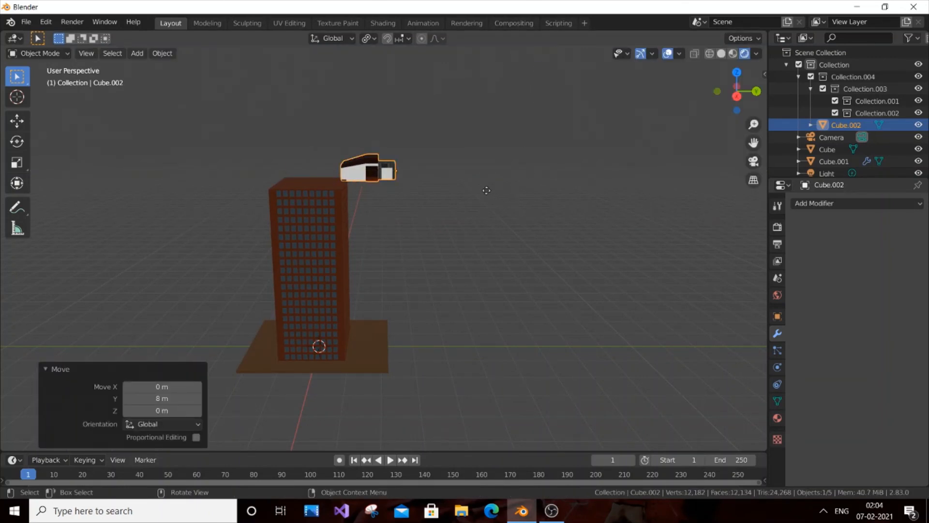
# - Position the house over the tower's roof, shifting it about -17 m in Y and 11.5 m in X
pyautogui.press('g')
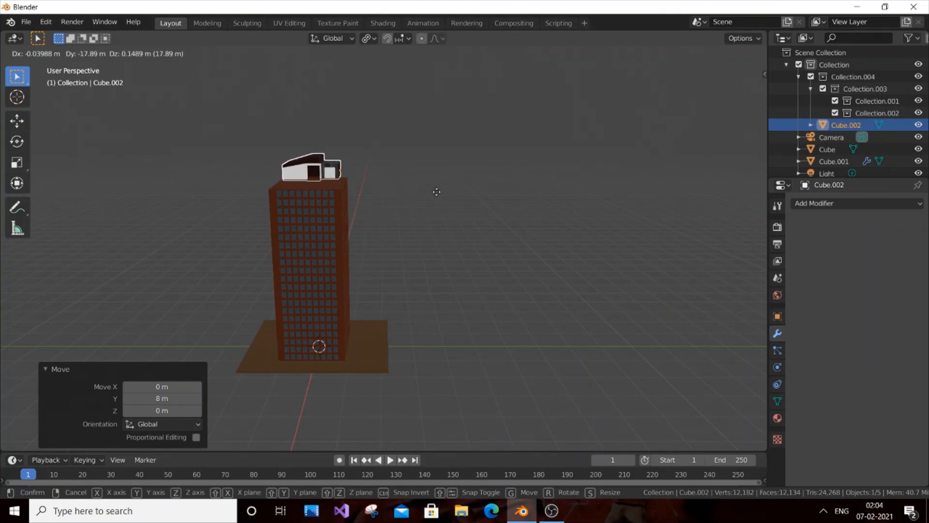
pyautogui.click(438, 194)
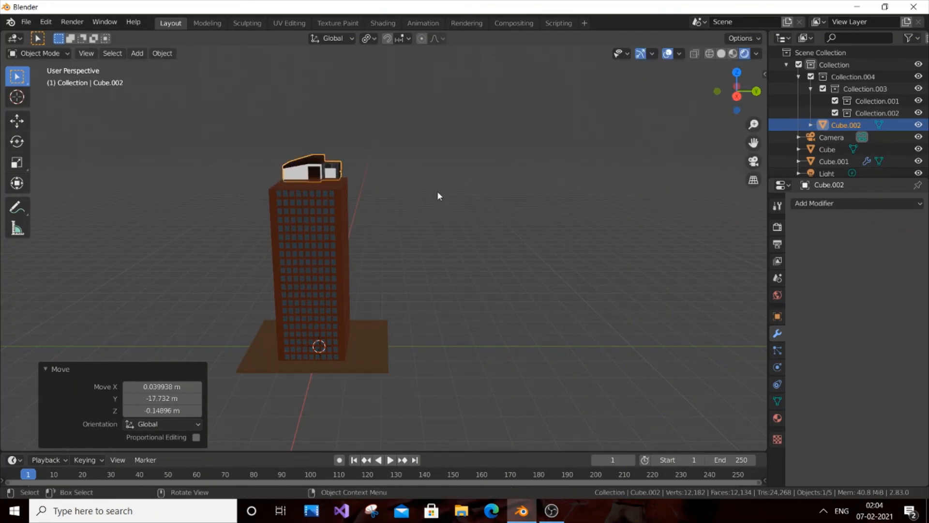
pyautogui.moveTo(437, 190); pyautogui.dragTo(421, 180, button='middle')
pyautogui.press('g')
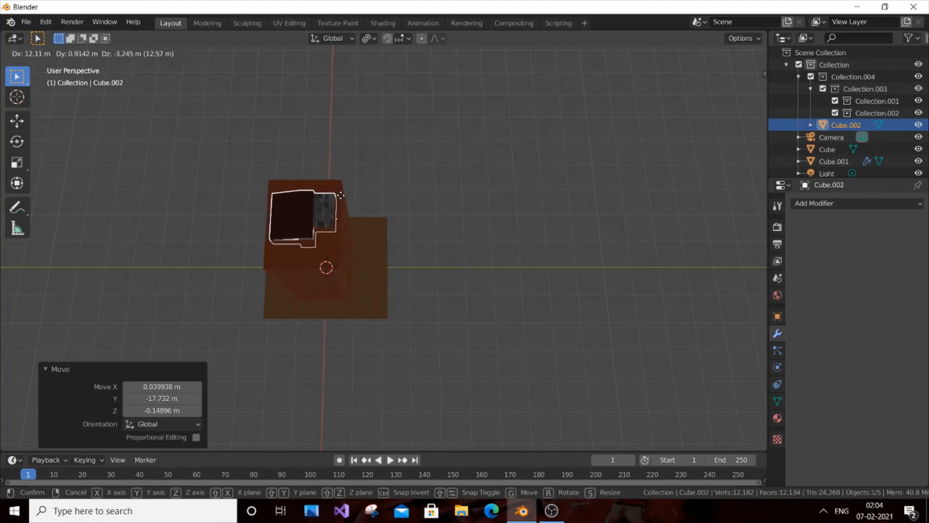
pyautogui.click(346, 184)
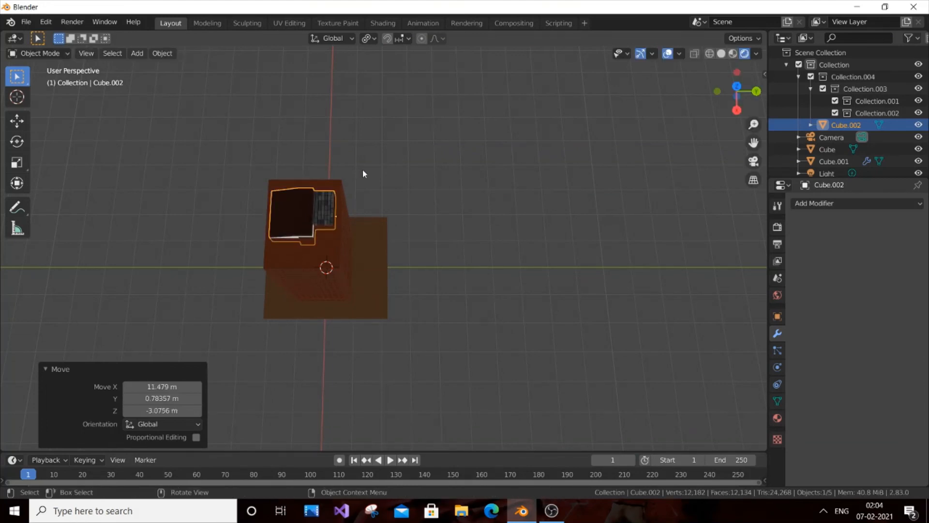
# - Raise the house about 3.5 m along Z so it rests on the tower's roof, and deselect it
pyautogui.moveTo(364, 173); pyautogui.dragTo(329, 167, button='middle')
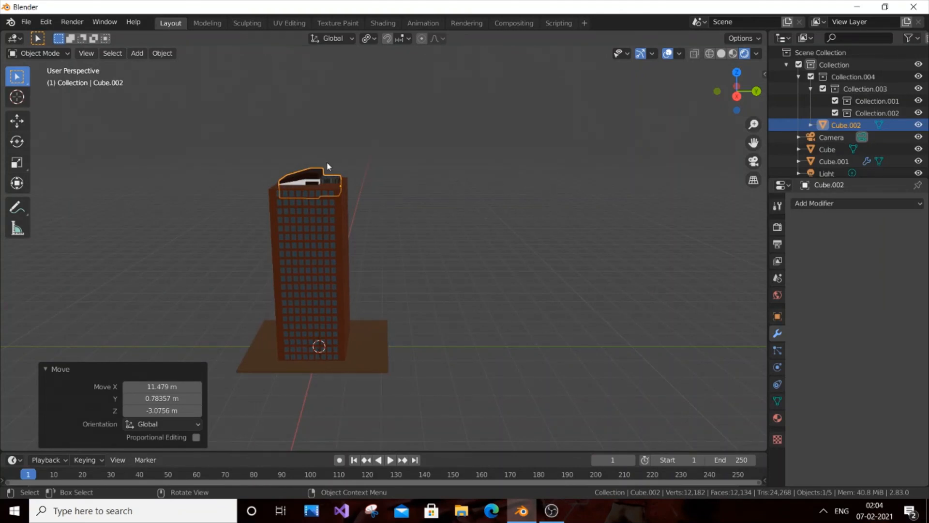
pyautogui.press('g')
pyautogui.press('z')
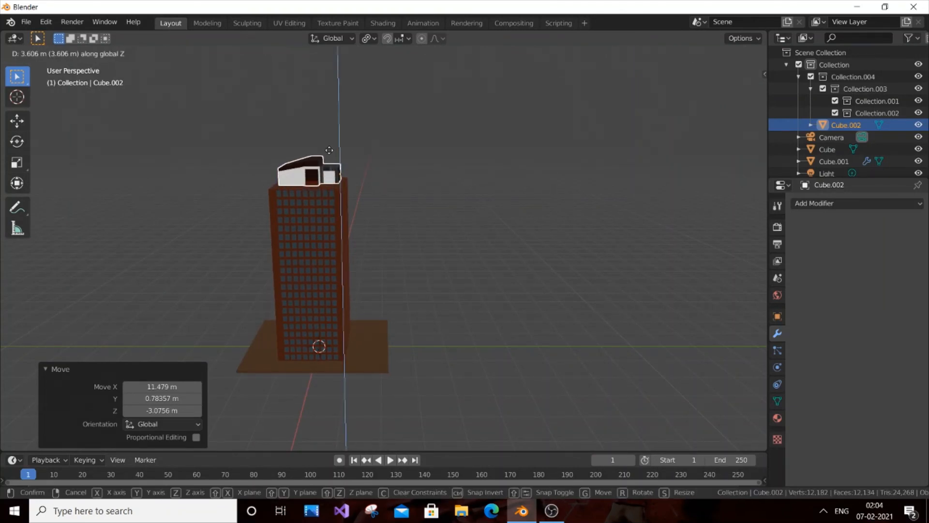
pyautogui.click(329, 150)
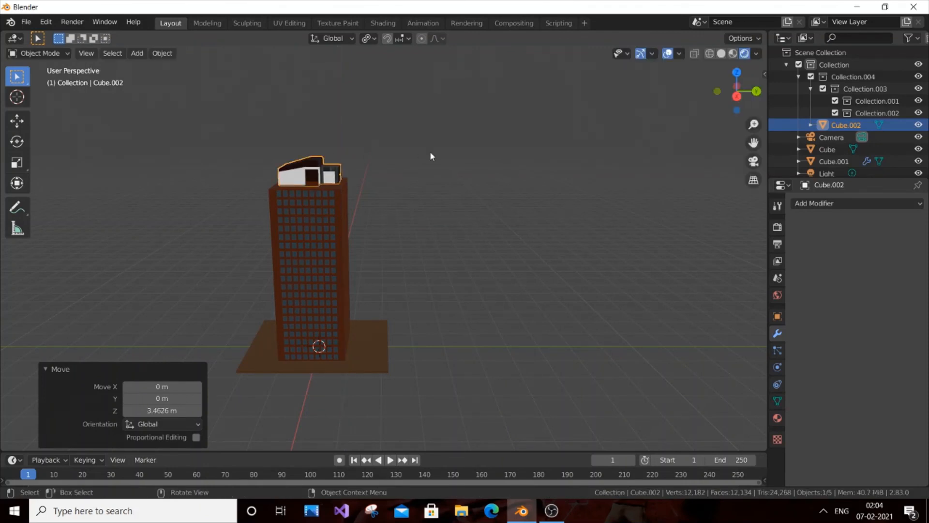
pyautogui.click(429, 151)
# - Examine the tower and its rooftop house from all sides in a full turn
pyautogui.scroll(2, 422, 176)
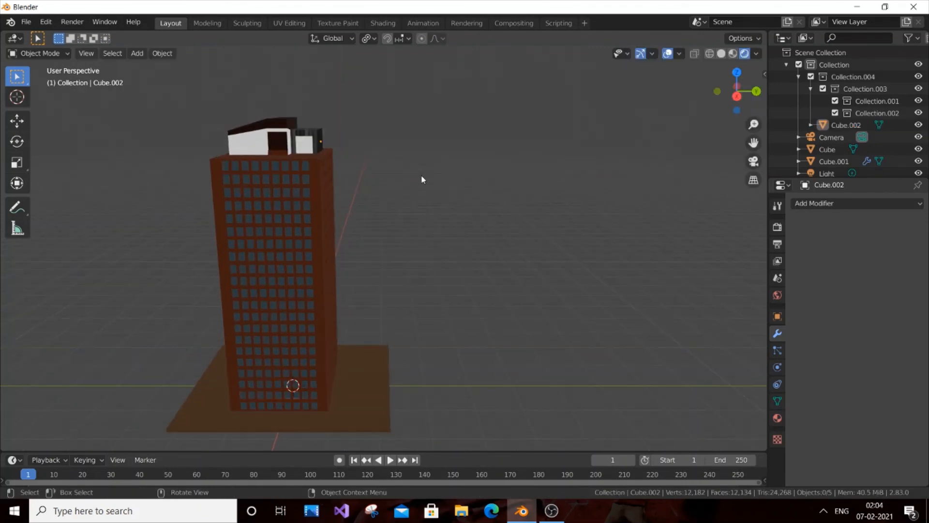
pyautogui.press('KP_4')
pyautogui.press('KP_4')
pyautogui.press('KP_4')
pyautogui.press('KP_4')
pyautogui.press('KP_4')
pyautogui.press('KP_4')
pyautogui.press('KP_4')
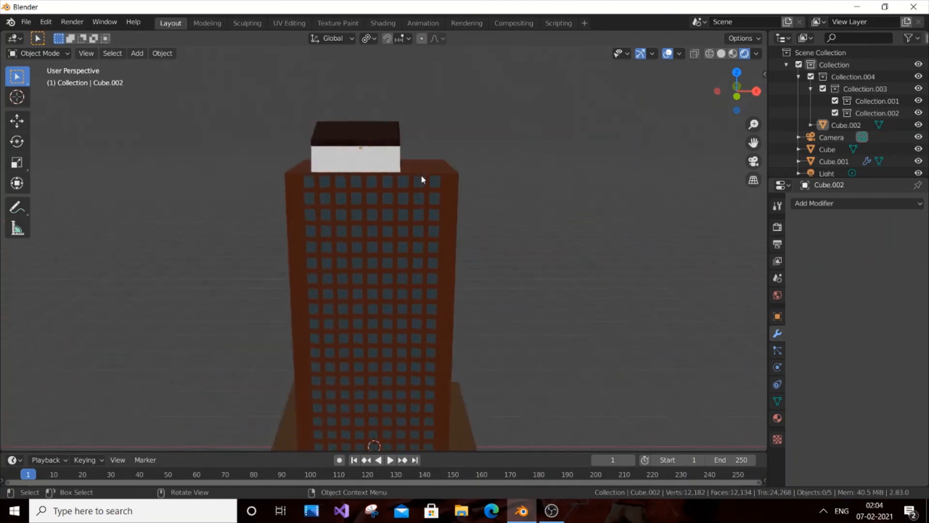
pyautogui.press('KP_4')
pyautogui.press('KP_4')
pyautogui.press('KP_4')
pyautogui.press('KP_4')
pyautogui.press('KP_4')
pyautogui.press('KP_4')
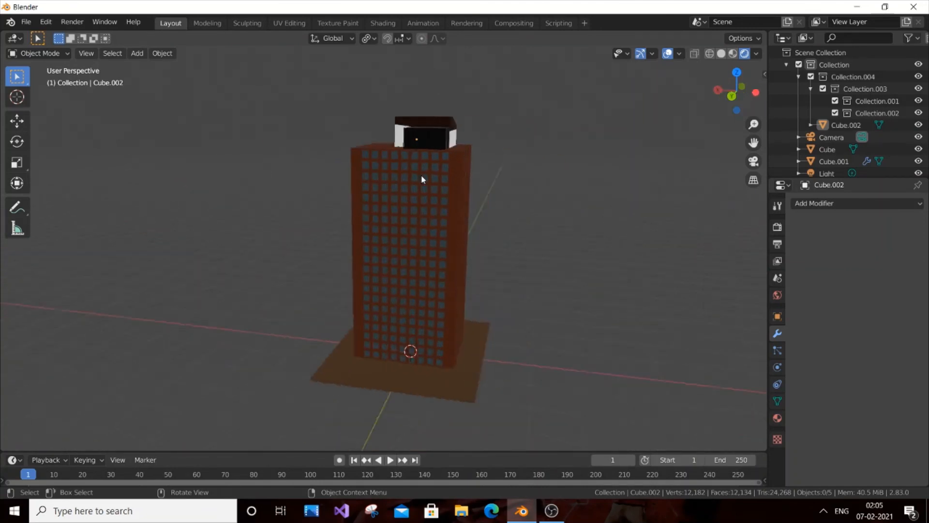
pyautogui.press('KP_4')
pyautogui.press('KP_4')
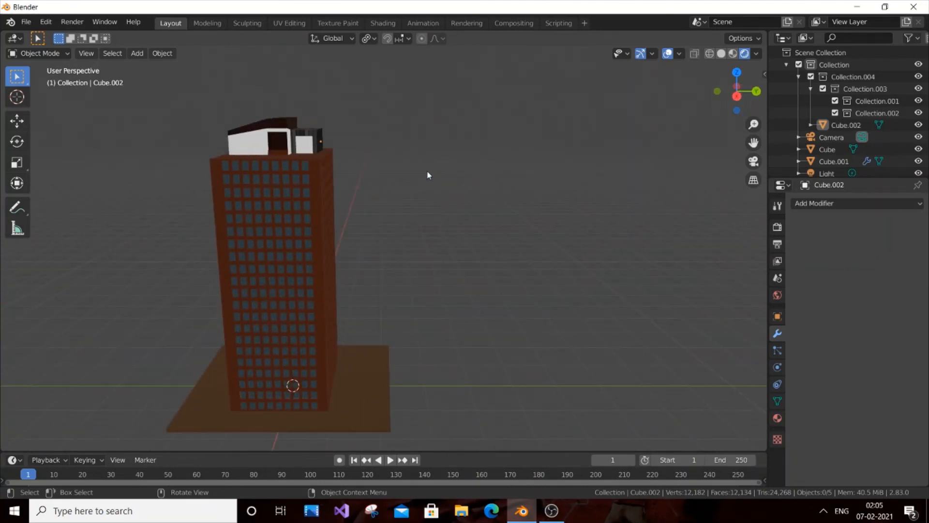
# - Append the Collection from grass.blend in the Documents folder to the scene
pyautogui.click(27, 22)
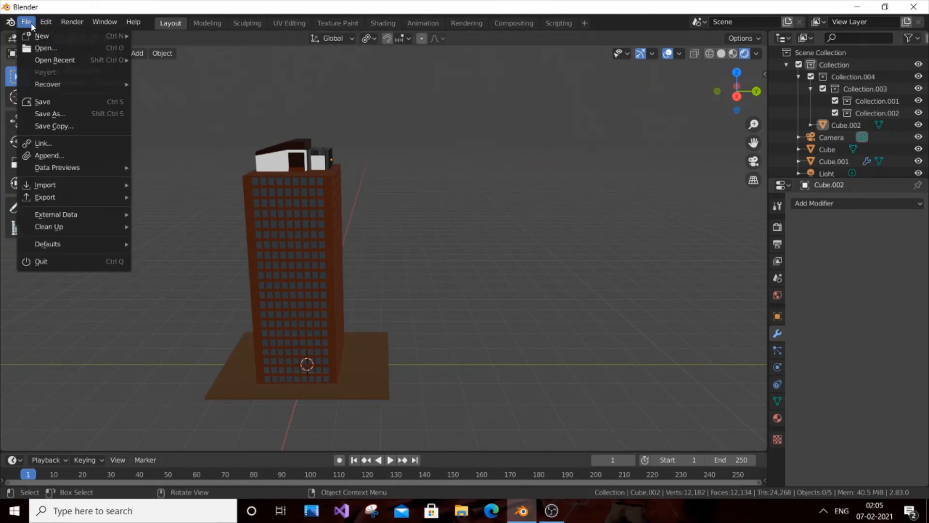
pyautogui.click(68, 155)
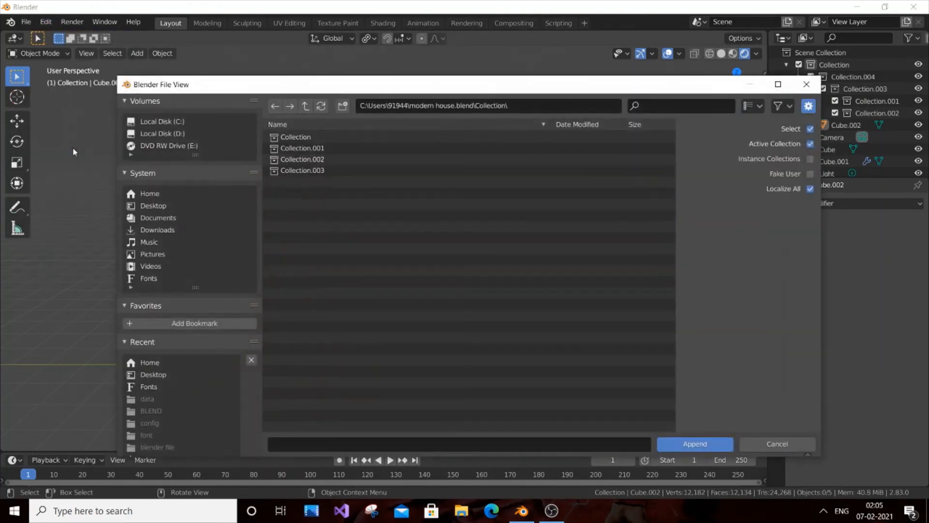
pyautogui.click(168, 218)
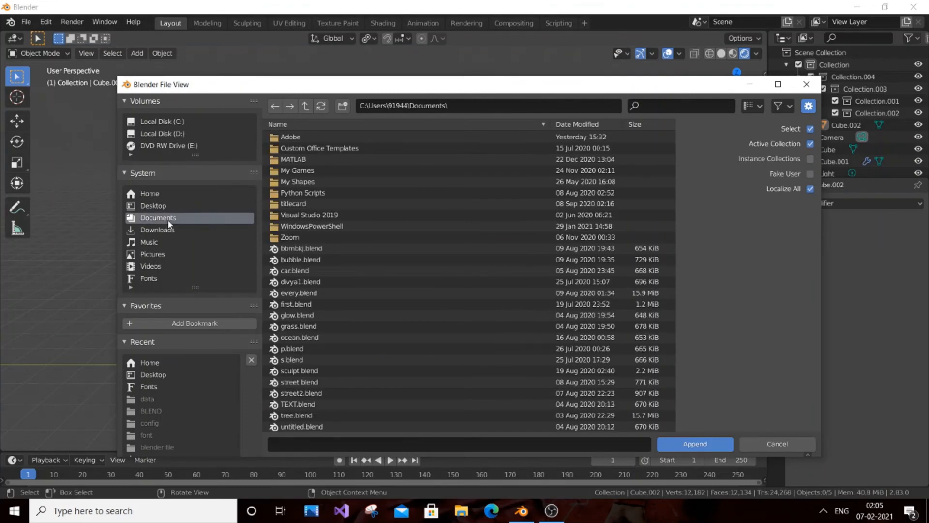
pyautogui.click(313, 327)
pyautogui.doubleClick(314, 327)
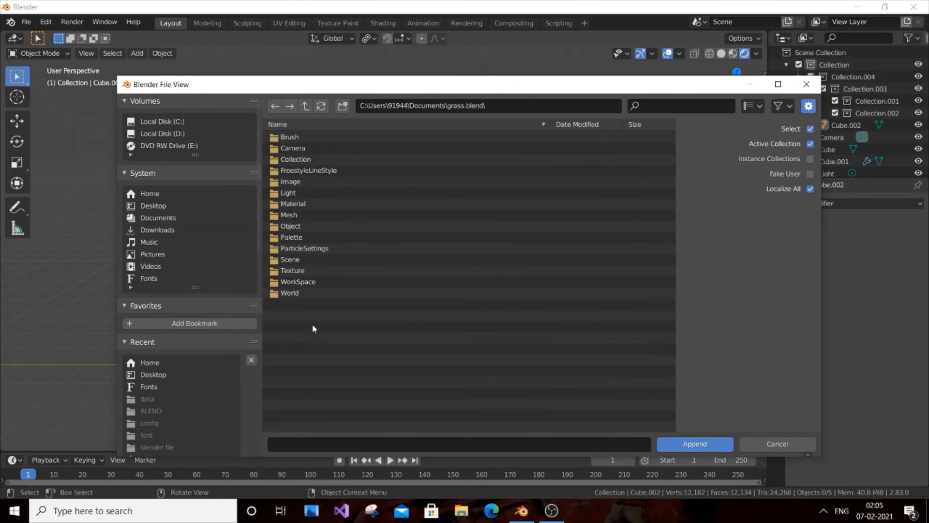
pyautogui.doubleClick(307, 155)
pyautogui.click(308, 136)
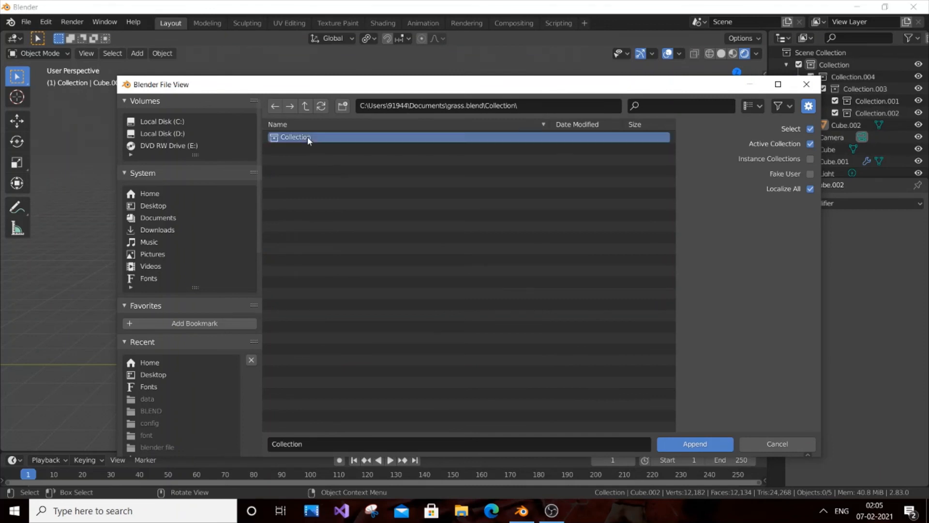
pyautogui.click(674, 448)
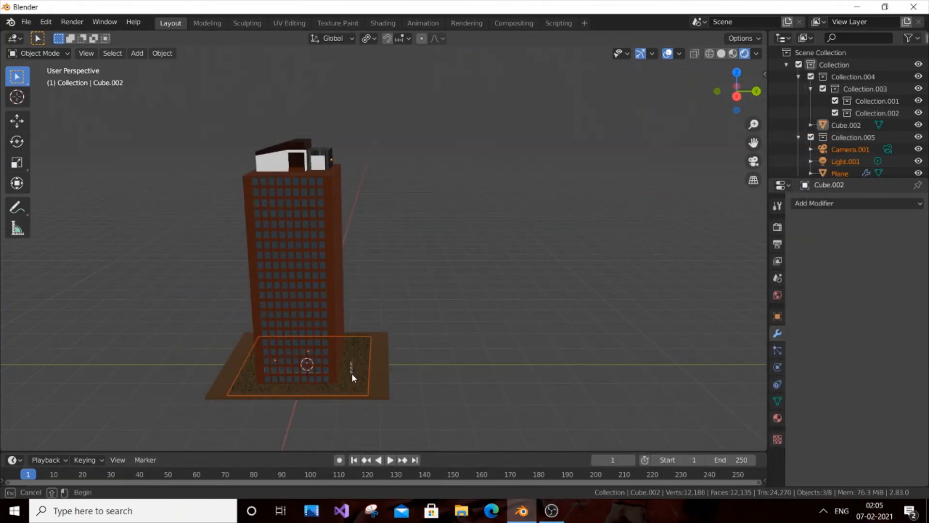
# - Select only the grass plane and move it about 1 m in X, 0.9 m in Y and -3.8 m in Z
pyautogui.click(373, 347)
pyautogui.click(358, 350)
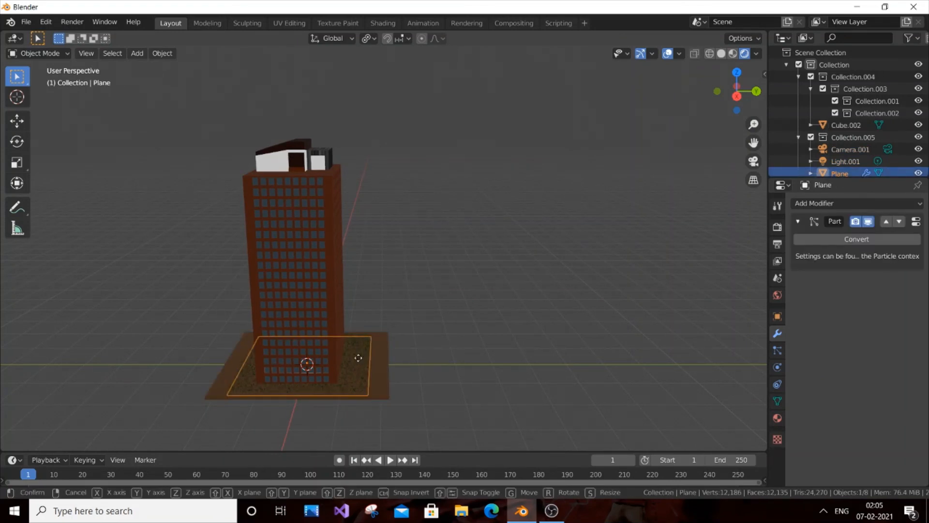
pyautogui.press('g')
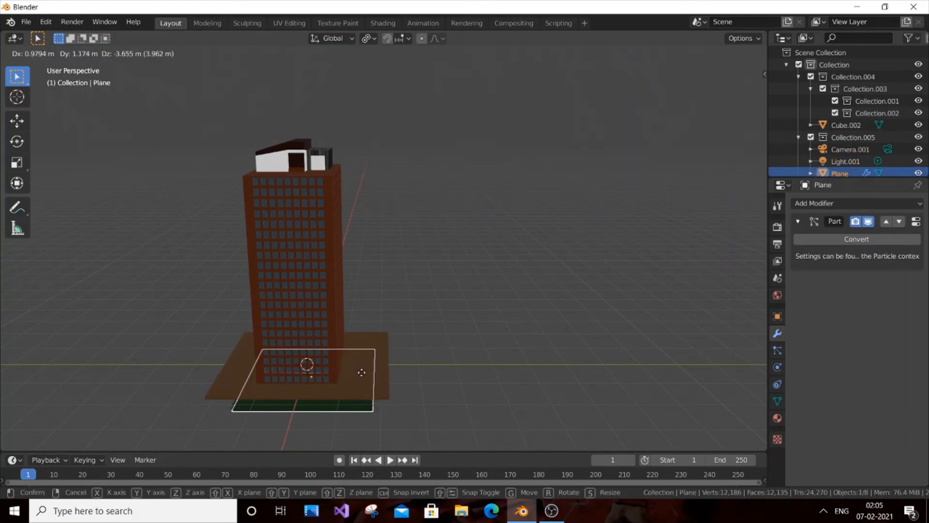
pyautogui.click(362, 372)
# - Scale the grass plane up about 5 times so it extends well beyond the tower's base, and deselect it
pyautogui.press('s')
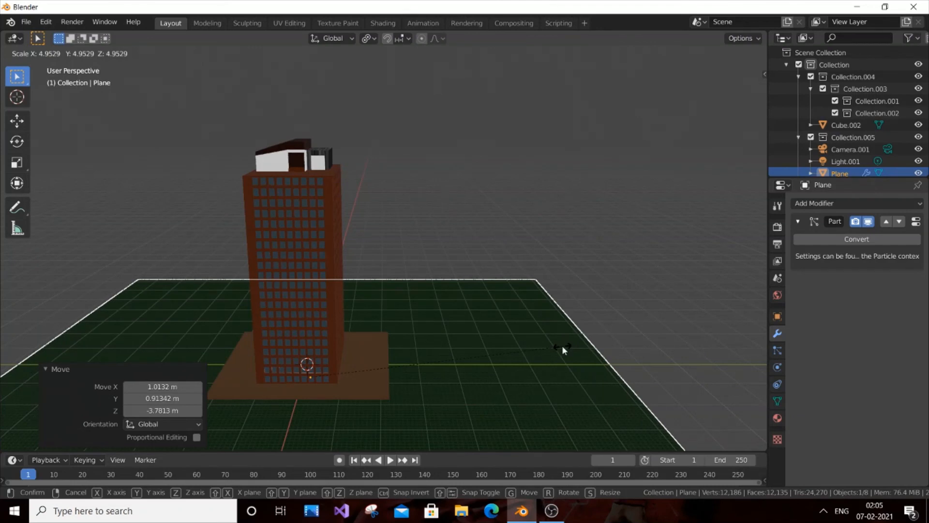
pyautogui.click(562, 345)
pyautogui.click(434, 200)
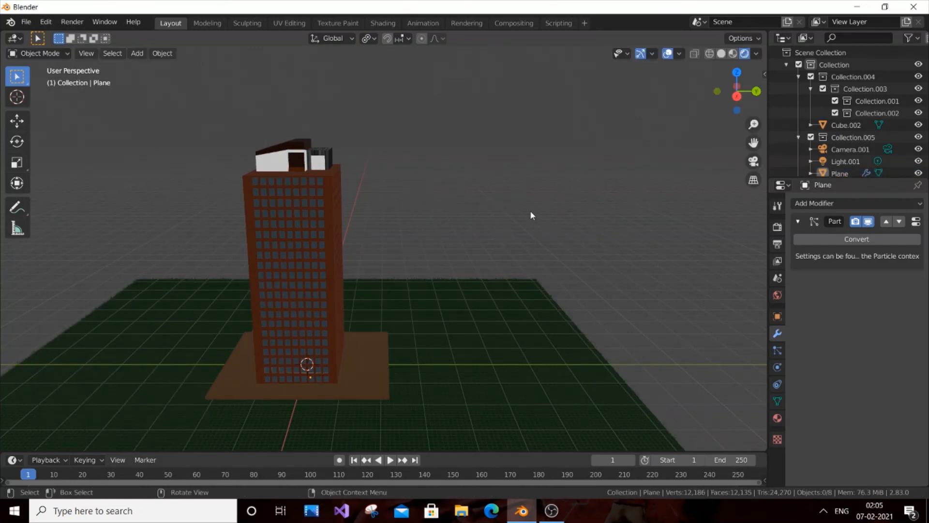
# - Hide the viewport overlays so the tower and grass are shown without the grid and axes
pyautogui.scroll(-2, 483, 246)
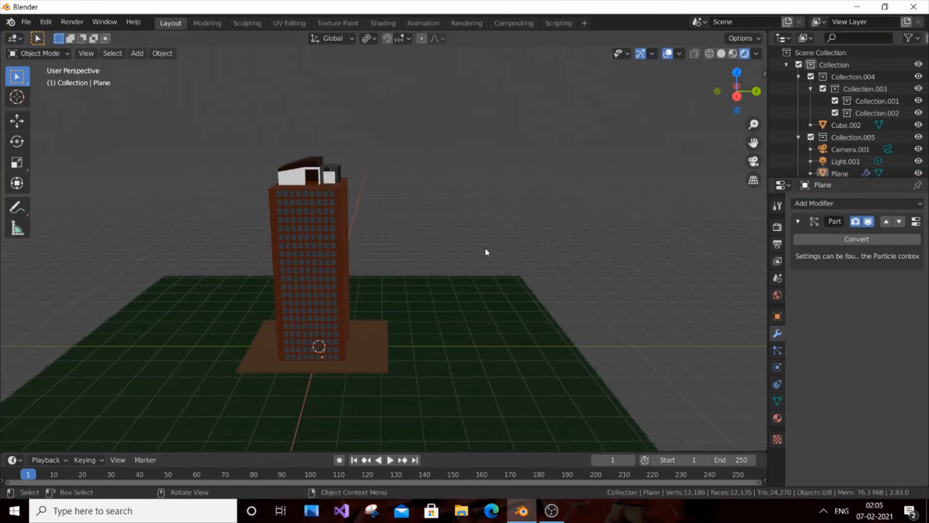
pyautogui.press('KP_2')
pyautogui.press('KP_4')
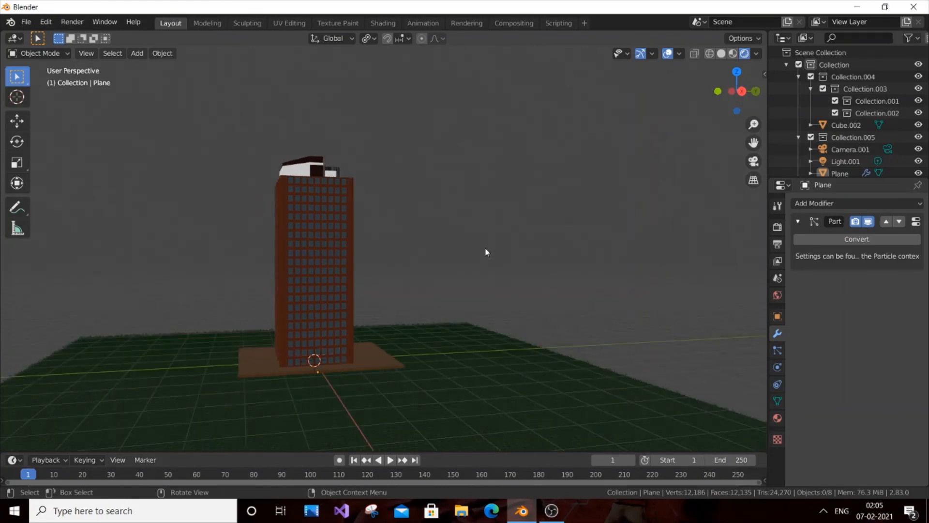
pyautogui.scroll(2, 486, 252)
pyautogui.press('KP_4')
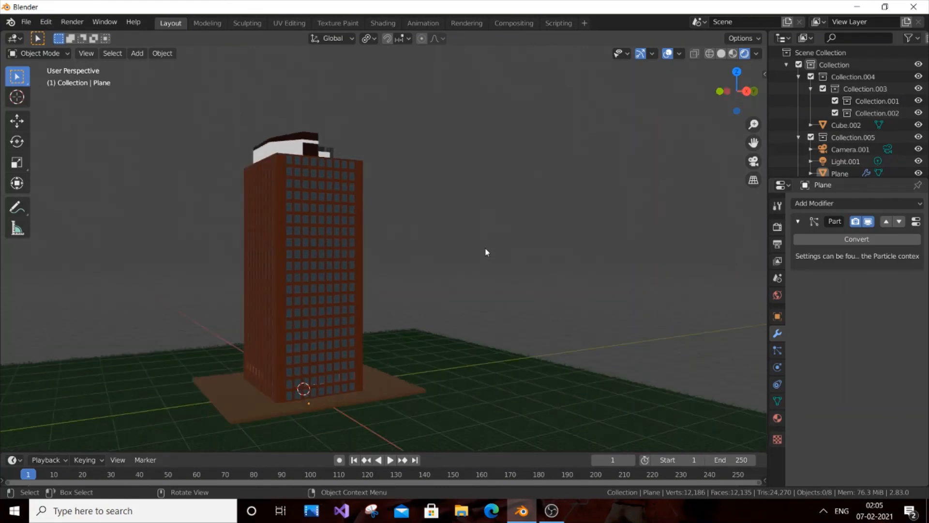
pyautogui.scroll(-1, 486, 252)
pyautogui.scroll(2, 486, 252)
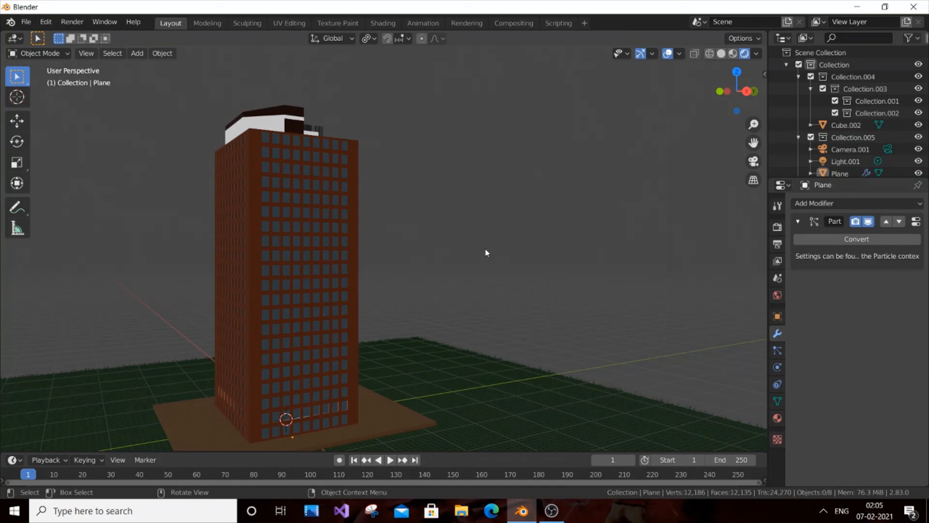
pyautogui.hotkey('shift', 'alt', 'z')
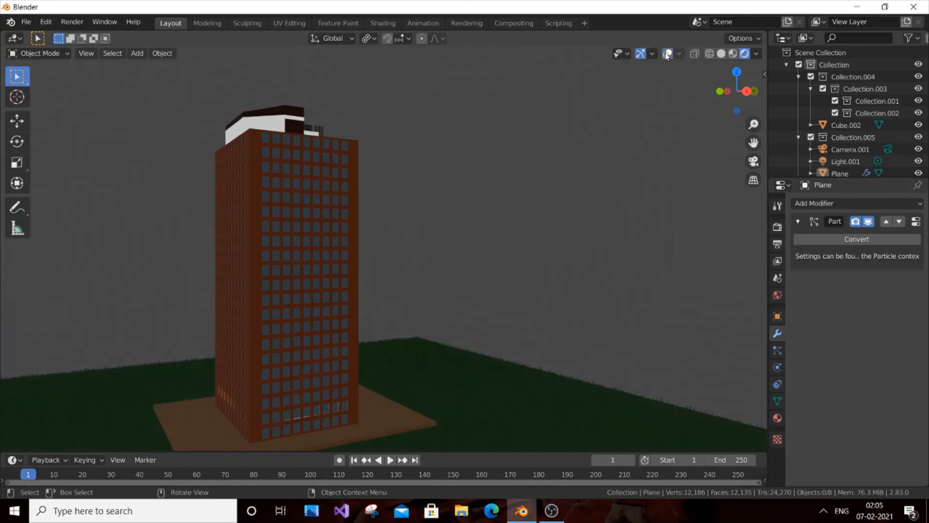
# - Examine the tower and surrounding grass from above, and the front facade's window rows close up down to the base
pyautogui.scroll(-1, 518, 270)
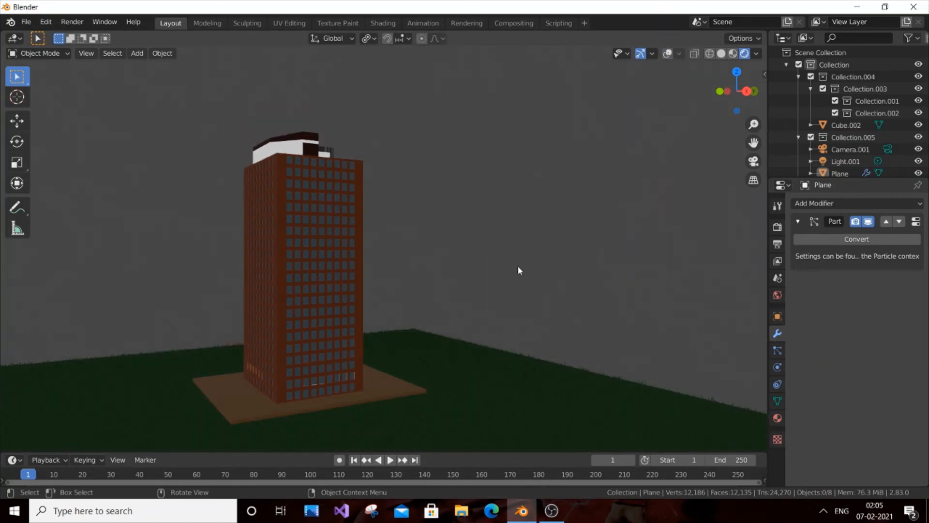
pyautogui.press('KP_8')
pyautogui.press('KP_8')
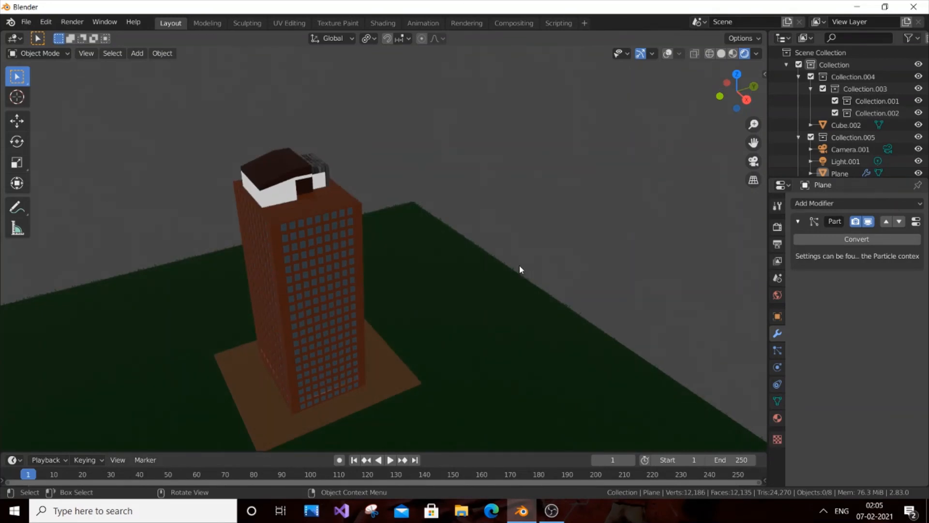
pyautogui.press('KP_6')
pyautogui.press('KP_6')
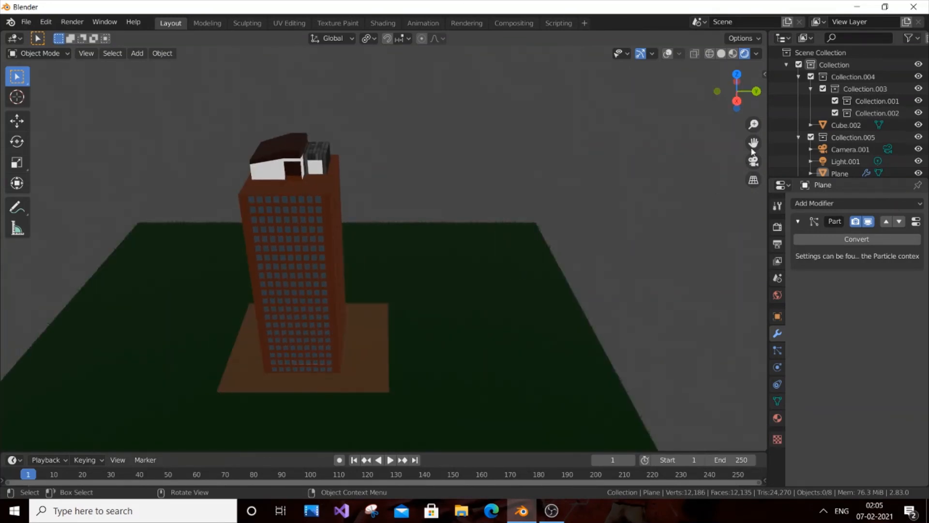
pyautogui.moveTo(753, 142); pyautogui.dragTo(809, 145)
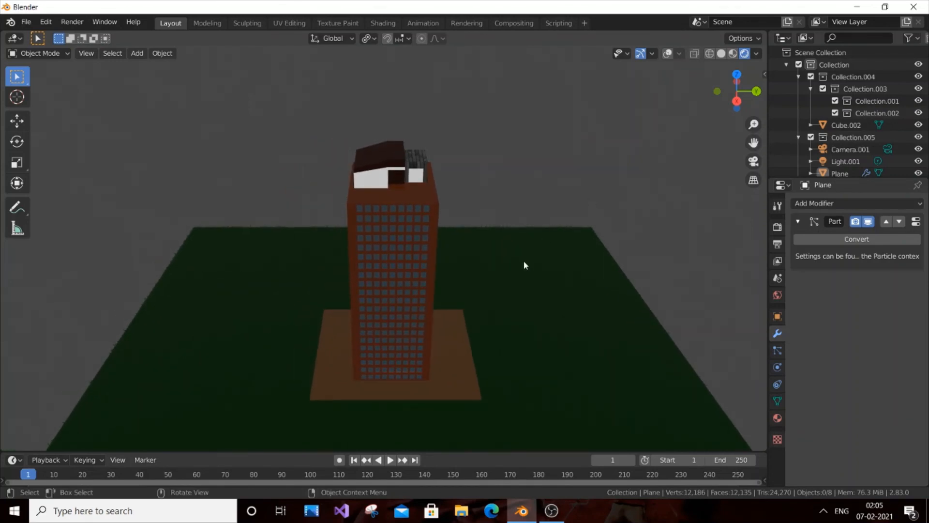
pyautogui.scroll(2, 523, 265)
pyautogui.scroll(2, 523, 265)
pyautogui.scroll(2, 524, 265)
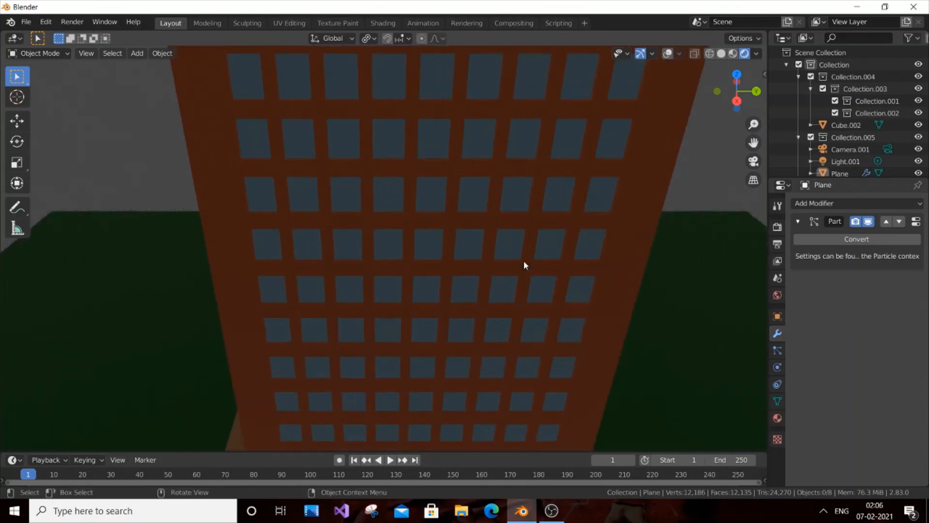
pyautogui.scroll(2, 662, 221)
pyautogui.moveTo(753, 143); pyautogui.dragTo(753, 63)
pyautogui.moveTo(747, 421); pyautogui.dragTo(731, 228)
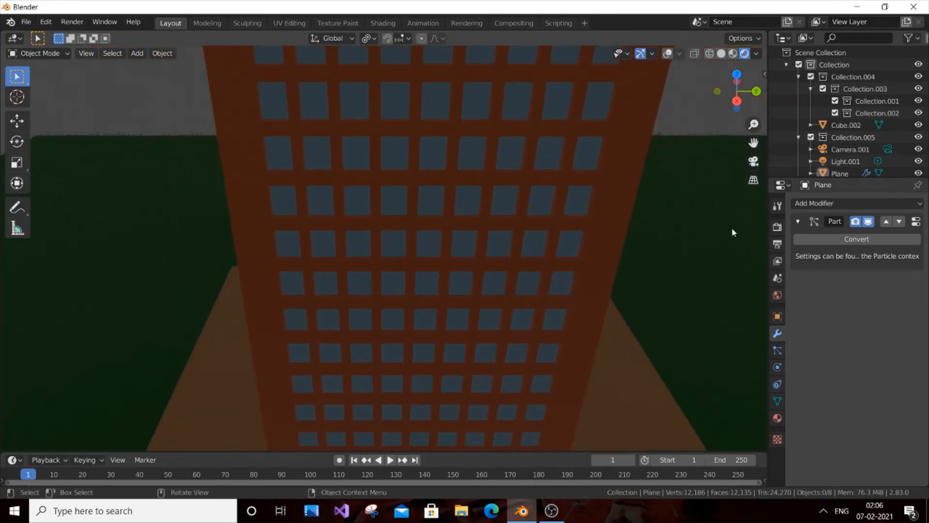
pyautogui.moveTo(757, 142); pyautogui.dragTo(766, 60)
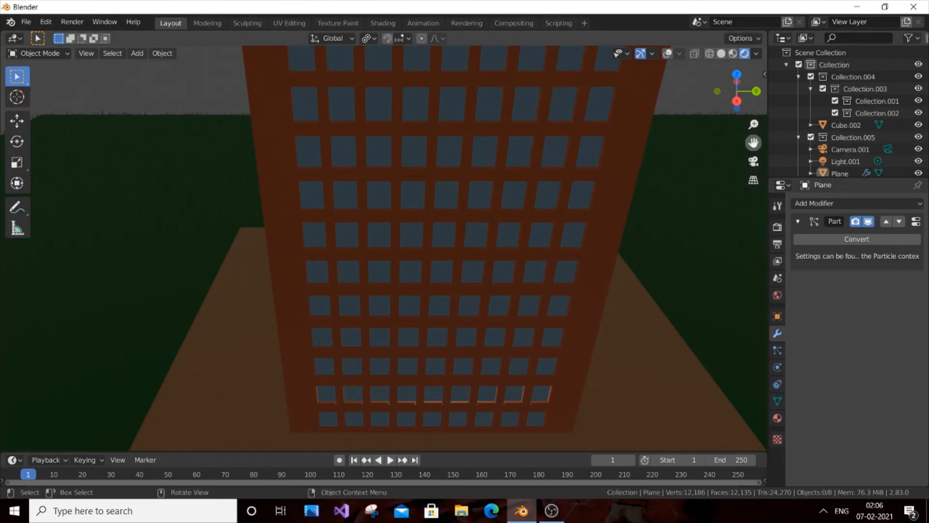